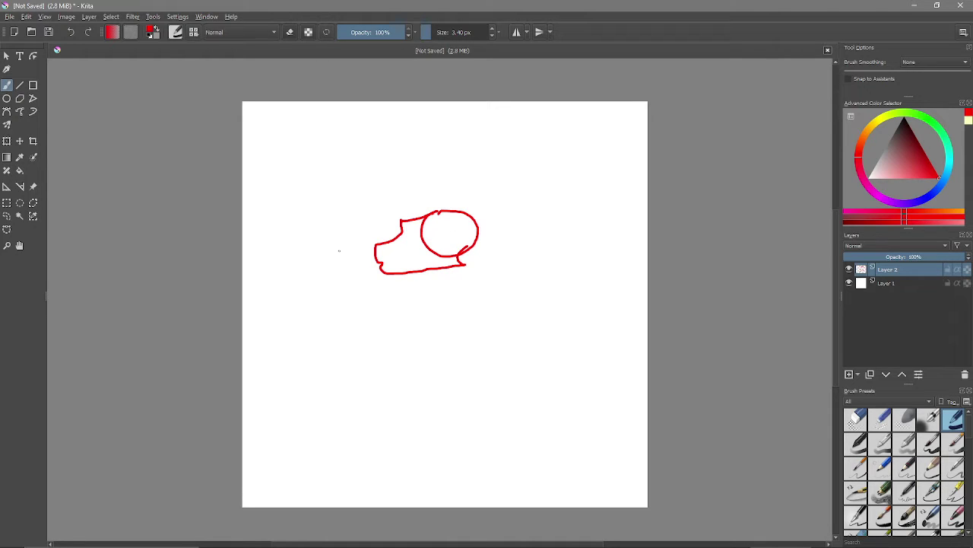
# Step: Draw the dragon's mouth line and eye, and a long pointed horn extending behind the head circle
pyautogui.moveTo(381, 264); pyautogui.dragTo(431, 250)
pyautogui.moveTo(426, 239)
pyautogui.mouseDown()
pyautogui.moveTo(445, 236)
pyautogui.moveTo(428, 246)
pyautogui.moveTo(440, 243)
pyautogui.mouseUp()
pyautogui.moveTo(434, 218)
pyautogui.mouseDown()
pyautogui.moveTo(537, 195)
pyautogui.moveTo(477, 231)
pyautogui.mouseUp()
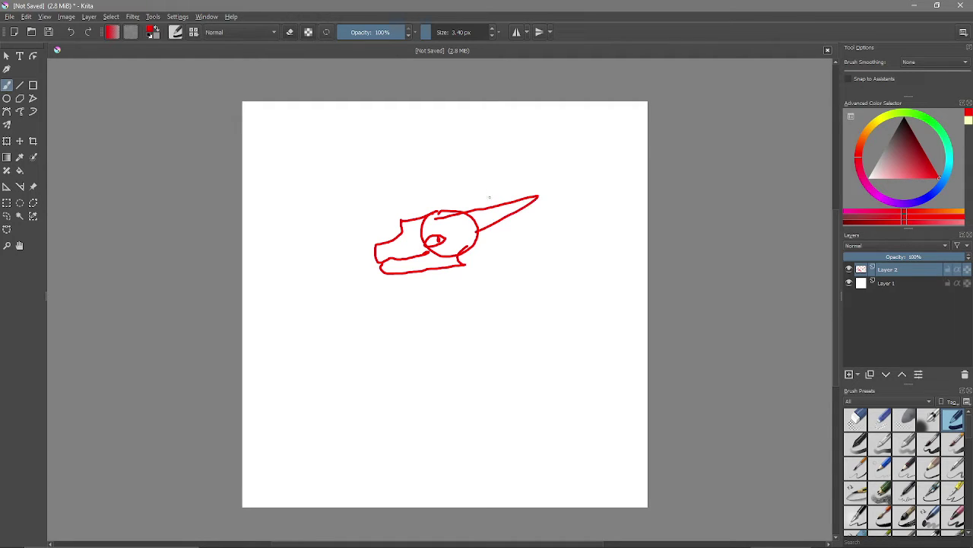
# Step: Sketch wavy, straight and spiral horn examples in a row above the head, adding ear detail inside the spiral one
pyautogui.moveTo(279, 133)
pyautogui.mouseDown()
pyautogui.moveTo(362, 135)
pyautogui.moveTo(306, 159)
pyautogui.mouseUp()
pyautogui.moveTo(370, 126)
pyautogui.mouseDown()
pyautogui.moveTo(410, 125)
pyautogui.moveTo(390, 144)
pyautogui.mouseUp()
pyautogui.moveTo(464, 119)
pyautogui.mouseDown()
pyautogui.moveTo(473, 116)
pyautogui.moveTo(468, 158)
pyautogui.moveTo(466, 142)
pyautogui.mouseUp()
pyautogui.moveTo(488, 137); pyautogui.dragTo(491, 138)
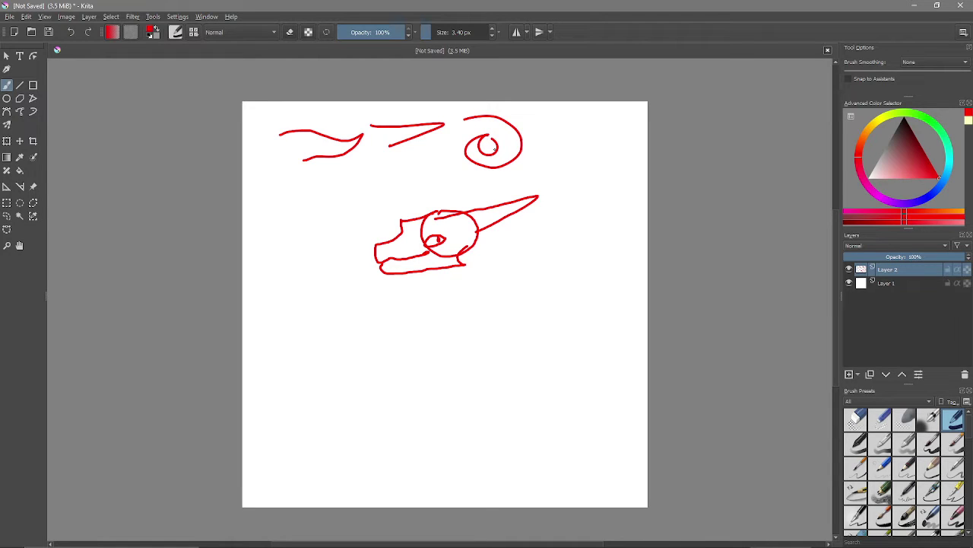
pyautogui.moveTo(487, 139)
pyautogui.mouseDown()
pyautogui.moveTo(520, 152)
pyautogui.moveTo(483, 145)
pyautogui.mouseUp()
# Step: Draw a pointed ear behind the head circle and a second horn behind the first one
pyautogui.moveTo(478, 232)
pyautogui.mouseDown()
pyautogui.moveTo(522, 247)
pyautogui.moveTo(486, 242)
pyautogui.moveTo(513, 251)
pyautogui.mouseUp()
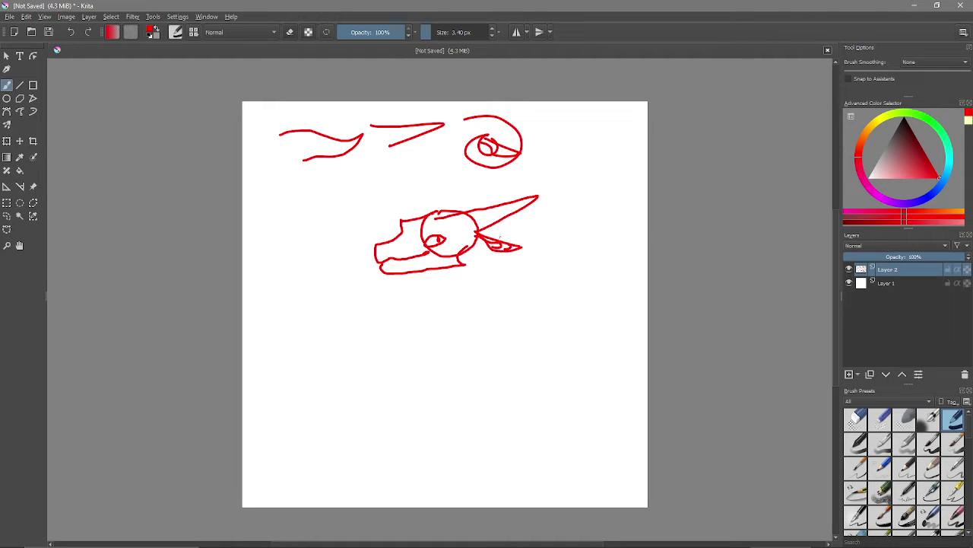
pyautogui.moveTo(443, 208)
pyautogui.mouseDown()
pyautogui.moveTo(511, 192)
pyautogui.moveTo(490, 204)
pyautogui.mouseUp()
pyautogui.moveTo(352, 164)
pyautogui.mouseDown()
pyautogui.moveTo(394, 189)
pyautogui.moveTo(362, 190)
pyautogui.moveTo(352, 171)
pyautogui.moveTo(376, 187)
pyautogui.mouseUp()
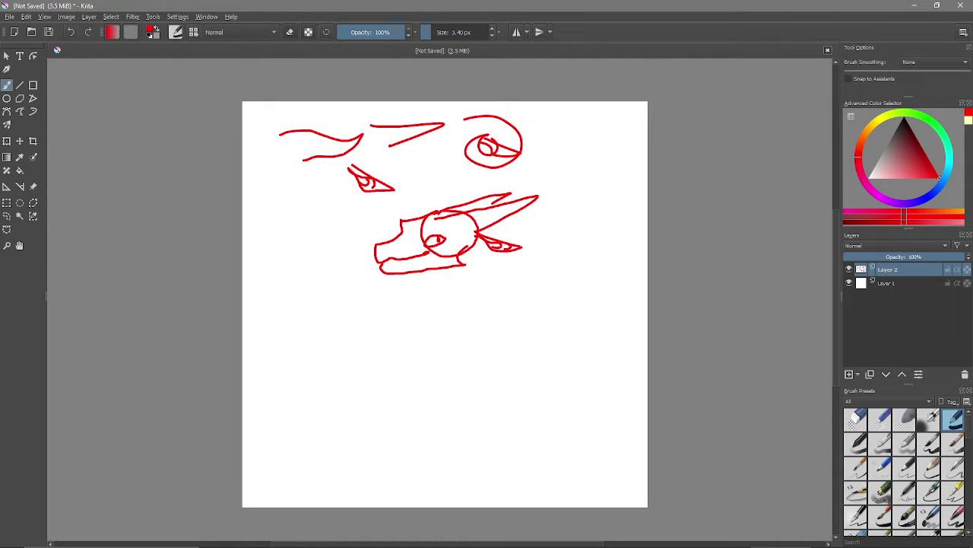
pyautogui.hotkey('ctrl', 'z')
pyautogui.hotkey('ctrl', 'z')
pyautogui.hotkey('ctrl', 'z')
pyautogui.hotkey('ctrl', 'z')
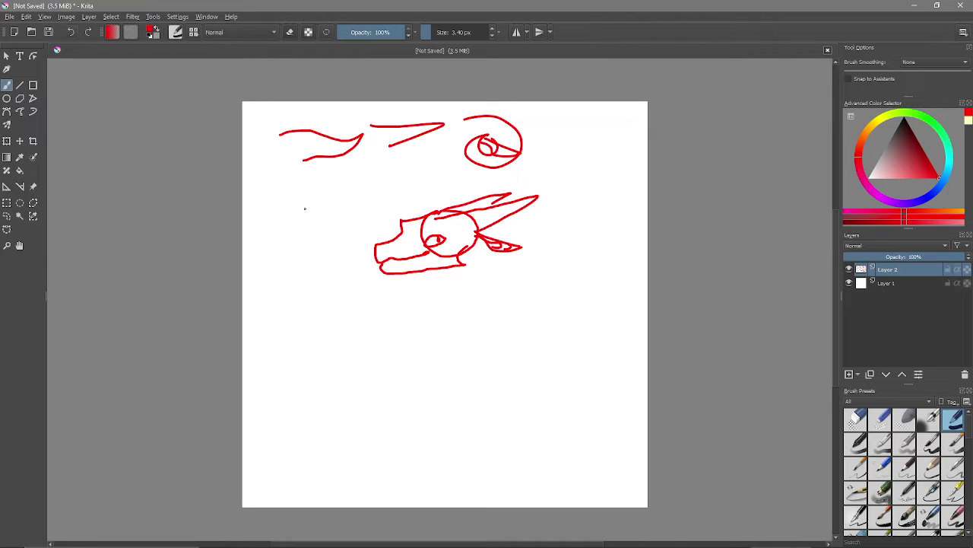
# Step: Draw the front and back contours of an angular, S-shaped neck running down from the head
pyautogui.moveTo(442, 269)
pyautogui.mouseDown()
pyautogui.moveTo(461, 291)
pyautogui.moveTo(425, 353)
pyautogui.moveTo(447, 419)
pyautogui.mouseUp()
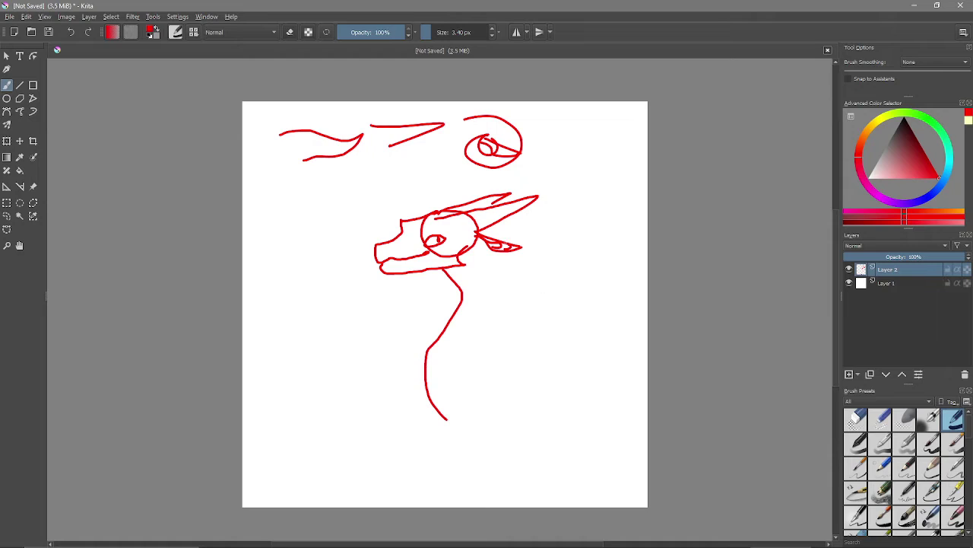
pyautogui.moveTo(498, 222)
pyautogui.mouseDown()
pyautogui.moveTo(536, 292)
pyautogui.moveTo(524, 346)
pyautogui.moveTo(552, 377)
pyautogui.mouseUp()
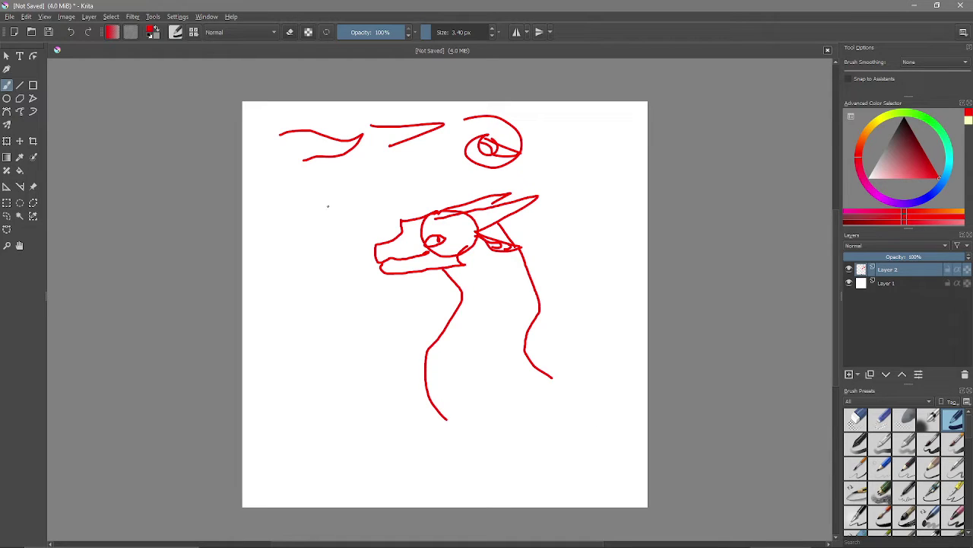
# Step: Sketch a pair of smoothly curved neck lines beside the dragon and mark them with an X
pyautogui.moveTo(283, 205)
pyautogui.mouseDown()
pyautogui.moveTo(273, 229)
pyautogui.moveTo(288, 250)
pyautogui.moveTo(286, 286)
pyautogui.mouseUp()
pyautogui.moveTo(309, 209); pyautogui.dragTo(320, 281)
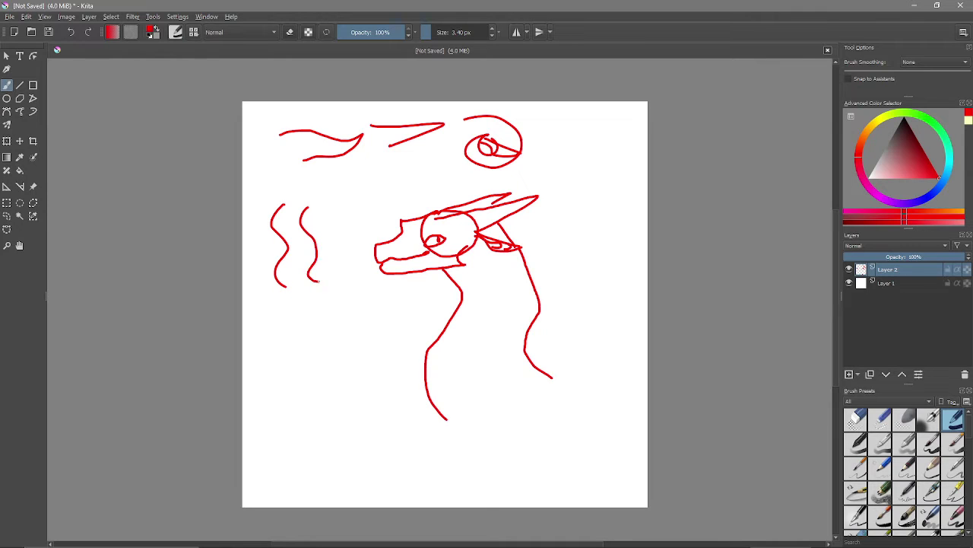
pyautogui.moveTo(322, 213); pyautogui.dragTo(342, 237)
pyautogui.moveTo(340, 199); pyautogui.dragTo(320, 233)
# Step: Sketch a pair of angular neck lines below the crossed-out example and mark them with a check mark
pyautogui.moveTo(284, 305); pyautogui.dragTo(272, 332)
pyautogui.hotkey('ctrl', 'z')
pyautogui.moveTo(284, 315)
pyautogui.mouseDown()
pyautogui.moveTo(294, 323)
pyautogui.moveTo(270, 361)
pyautogui.moveTo(289, 384)
pyautogui.mouseUp()
pyautogui.moveTo(317, 304)
pyautogui.mouseDown()
pyautogui.moveTo(315, 346)
pyautogui.moveTo(339, 373)
pyautogui.mouseUp()
pyautogui.moveTo(345, 328); pyautogui.dragTo(358, 308)
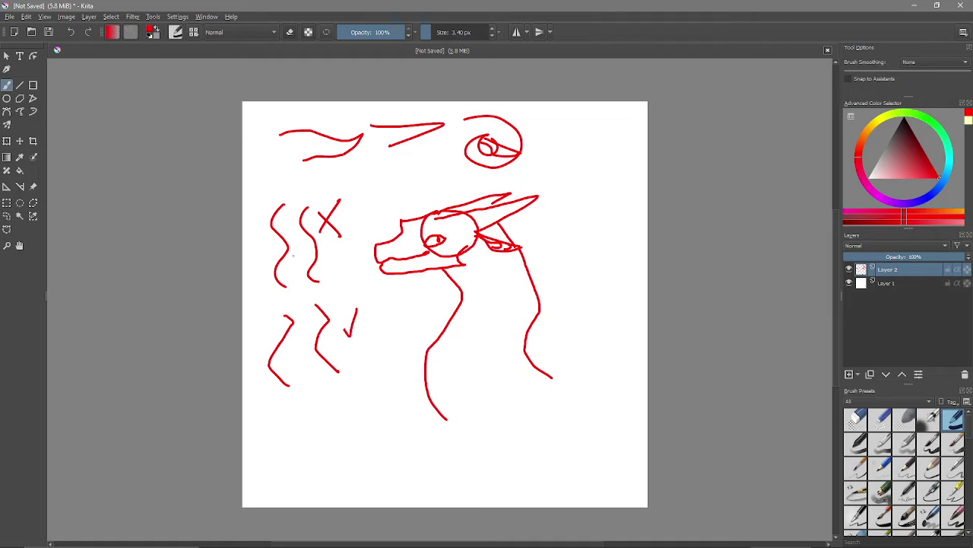
# Step: Undo the neck examples and their X and check marks
pyautogui.hotkey('ctrl', 'z')
pyautogui.hotkey('ctrl', 'z')
pyautogui.hotkey('ctrl', 'z')
pyautogui.hotkey('ctrl', 'z')
pyautogui.hotkey('ctrl', 'z')
pyautogui.hotkey('ctrl', 'z')
pyautogui.hotkey('ctrl', 'z')
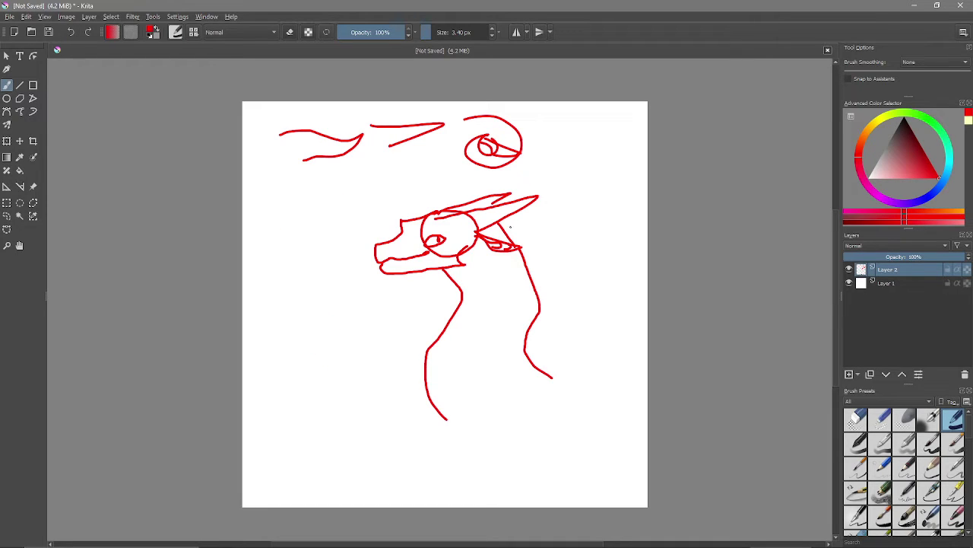
# Step: Add jagged spikes down the back of the neck and a banded belly strip along its front
pyautogui.moveTo(505, 222)
pyautogui.mouseDown()
pyautogui.moveTo(548, 302)
pyautogui.moveTo(535, 302)
pyautogui.moveTo(543, 318)
pyautogui.moveTo(526, 346)
pyautogui.moveTo(559, 375)
pyautogui.mouseUp()
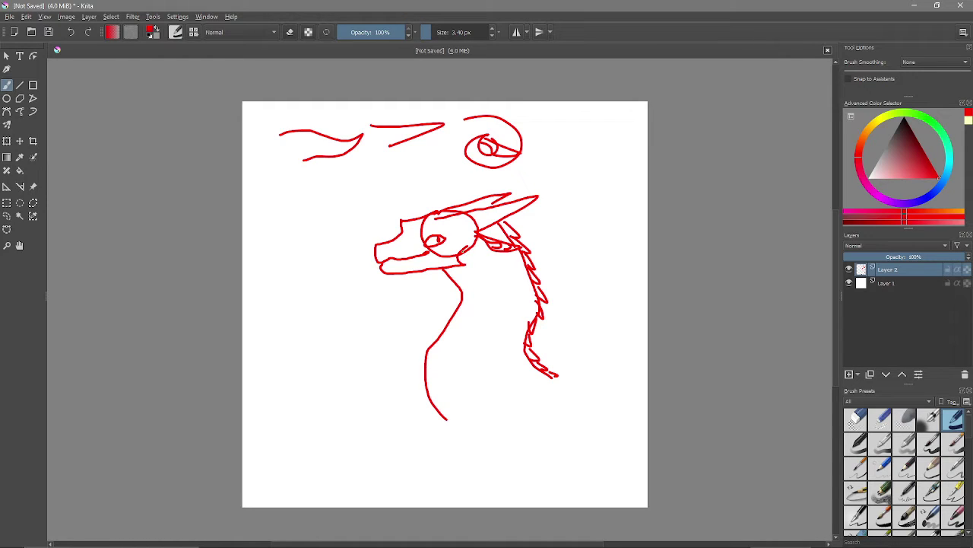
pyautogui.moveTo(464, 254)
pyautogui.mouseDown()
pyautogui.moveTo(486, 297)
pyautogui.moveTo(449, 357)
pyautogui.moveTo(472, 401)
pyautogui.mouseUp()
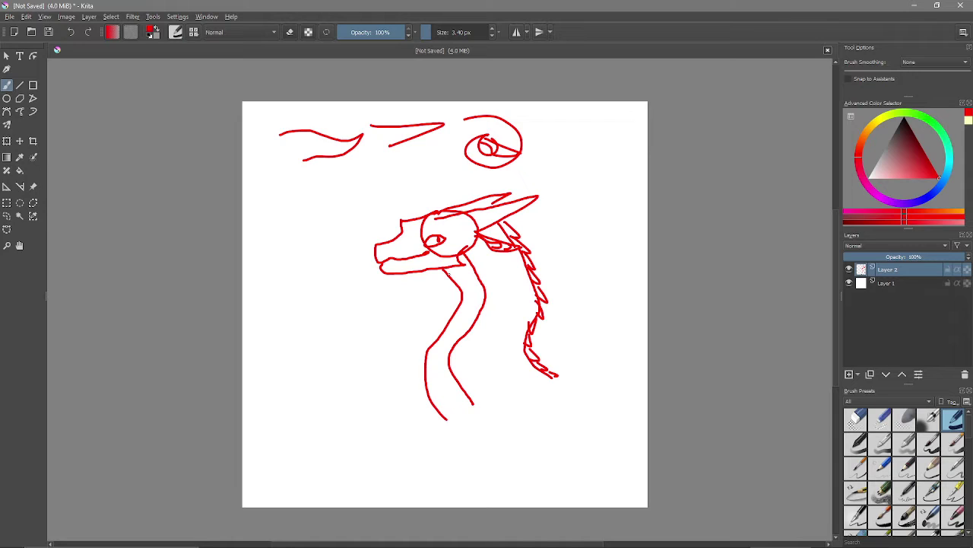
pyautogui.moveTo(448, 274)
pyautogui.mouseDown()
pyautogui.moveTo(472, 277)
pyautogui.moveTo(478, 294)
pyautogui.moveTo(477, 318)
pyautogui.moveTo(445, 356)
pyautogui.moveTo(455, 399)
pyautogui.mouseUp()
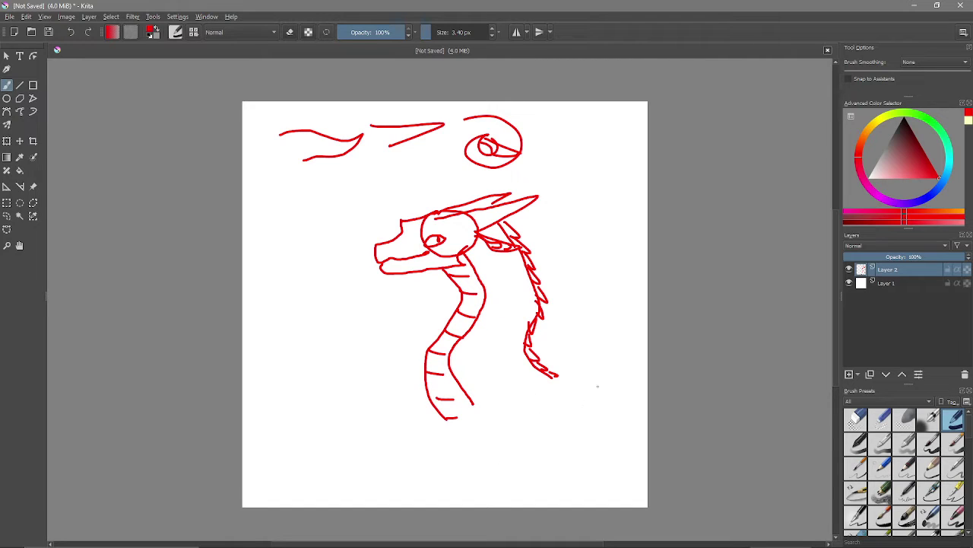
# Step: Draw two folded wings with wrist claws at the neck's base, and add a line to the dragon's lower jaw
pyautogui.moveTo(603, 391)
pyautogui.mouseDown()
pyautogui.moveTo(481, 396)
pyautogui.moveTo(460, 419)
pyautogui.moveTo(471, 439)
pyautogui.moveTo(498, 419)
pyautogui.moveTo(490, 434)
pyautogui.moveTo(500, 439)
pyautogui.moveTo(621, 439)
pyautogui.mouseUp()
pyautogui.moveTo(505, 424)
pyautogui.mouseDown()
pyautogui.moveTo(597, 431)
pyautogui.moveTo(598, 417)
pyautogui.mouseUp()
pyautogui.moveTo(497, 404); pyautogui.dragTo(580, 406)
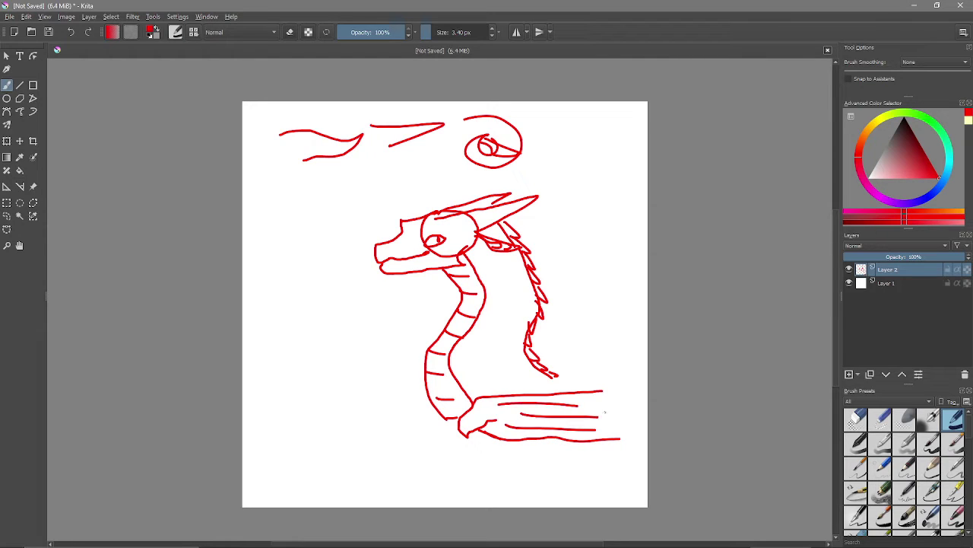
pyautogui.moveTo(467, 430); pyautogui.dragTo(479, 434)
pyautogui.moveTo(428, 403)
pyautogui.mouseDown()
pyautogui.moveTo(397, 406)
pyautogui.moveTo(400, 440)
pyautogui.moveTo(414, 433)
pyautogui.moveTo(416, 414)
pyautogui.moveTo(440, 437)
pyautogui.moveTo(438, 412)
pyautogui.moveTo(441, 436)
pyautogui.mouseUp()
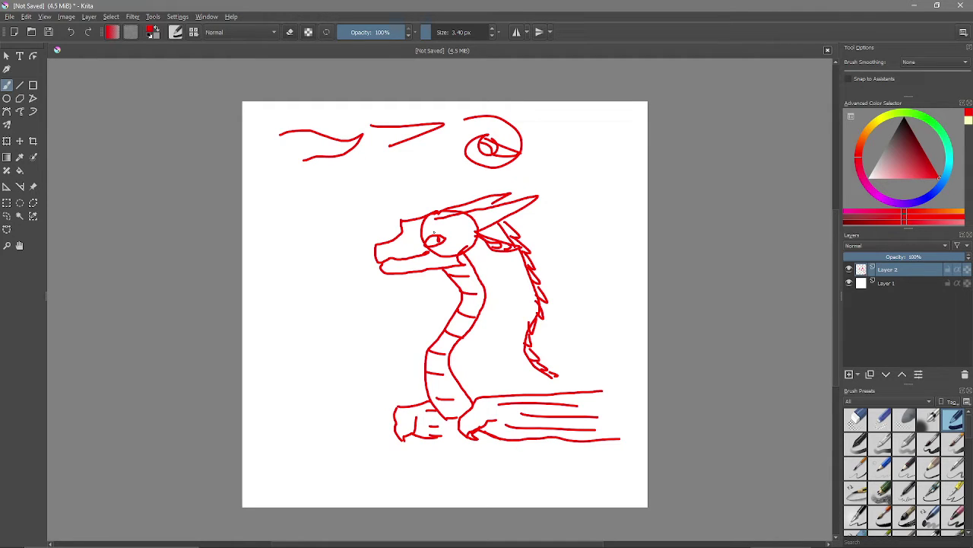
pyautogui.moveTo(425, 247)
pyautogui.mouseDown()
pyautogui.moveTo(396, 258)
pyautogui.moveTo(404, 271)
pyautogui.mouseUp()
pyautogui.moveTo(307, 193)
pyautogui.mouseDown()
pyautogui.moveTo(289, 225)
pyautogui.moveTo(340, 233)
pyautogui.moveTo(327, 227)
pyautogui.mouseUp()
pyautogui.moveTo(280, 248); pyautogui.dragTo(317, 227)
pyautogui.hotkey('ctrl', 'z')
pyautogui.hotkey('ctrl', 'z')
pyautogui.hotkey('ctrl', 'z')
pyautogui.hotkey('ctrl', 'z')
pyautogui.hotkey('ctrl', 'z')
pyautogui.hotkey('ctrl', 'z')
pyautogui.hotkey('ctrl', 'z')
# Step: Erase the row of horn examples above the head with a 172.24 px eraser
pyautogui.click(290, 32)
pyautogui.moveTo(425, 32); pyautogui.dragTo(460, 32)
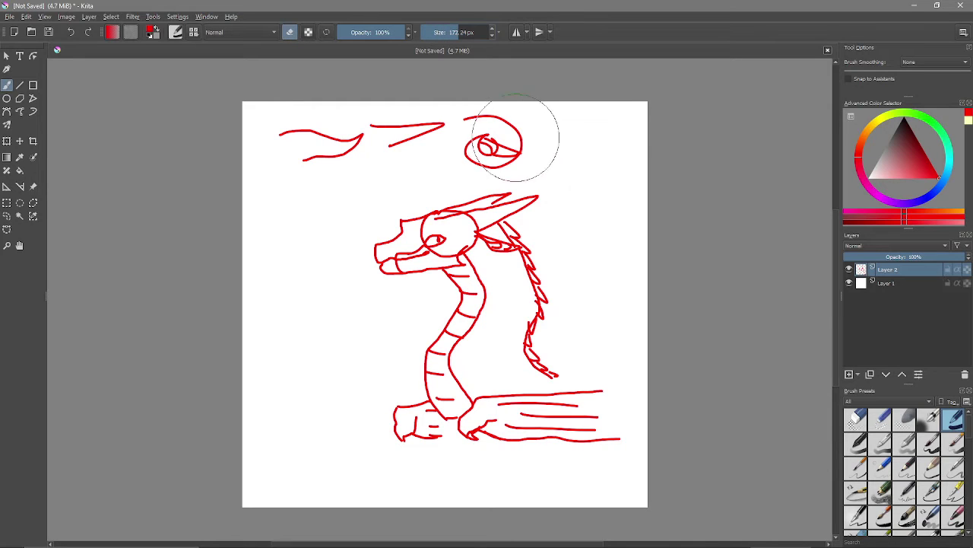
pyautogui.moveTo(511, 141); pyautogui.dragTo(323, 140)
pyautogui.click(290, 32)
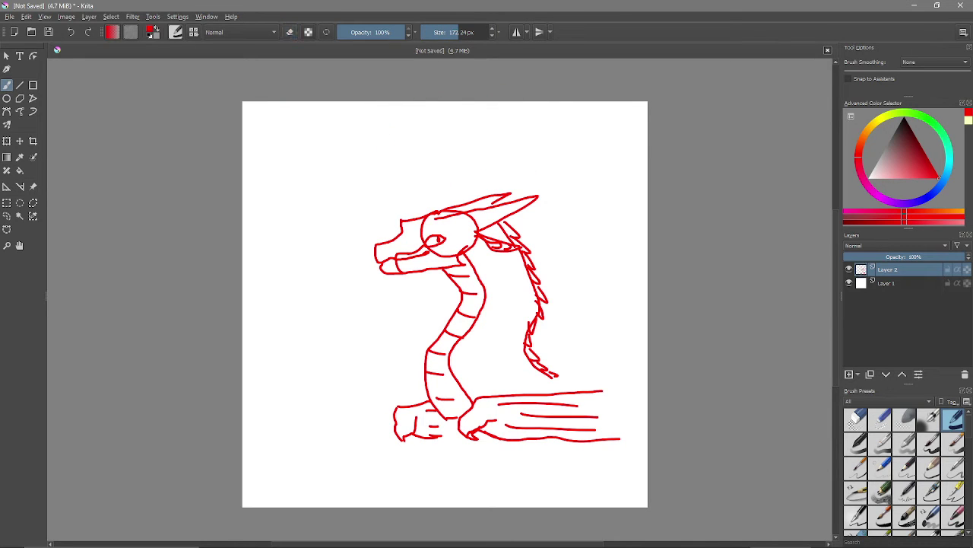
# Step: Set the brush size to 3.93 px and draw a curved body line beneath the near folded wing
pyautogui.moveTo(460, 32); pyautogui.dragTo(423, 32)
pyautogui.moveTo(462, 441); pyautogui.dragTo(558, 456)
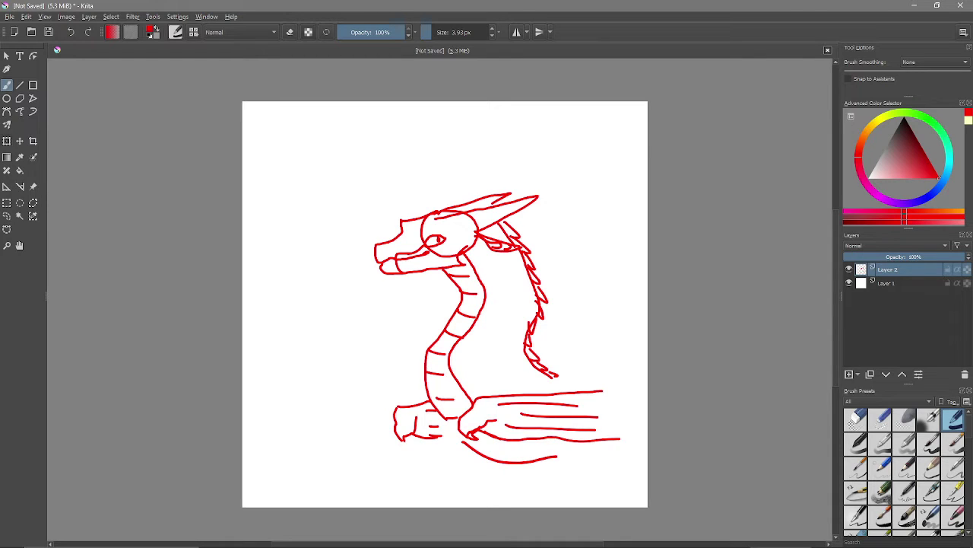
# Step: Scale the whole dragon drawing down to a thumbnail in the canvas's upper-left corner
pyautogui.click(7, 140)
pyautogui.moveTo(498, 328); pyautogui.dragTo(367, 240)
pyautogui.moveTo(489, 375); pyautogui.dragTo(297, 161)
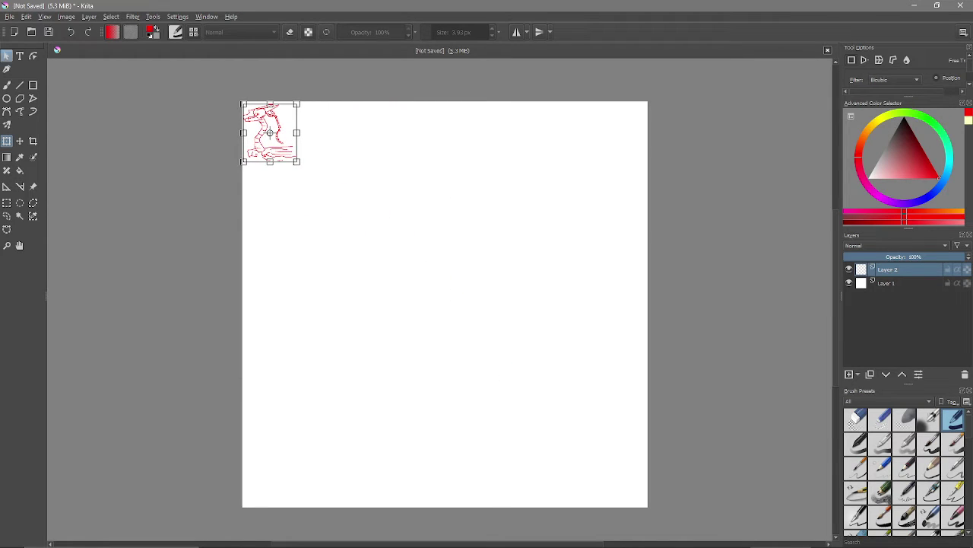
pyautogui.click(7, 85)
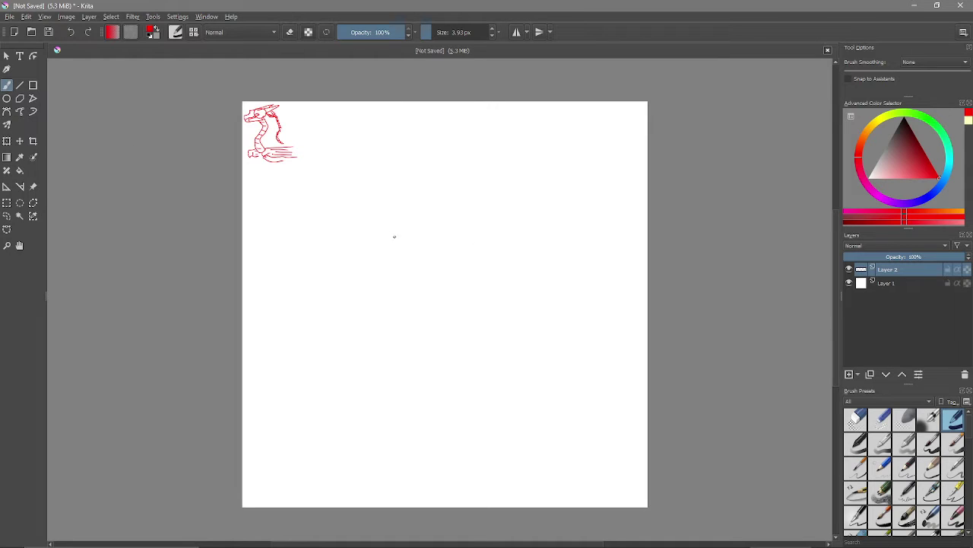
# Step: Handwrite "Full Body" diagonally across the canvas, undoing the miswritten third word
pyautogui.moveTo(303, 246); pyautogui.dragTo(365, 159)
pyautogui.moveTo(317, 207)
pyautogui.mouseDown()
pyautogui.moveTo(383, 169)
pyautogui.moveTo(387, 217)
pyautogui.mouseUp()
pyautogui.moveTo(389, 143)
pyautogui.mouseDown()
pyautogui.moveTo(408, 215)
pyautogui.moveTo(409, 290)
pyautogui.mouseUp()
pyautogui.moveTo(446, 254)
pyautogui.mouseDown()
pyautogui.moveTo(520, 250)
pyautogui.moveTo(523, 289)
pyautogui.moveTo(487, 339)
pyautogui.moveTo(541, 323)
pyautogui.moveTo(544, 299)
pyautogui.mouseUp()
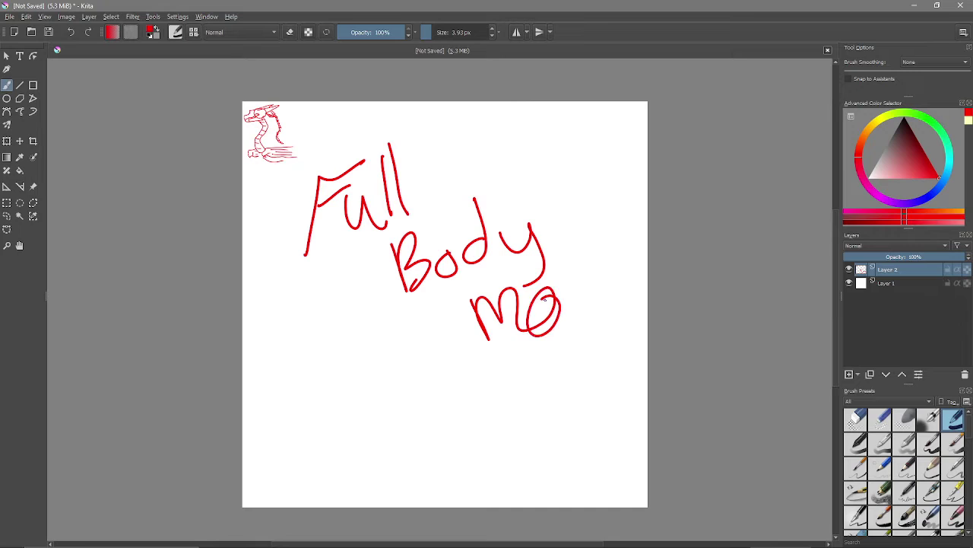
pyautogui.hotkey('ctrl', 'z')
pyautogui.hotkey('ctrl', 'z')
pyautogui.hotkey('ctrl', 'z')
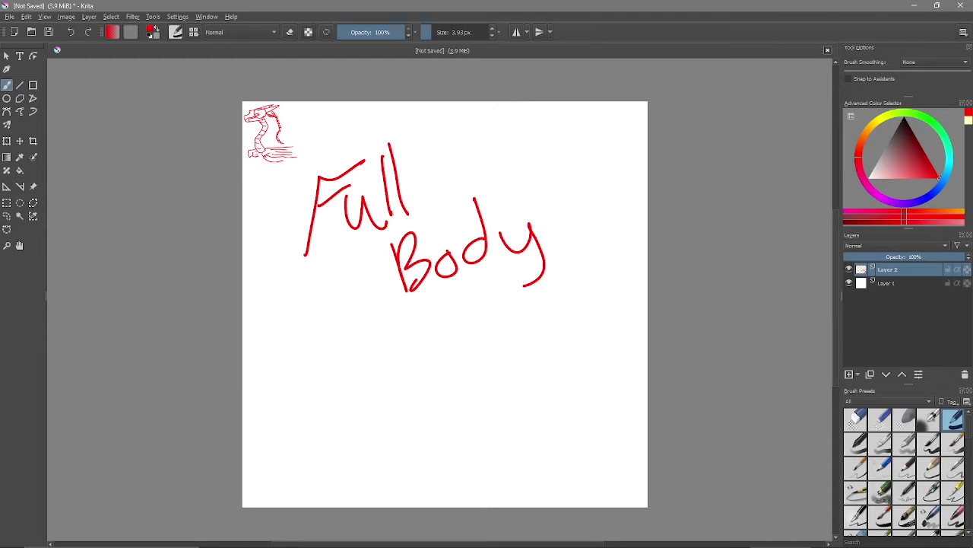
# Step: Handwrite "now!" below the word "Body"
pyautogui.moveTo(459, 344)
pyautogui.mouseDown()
pyautogui.moveTo(457, 311)
pyautogui.moveTo(484, 341)
pyautogui.mouseUp()
pyautogui.moveTo(488, 326)
pyautogui.mouseDown()
pyautogui.moveTo(503, 303)
pyautogui.moveTo(514, 309)
pyautogui.mouseUp()
pyautogui.moveTo(518, 305)
pyautogui.mouseDown()
pyautogui.moveTo(539, 309)
pyautogui.moveTo(575, 290)
pyautogui.mouseUp()
pyautogui.click(581, 303)
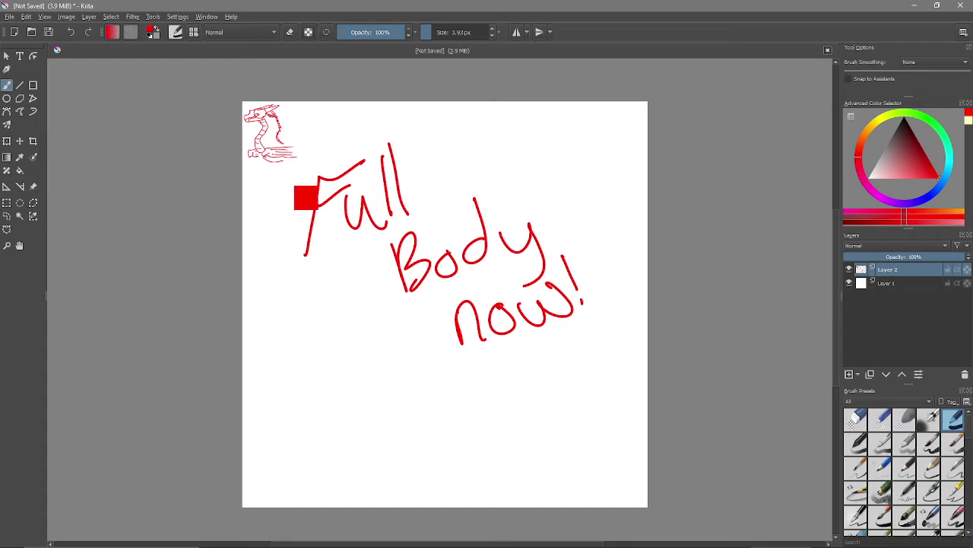
# Step: Undo all of the "Full Body now!" lettering
pyautogui.hotkey('ctrl', 'z')
pyautogui.hotkey('ctrl', 'z')
pyautogui.hotkey('ctrl', 'z')
pyautogui.hotkey('ctrl', 'z')
pyautogui.hotkey('ctrl', 'z')
pyautogui.hotkey('ctrl', 'z')
pyautogui.hotkey('ctrl', 'z')
pyautogui.hotkey('ctrl', 'z')
pyautogui.hotkey('ctrl', 'z')
pyautogui.hotkey('ctrl', 'z')
pyautogui.hotkey('ctrl', 'z')
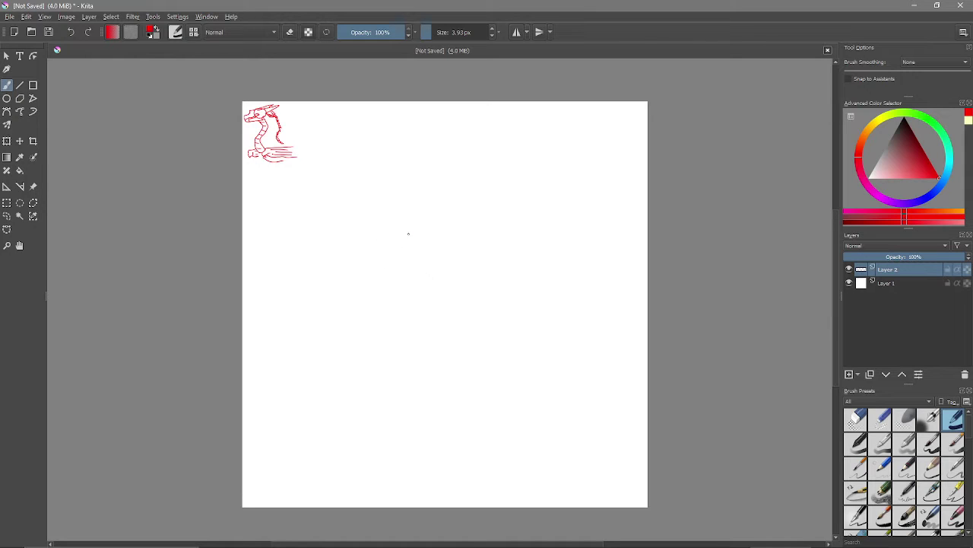
# Step: Draw a small horned dragon head, its neck and chest front, and one long back line curling into a tail
pyautogui.moveTo(409, 234)
pyautogui.mouseDown()
pyautogui.moveTo(379, 254)
pyautogui.moveTo(390, 267)
pyautogui.moveTo(430, 221)
pyautogui.moveTo(389, 237)
pyautogui.moveTo(412, 221)
pyautogui.mouseUp()
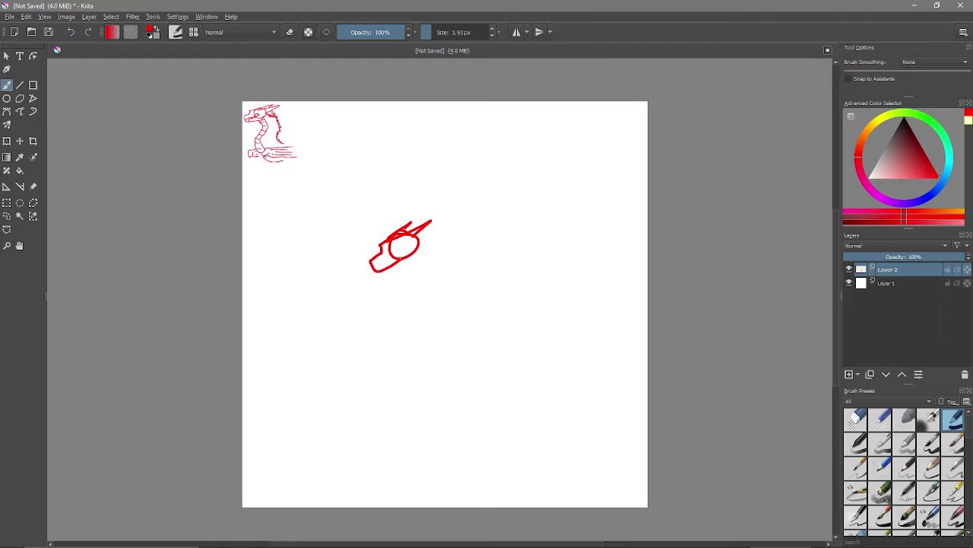
pyautogui.moveTo(397, 263)
pyautogui.mouseDown()
pyautogui.moveTo(388, 300)
pyautogui.moveTo(404, 317)
pyautogui.mouseUp()
pyautogui.moveTo(408, 248)
pyautogui.mouseDown()
pyautogui.moveTo(419, 284)
pyautogui.moveTo(450, 309)
pyautogui.moveTo(511, 288)
pyautogui.moveTo(570, 304)
pyautogui.moveTo(543, 380)
pyautogui.moveTo(426, 428)
pyautogui.mouseUp()
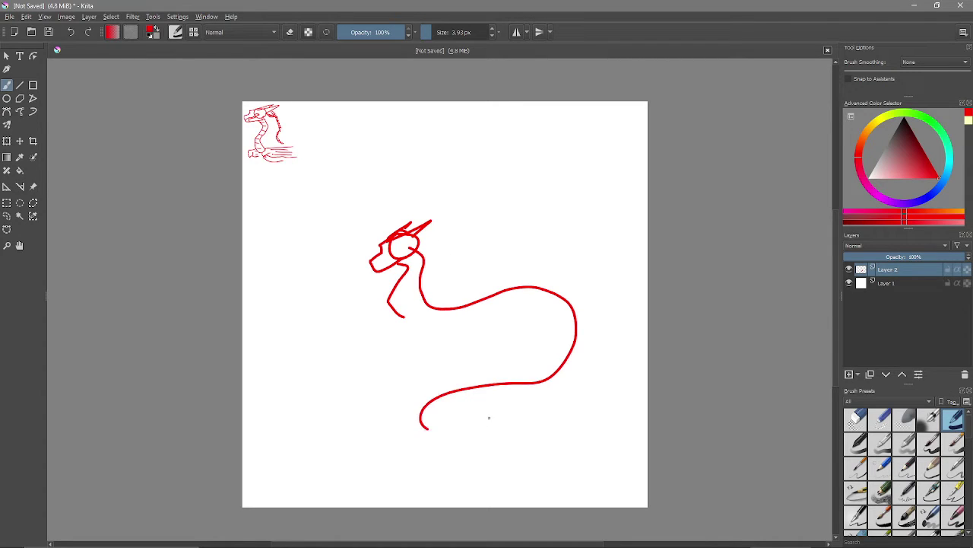
# Step: Draw the two front legs below the chest with paws and toes
pyautogui.moveTo(412, 312)
pyautogui.mouseDown()
pyautogui.moveTo(447, 353)
pyautogui.moveTo(442, 369)
pyautogui.moveTo(469, 370)
pyautogui.moveTo(468, 328)
pyautogui.moveTo(453, 308)
pyautogui.moveTo(421, 325)
pyautogui.moveTo(420, 368)
pyautogui.moveTo(402, 373)
pyautogui.moveTo(429, 373)
pyautogui.moveTo(436, 346)
pyautogui.moveTo(431, 367)
pyautogui.mouseUp()
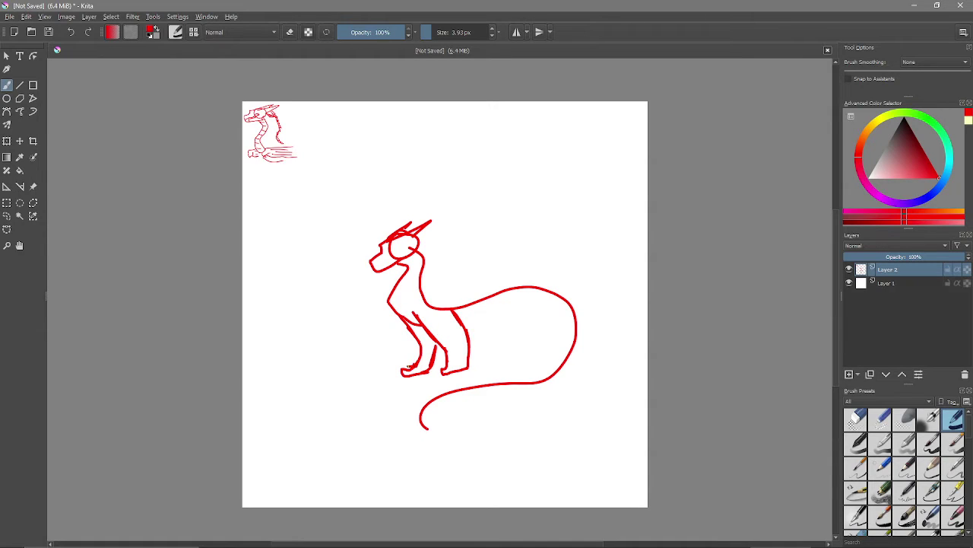
pyautogui.moveTo(454, 365); pyautogui.dragTo(448, 369)
# Step: Draw the belly line and both hind legs, redrawing the near one's lower leg and foot
pyautogui.moveTo(461, 322)
pyautogui.mouseDown()
pyautogui.moveTo(500, 306)
pyautogui.moveTo(537, 321)
pyautogui.moveTo(562, 351)
pyautogui.mouseUp()
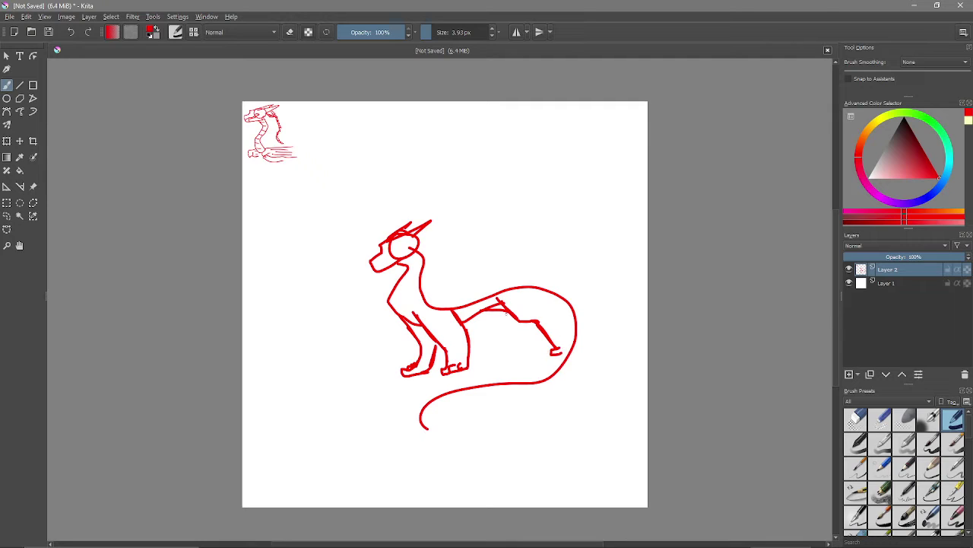
pyautogui.moveTo(488, 311)
pyautogui.mouseDown()
pyautogui.moveTo(517, 330)
pyautogui.moveTo(520, 368)
pyautogui.moveTo(509, 373)
pyautogui.moveTo(535, 370)
pyautogui.moveTo(540, 328)
pyautogui.mouseUp()
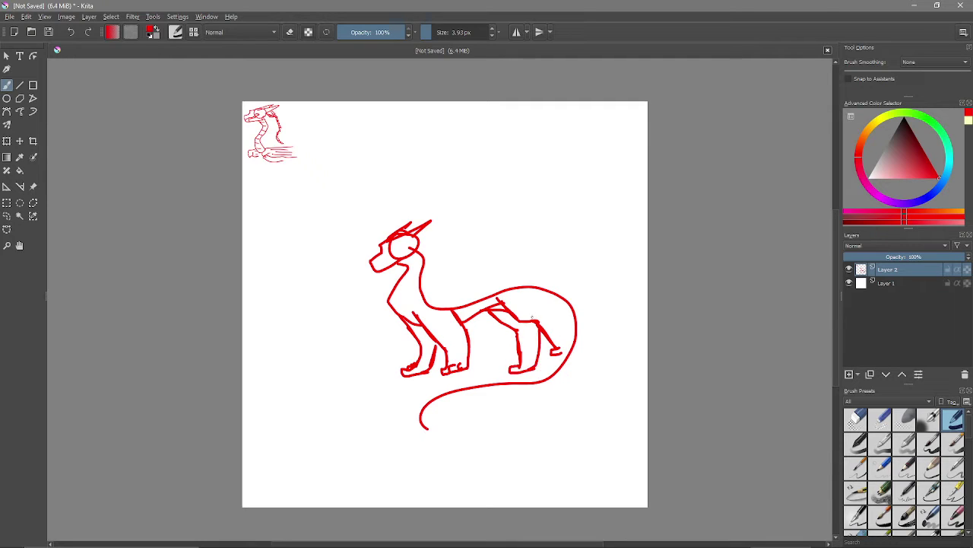
pyautogui.hotkey('ctrl', 'z')
pyautogui.hotkey('ctrl', 'z')
pyautogui.hotkey('ctrl', 'z')
pyautogui.hotkey('ctrl', 'z')
pyautogui.hotkey('ctrl', 'z')
pyautogui.moveTo(517, 328)
pyautogui.mouseDown()
pyautogui.moveTo(520, 359)
pyautogui.moveTo(537, 358)
pyautogui.moveTo(539, 324)
pyautogui.mouseUp()
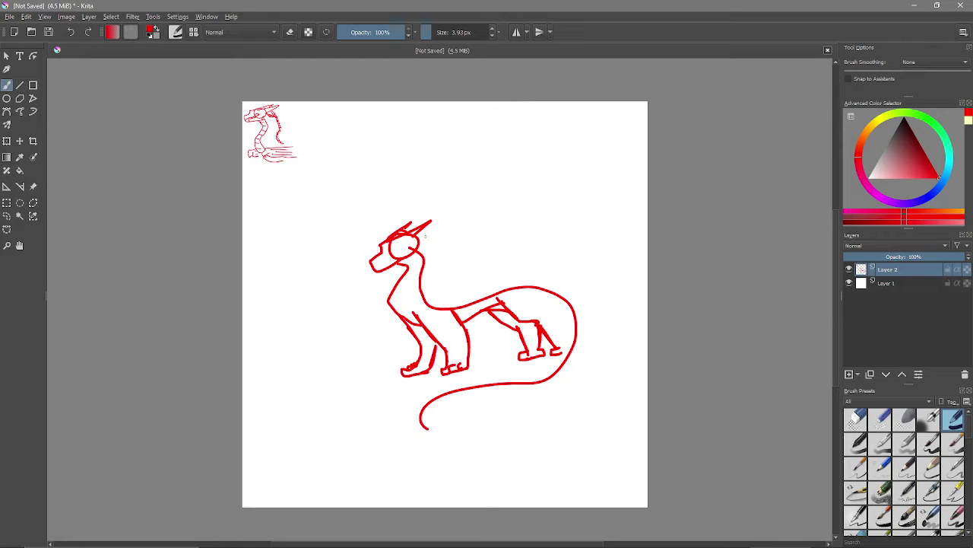
# Step: Draw the outer contour of the neck, arched back and tail, with inner lines along the back and hip
pyautogui.moveTo(418, 238)
pyautogui.mouseDown()
pyautogui.moveTo(437, 295)
pyautogui.moveTo(461, 294)
pyautogui.moveTo(505, 263)
pyautogui.moveTo(587, 310)
pyautogui.moveTo(588, 339)
pyautogui.moveTo(542, 385)
pyautogui.moveTo(439, 413)
pyautogui.moveTo(426, 430)
pyautogui.moveTo(445, 398)
pyautogui.moveTo(548, 365)
pyautogui.moveTo(568, 315)
pyautogui.mouseUp()
pyautogui.moveTo(558, 306)
pyautogui.mouseDown()
pyautogui.moveTo(545, 316)
pyautogui.moveTo(524, 293)
pyautogui.moveTo(555, 318)
pyautogui.mouseUp()
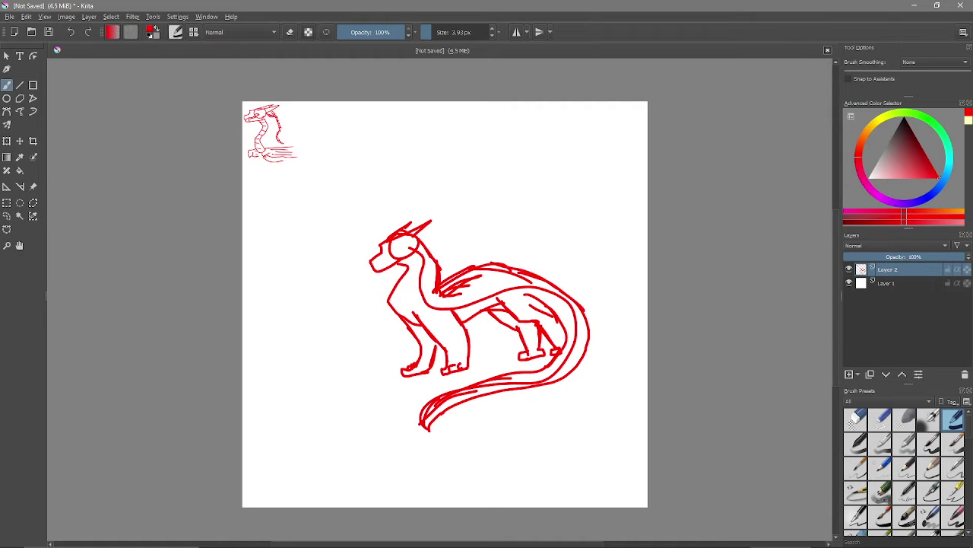
# Step: Draw the eye, the near folded wing along the body, and the far wing's wrist in front of the chest
pyautogui.moveTo(391, 252); pyautogui.dragTo(399, 252)
pyautogui.moveTo(476, 286)
pyautogui.mouseDown()
pyautogui.moveTo(424, 298)
pyautogui.moveTo(426, 309)
pyautogui.moveTo(530, 292)
pyautogui.moveTo(506, 277)
pyautogui.moveTo(534, 293)
pyautogui.mouseUp()
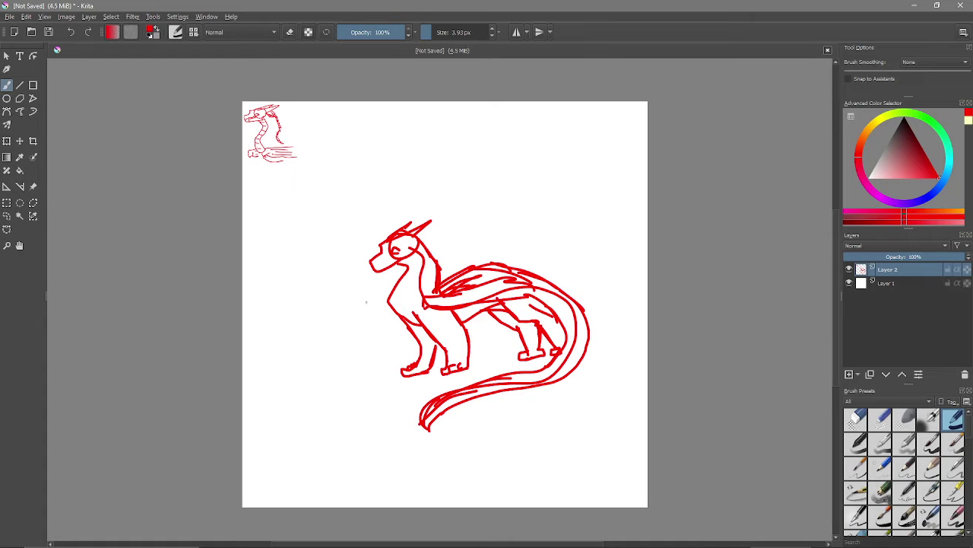
pyautogui.moveTo(385, 305)
pyautogui.mouseDown()
pyautogui.moveTo(374, 323)
pyautogui.moveTo(400, 318)
pyautogui.mouseUp()
# Step: Add short plate lines along the throat, chest and belly
pyautogui.moveTo(418, 257)
pyautogui.mouseDown()
pyautogui.moveTo(408, 301)
pyautogui.moveTo(410, 284)
pyautogui.mouseUp()
pyautogui.moveTo(396, 297); pyautogui.dragTo(404, 293)
pyautogui.moveTo(400, 309); pyautogui.dragTo(463, 311)
pyautogui.moveTo(465, 315); pyautogui.dragTo(471, 307)
pyautogui.moveTo(475, 311); pyautogui.dragTo(480, 304)
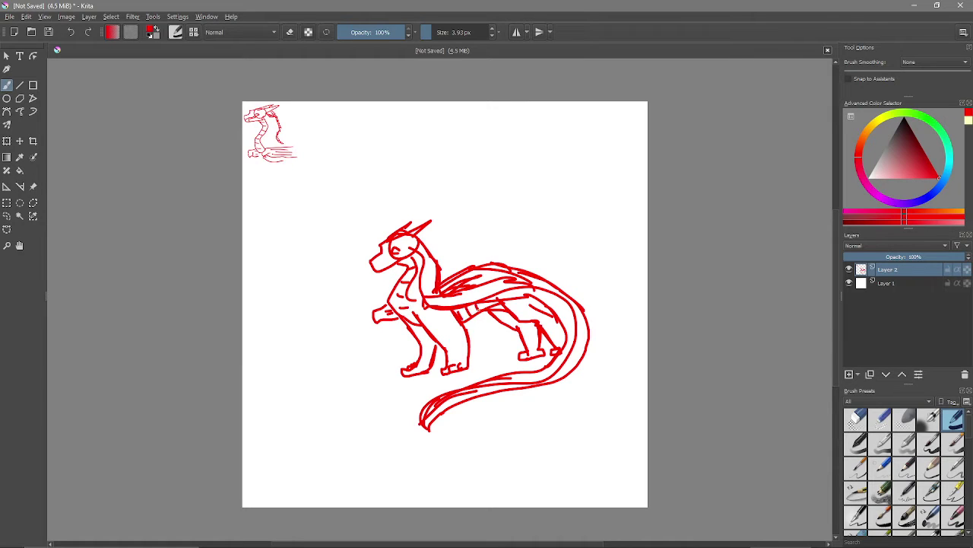
# Step: Add jagged spikes along the dragon's neck, back and tail
pyautogui.moveTo(417, 233)
pyautogui.mouseDown()
pyautogui.moveTo(446, 258)
pyautogui.moveTo(442, 276)
pyautogui.moveTo(500, 256)
pyautogui.moveTo(575, 291)
pyautogui.moveTo(594, 347)
pyautogui.moveTo(543, 375)
pyautogui.moveTo(440, 405)
pyautogui.moveTo(429, 420)
pyautogui.mouseUp()
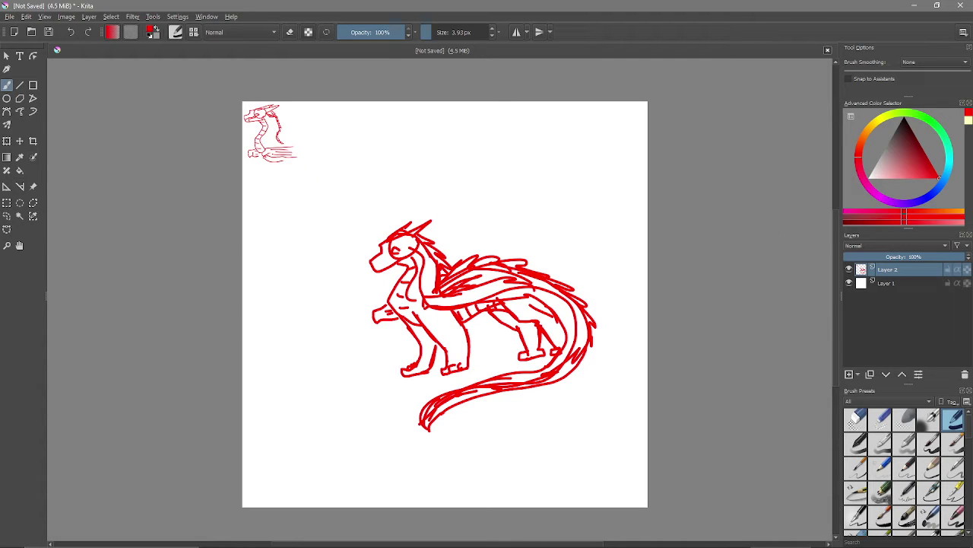
# Step: Select the full-body dragon, shrink it beside the small head sketch in the canvas's upper-left corner, and clear the selection
pyautogui.hotkey('ctrl', 'r')
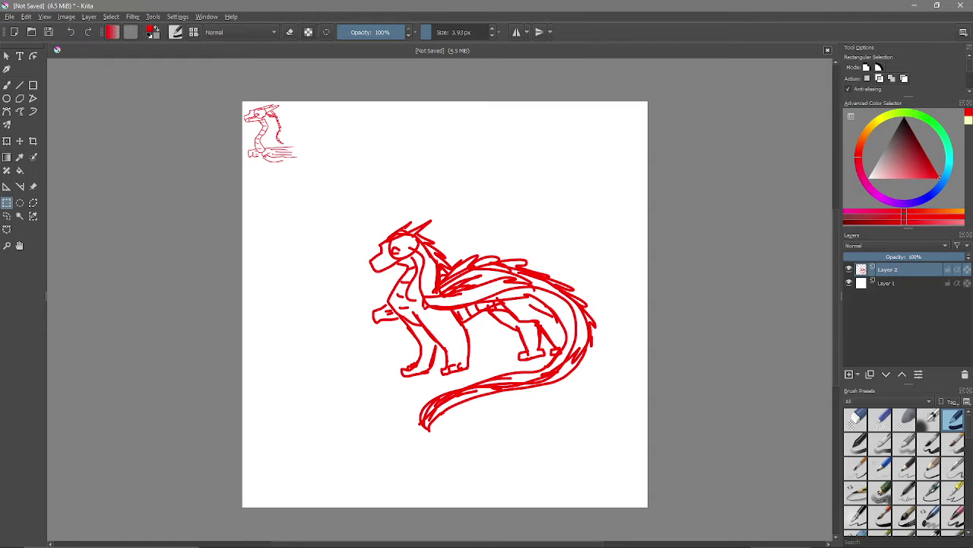
pyautogui.moveTo(345, 205); pyautogui.dragTo(611, 434)
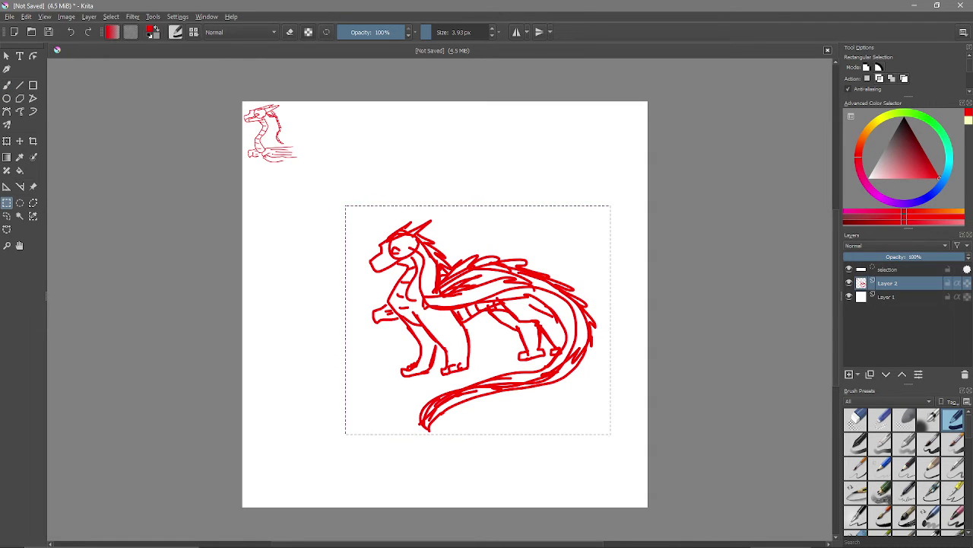
pyautogui.hotkey('ctrl', 't')
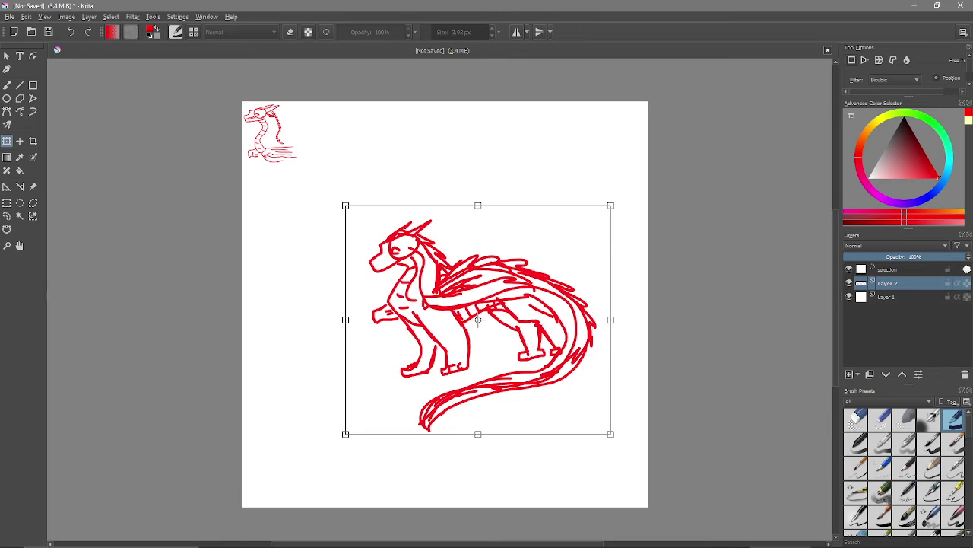
pyautogui.moveTo(611, 434); pyautogui.dragTo(404, 263)
pyautogui.moveTo(373, 233)
pyautogui.mouseDown()
pyautogui.moveTo(340, 139)
pyautogui.moveTo(323, 139)
pyautogui.mouseUp()
pyautogui.press('b')
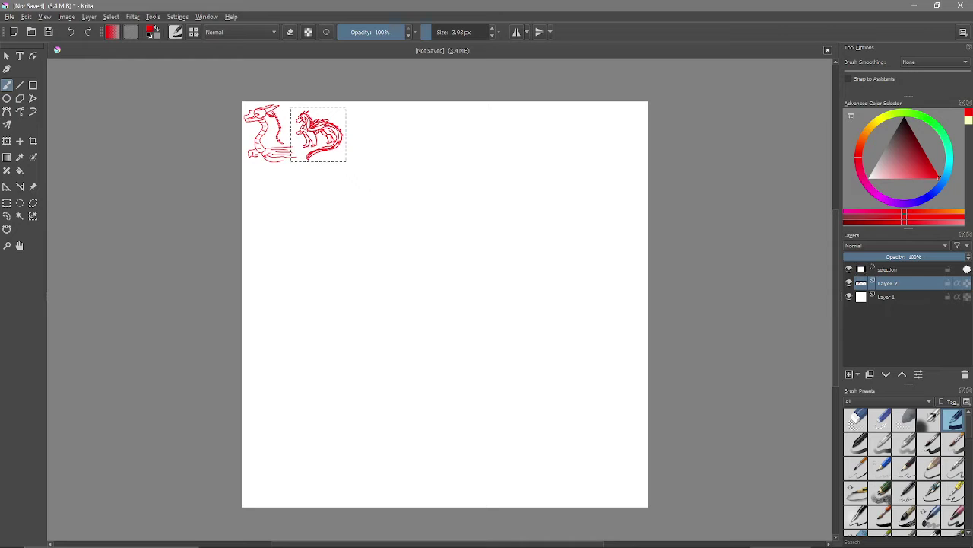
pyautogui.hotkey('ctrl', 'shift', 'a')
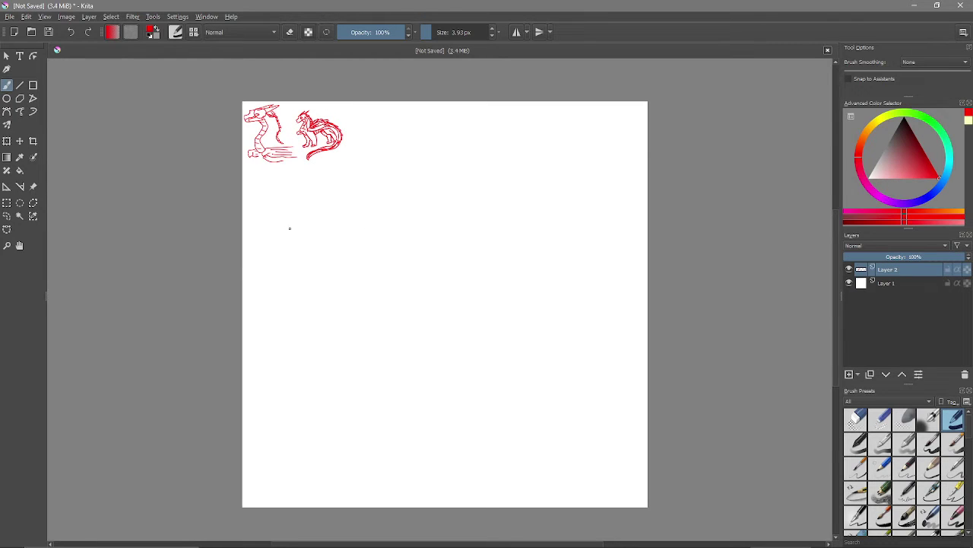
# Step: Handwrite the heading "CLAWS!" in large red brush letters slanting upward across the canvas
pyautogui.moveTo(317, 212)
pyautogui.mouseDown()
pyautogui.moveTo(289, 296)
pyautogui.moveTo(391, 278)
pyautogui.mouseUp()
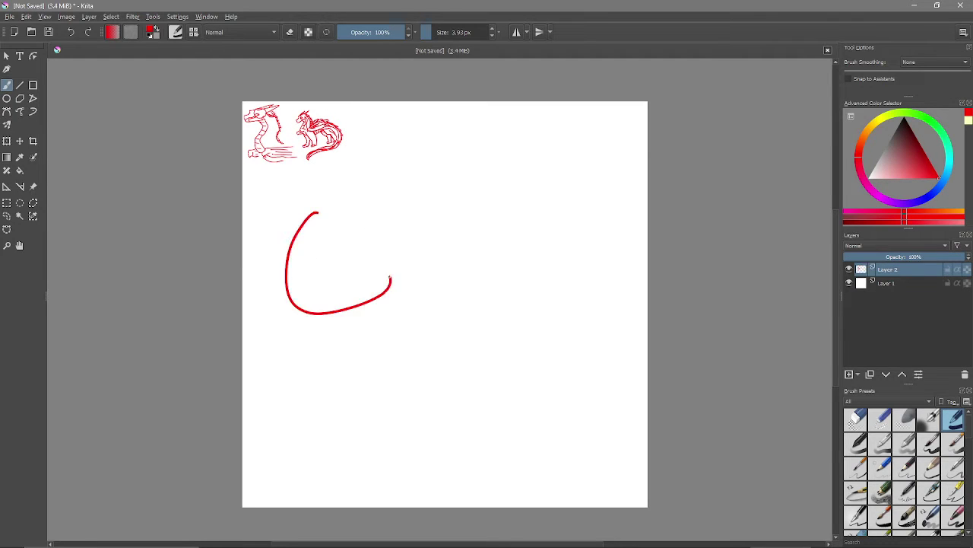
pyautogui.moveTo(358, 201)
pyautogui.mouseDown()
pyautogui.moveTo(392, 288)
pyautogui.moveTo(443, 254)
pyautogui.moveTo(437, 181)
pyautogui.moveTo(480, 247)
pyautogui.mouseUp()
pyautogui.moveTo(445, 199); pyautogui.dragTo(425, 224)
pyautogui.moveTo(480, 247)
pyautogui.mouseDown()
pyautogui.moveTo(464, 177)
pyautogui.moveTo(499, 240)
pyautogui.moveTo(495, 166)
pyautogui.moveTo(542, 220)
pyautogui.mouseUp()
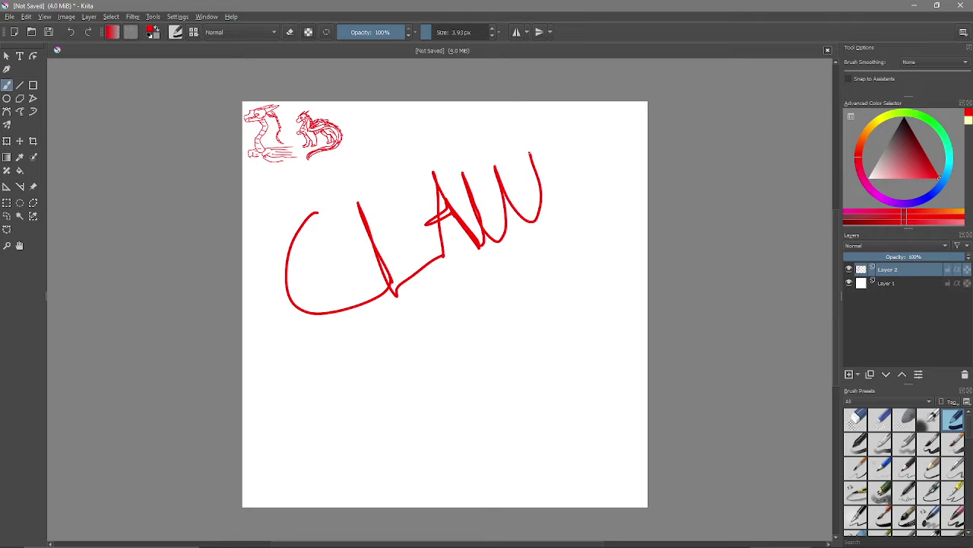
pyautogui.moveTo(525, 155)
pyautogui.mouseDown()
pyautogui.moveTo(551, 168)
pyautogui.moveTo(559, 216)
pyautogui.mouseUp()
pyautogui.click(597, 198)
pyautogui.moveTo(586, 131); pyautogui.dragTo(598, 187)
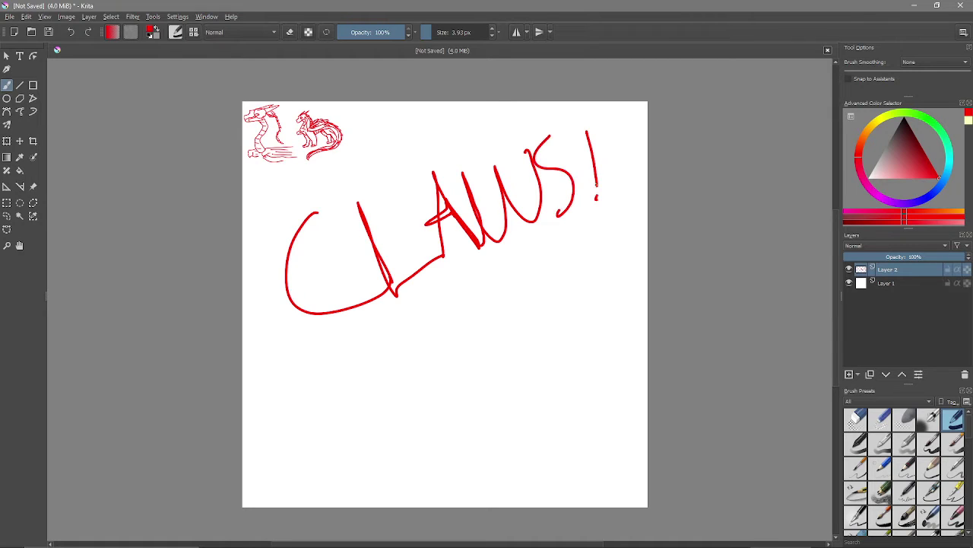
# Step: Handwrite "(difficult)" in smaller red letters beneath the heading
pyautogui.moveTo(365, 309)
pyautogui.mouseDown()
pyautogui.moveTo(390, 347)
pyautogui.moveTo(391, 331)
pyautogui.moveTo(404, 327)
pyautogui.moveTo(397, 320)
pyautogui.moveTo(442, 317)
pyautogui.mouseUp()
pyautogui.click(398, 321)
pyautogui.moveTo(440, 283)
pyautogui.mouseDown()
pyautogui.moveTo(424, 321)
pyautogui.moveTo(449, 302)
pyautogui.moveTo(460, 312)
pyautogui.moveTo(525, 279)
pyautogui.mouseUp()
pyautogui.click(452, 291)
pyautogui.moveTo(527, 236); pyautogui.dragTo(531, 272)
pyautogui.moveTo(545, 245)
pyautogui.mouseDown()
pyautogui.moveTo(547, 271)
pyautogui.moveTo(559, 246)
pyautogui.mouseUp()
pyautogui.moveTo(567, 231); pyautogui.dragTo(579, 270)
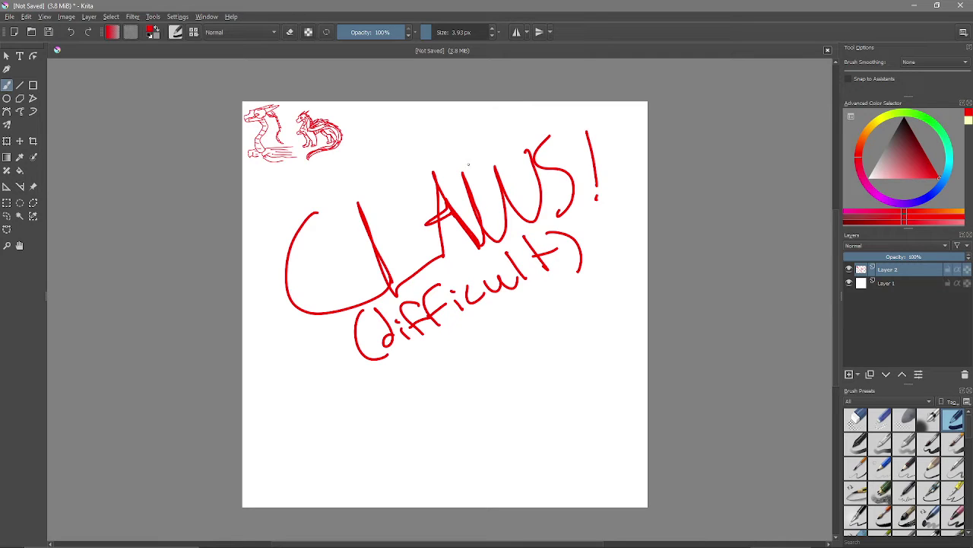
# Step: Undo all strokes of the "CLAWS!" and "(difficult)" lettering
pyautogui.hotkey('ctrl', 'z')
pyautogui.hotkey('ctrl', 'z')
pyautogui.hotkey('ctrl', 'z')
pyautogui.hotkey('ctrl', 'z')
pyautogui.hotkey('ctrl', 'z')
pyautogui.hotkey('ctrl', 'z')
pyautogui.hotkey('ctrl', 'z')
pyautogui.hotkey('ctrl', 'z')
pyautogui.hotkey('ctrl', 'z')
pyautogui.hotkey('ctrl', 'z')
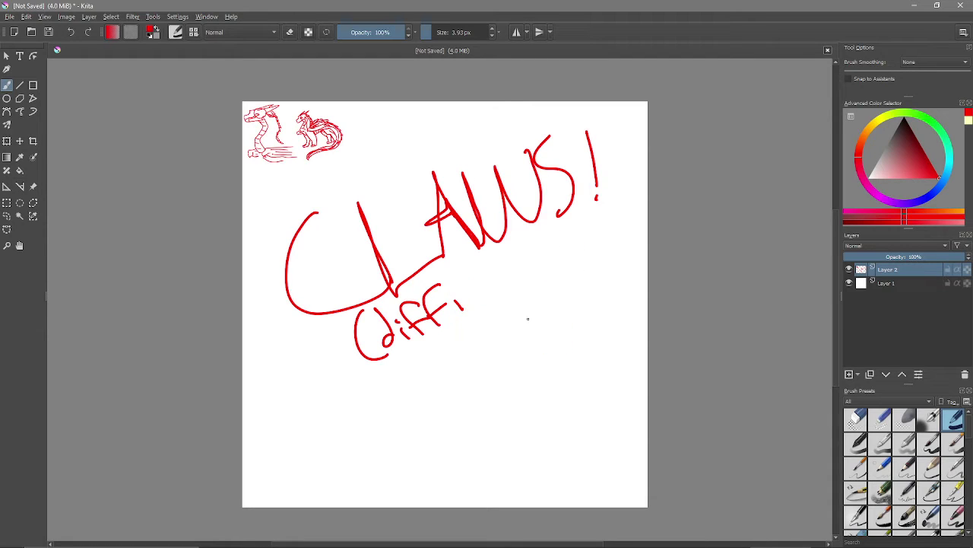
pyautogui.hotkey('ctrl', 'z')
pyautogui.hotkey('ctrl', 'z')
pyautogui.hotkey('ctrl', 'z')
pyautogui.hotkey('ctrl', 'z')
pyautogui.hotkey('ctrl', 'z')
pyautogui.hotkey('ctrl', 'z')
pyautogui.hotkey('ctrl', 'z')
pyautogui.hotkey('ctrl', 'z')
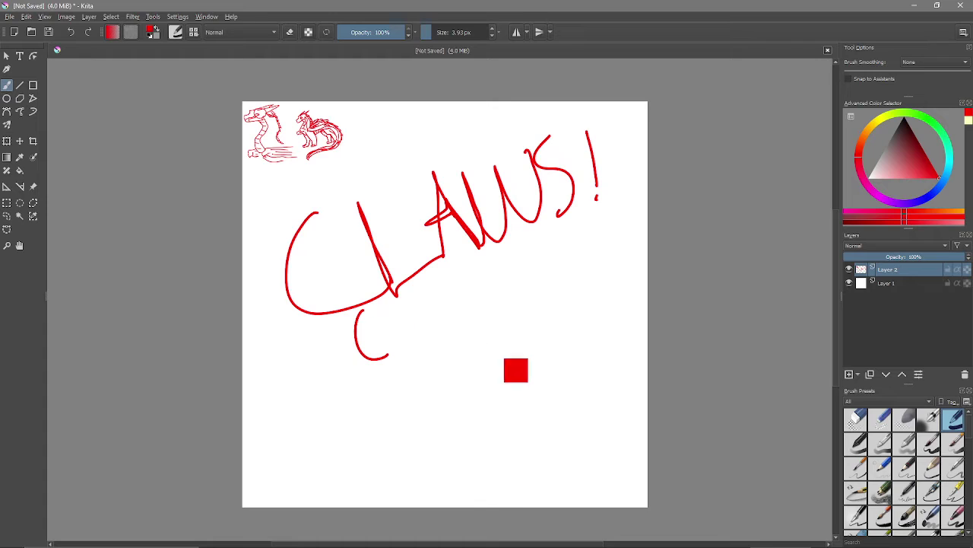
pyautogui.hotkey('ctrl', 'z')
pyautogui.hotkey('ctrl', 'z')
pyautogui.hotkey('ctrl', 'z')
pyautogui.hotkey('ctrl', 'z')
pyautogui.hotkey('ctrl', 'z')
pyautogui.hotkey('ctrl', 'z')
pyautogui.hotkey('ctrl', 'z')
pyautogui.hotkey('ctrl', 'z')
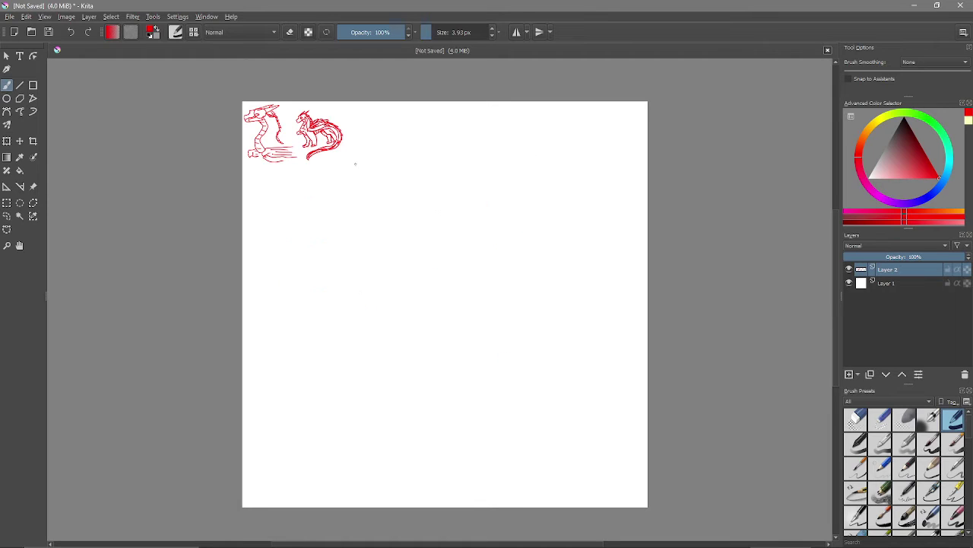
# Step: Handwrite "make some bean" in red slanting across the canvas, and undo the lettering and the stray stroke
pyautogui.moveTo(340, 259)
pyautogui.mouseDown()
pyautogui.moveTo(399, 216)
pyautogui.moveTo(423, 245)
pyautogui.moveTo(422, 231)
pyautogui.moveTo(445, 218)
pyautogui.moveTo(469, 208)
pyautogui.moveTo(487, 218)
pyautogui.moveTo(514, 205)
pyautogui.mouseUp()
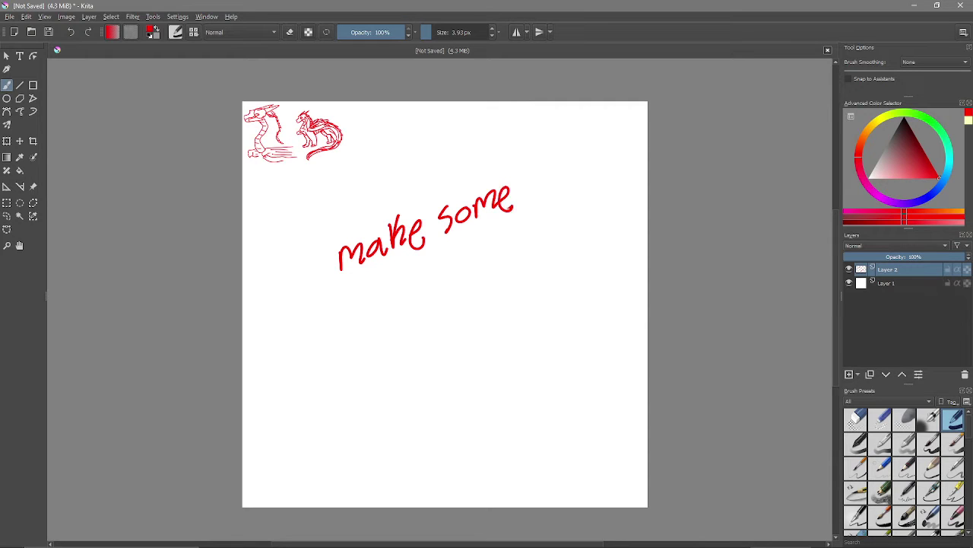
pyautogui.moveTo(521, 165)
pyautogui.mouseDown()
pyautogui.moveTo(546, 181)
pyautogui.moveTo(584, 156)
pyautogui.moveTo(599, 176)
pyautogui.mouseUp()
pyautogui.hotkey('ctrl', 'z')
pyautogui.hotkey('ctrl', 'z')
pyautogui.hotkey('ctrl', 'z')
pyautogui.hotkey('ctrl', 'z')
pyautogui.hotkey('ctrl', 'z')
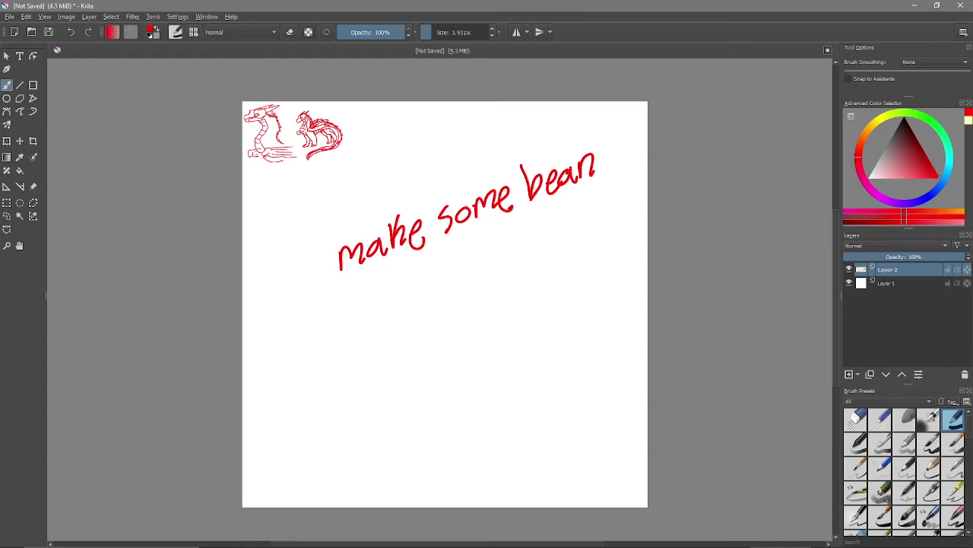
pyautogui.hotkey('ctrl', 'z')
pyautogui.hotkey('ctrl', 'z')
pyautogui.hotkey('ctrl', 'z')
pyautogui.hotkey('ctrl', 'z')
pyautogui.hotkey('ctrl', 'z')
pyautogui.hotkey('ctrl', 'z')
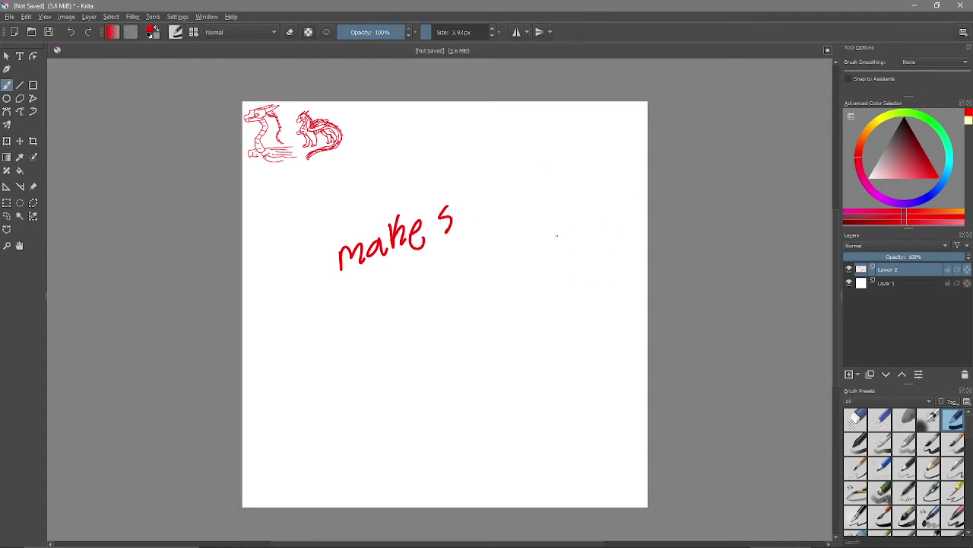
pyautogui.hotkey('ctrl', 'z')
pyautogui.hotkey('ctrl', 'z')
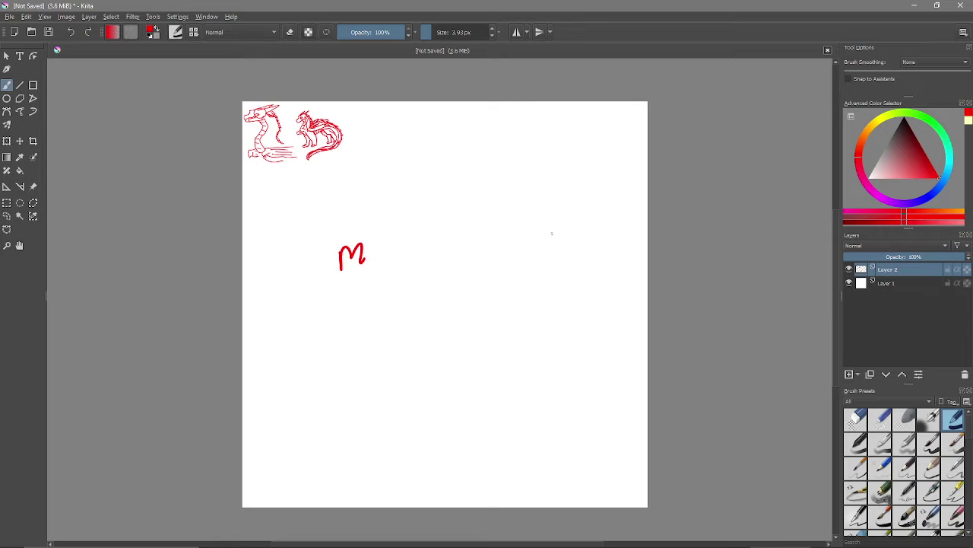
pyautogui.moveTo(546, 290); pyautogui.dragTo(553, 302)
pyautogui.hotkey('ctrl', 'z')
# Step: Sketch a foot in red with bone lines fanning down the leg, three bean-shaped toes, a raised thumb and a short rear-toe line
pyautogui.moveTo(450, 204)
pyautogui.mouseDown()
pyautogui.moveTo(428, 318)
pyautogui.moveTo(395, 346)
pyautogui.moveTo(431, 358)
pyautogui.moveTo(450, 289)
pyautogui.moveTo(444, 268)
pyautogui.moveTo(446, 313)
pyautogui.mouseUp()
pyautogui.moveTo(378, 352)
pyautogui.mouseDown()
pyautogui.moveTo(356, 356)
pyautogui.moveTo(348, 384)
pyautogui.moveTo(381, 399)
pyautogui.moveTo(380, 353)
pyautogui.moveTo(395, 352)
pyautogui.moveTo(385, 371)
pyautogui.moveTo(416, 392)
pyautogui.moveTo(422, 347)
pyautogui.moveTo(437, 345)
pyautogui.moveTo(433, 379)
pyautogui.moveTo(444, 388)
pyautogui.moveTo(470, 340)
pyautogui.moveTo(458, 324)
pyautogui.mouseUp()
pyautogui.moveTo(459, 240)
pyautogui.mouseDown()
pyautogui.moveTo(492, 283)
pyautogui.moveTo(474, 303)
pyautogui.moveTo(454, 252)
pyautogui.moveTo(467, 242)
pyautogui.moveTo(454, 249)
pyautogui.mouseUp()
pyautogui.moveTo(391, 337); pyautogui.dragTo(367, 341)
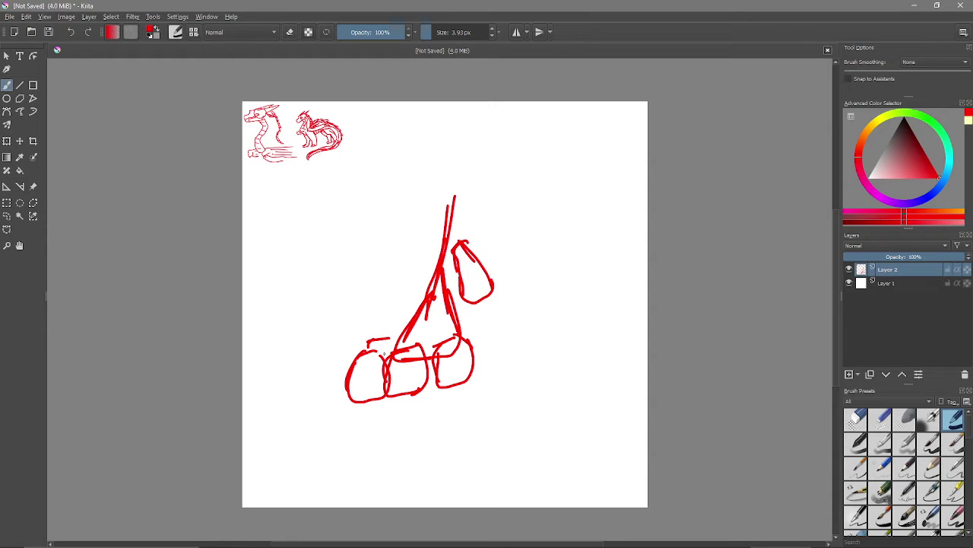
# Step: Handwrite a note beginning "spiky bea" in red beside the foot sketch
pyautogui.moveTo(506, 191)
pyautogui.mouseDown()
pyautogui.moveTo(498, 212)
pyautogui.moveTo(513, 218)
pyautogui.moveTo(546, 173)
pyautogui.moveTo(551, 199)
pyautogui.moveTo(560, 191)
pyautogui.mouseUp()
pyautogui.moveTo(563, 176)
pyautogui.mouseDown()
pyautogui.moveTo(584, 199)
pyautogui.moveTo(525, 239)
pyautogui.moveTo(575, 232)
pyautogui.moveTo(586, 213)
pyautogui.moveTo(594, 230)
pyautogui.mouseUp()
pyautogui.moveTo(605, 203); pyautogui.dragTo(589, 232)
# Step: Undo the handwritten note beside the foot sketch
pyautogui.hotkey('ctrl', 'z')
pyautogui.hotkey('ctrl', 'z')
pyautogui.hotkey('ctrl', 'z')
pyautogui.hotkey('ctrl', 'z')
pyautogui.hotkey('ctrl', 'z')
pyautogui.hotkey('ctrl', 'z')
pyautogui.hotkey('ctrl', 'z')
pyautogui.hotkey('ctrl', 'z')
pyautogui.hotkey('ctrl', 'z')
pyautogui.hotkey('ctrl', 'z')
pyautogui.hotkey('ctrl', 'z')
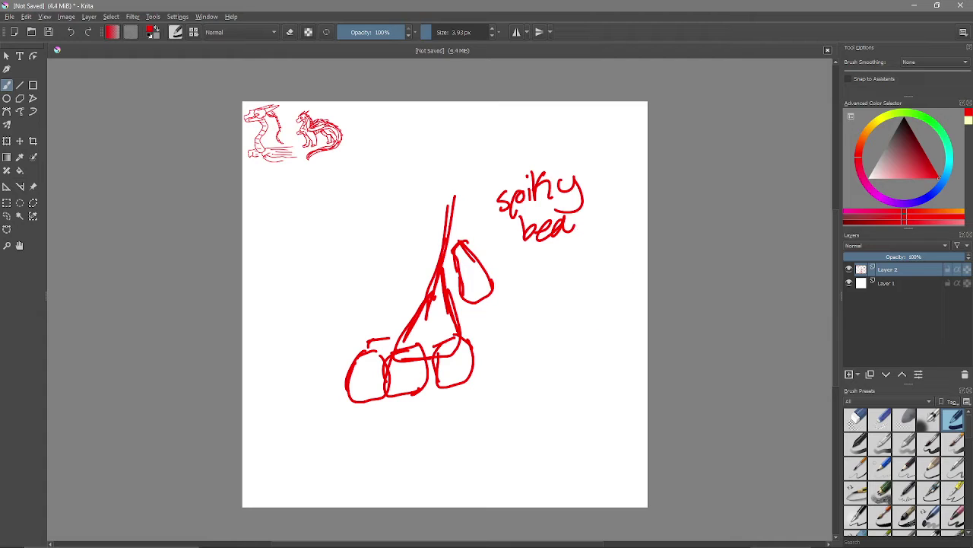
pyautogui.hotkey('ctrl', 'z')
pyautogui.hotkey('ctrl', 'z')
pyautogui.hotkey('ctrl', 'z')
pyautogui.hotkey('ctrl', 'z')
pyautogui.hotkey('ctrl', 'z')
pyautogui.hotkey('ctrl', 'z')
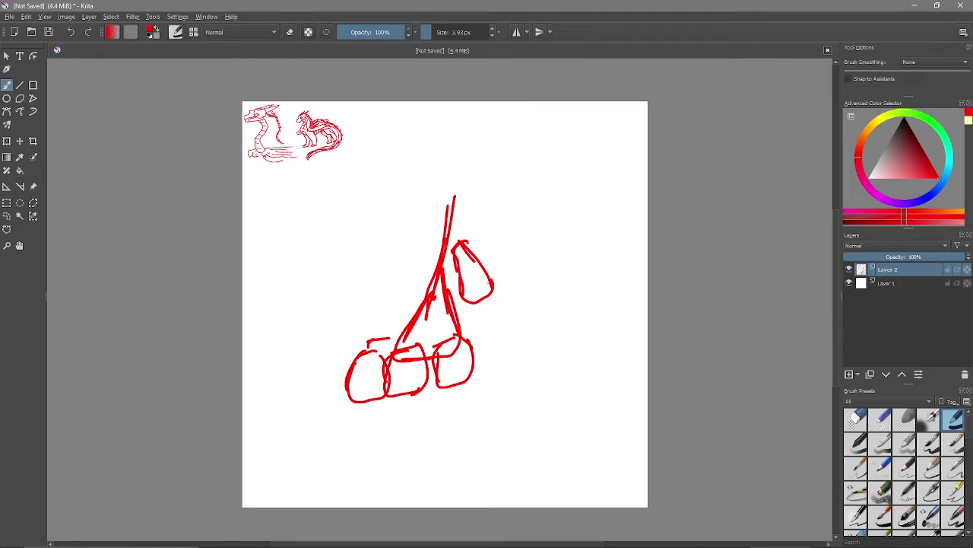
# Step: Add curved, pointed claws to the thumb and the three front toes, and extend the line of the rear toe
pyautogui.moveTo(491, 289)
pyautogui.mouseDown()
pyautogui.moveTo(500, 316)
pyautogui.moveTo(484, 299)
pyautogui.mouseUp()
pyautogui.moveTo(347, 373)
pyautogui.mouseDown()
pyautogui.moveTo(335, 390)
pyautogui.moveTo(339, 411)
pyautogui.moveTo(361, 391)
pyautogui.moveTo(380, 410)
pyautogui.moveTo(397, 382)
pyautogui.mouseUp()
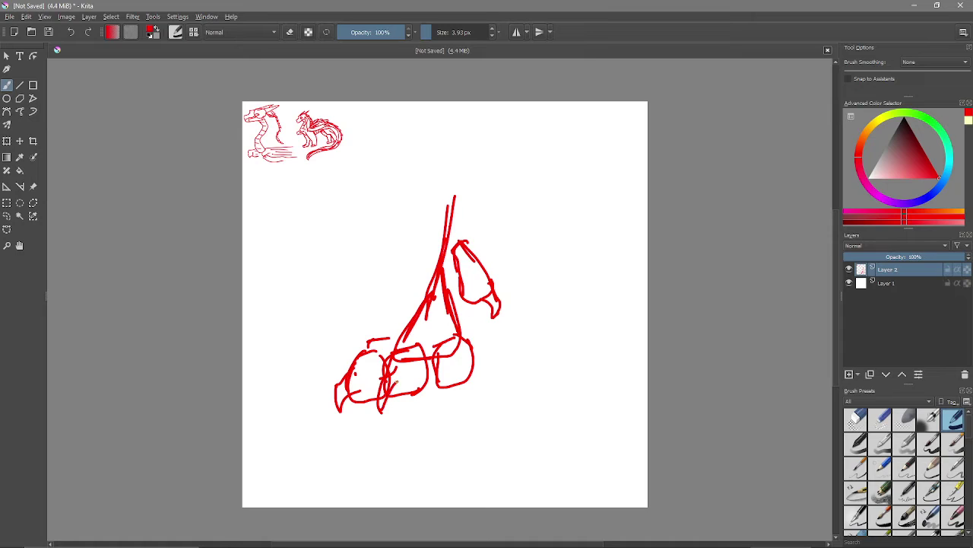
pyautogui.moveTo(441, 356)
pyautogui.mouseDown()
pyautogui.moveTo(447, 393)
pyautogui.moveTo(459, 354)
pyautogui.mouseUp()
pyautogui.moveTo(358, 351); pyautogui.dragTo(373, 340)
# Step: Lower the sketch layer's opacity to 17%, reset the brush colour to black, and add a new layer above it
pyautogui.moveTo(943, 256)
pyautogui.mouseDown()
pyautogui.moveTo(847, 256)
pyautogui.moveTo(865, 256)
pyautogui.mouseUp()
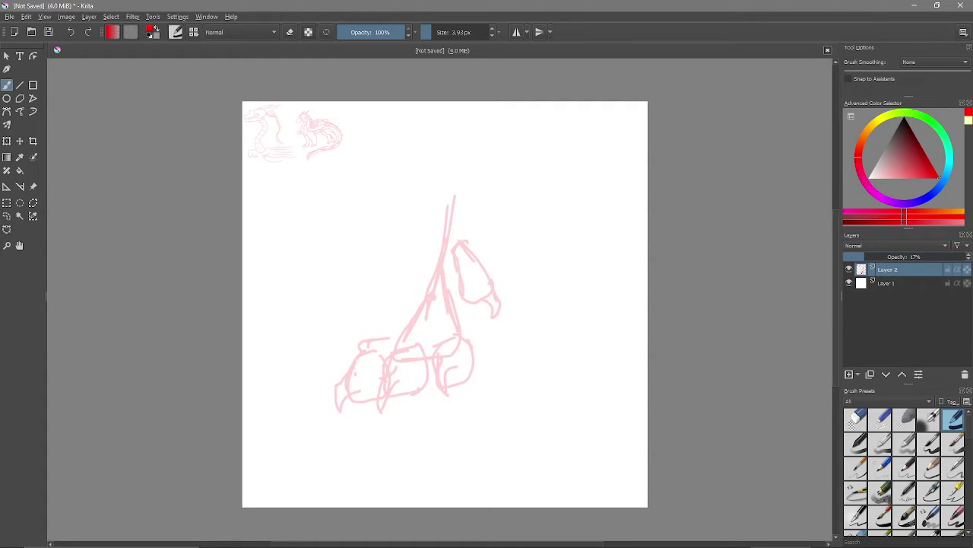
pyautogui.press('d')
pyautogui.press('Insert')
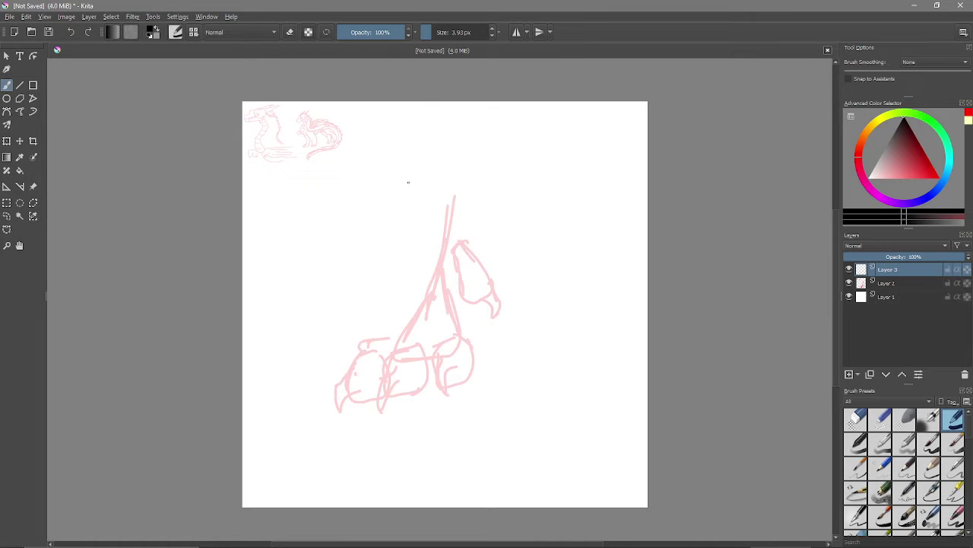
# Step: Ink the leg, the clawed toes, the thumb and the rear toe in black over the faded foot sketch
pyautogui.moveTo(411, 188)
pyautogui.mouseDown()
pyautogui.moveTo(411, 257)
pyautogui.moveTo(375, 354)
pyautogui.mouseUp()
pyautogui.moveTo(356, 359)
pyautogui.mouseDown()
pyautogui.moveTo(342, 405)
pyautogui.moveTo(364, 393)
pyautogui.mouseUp()
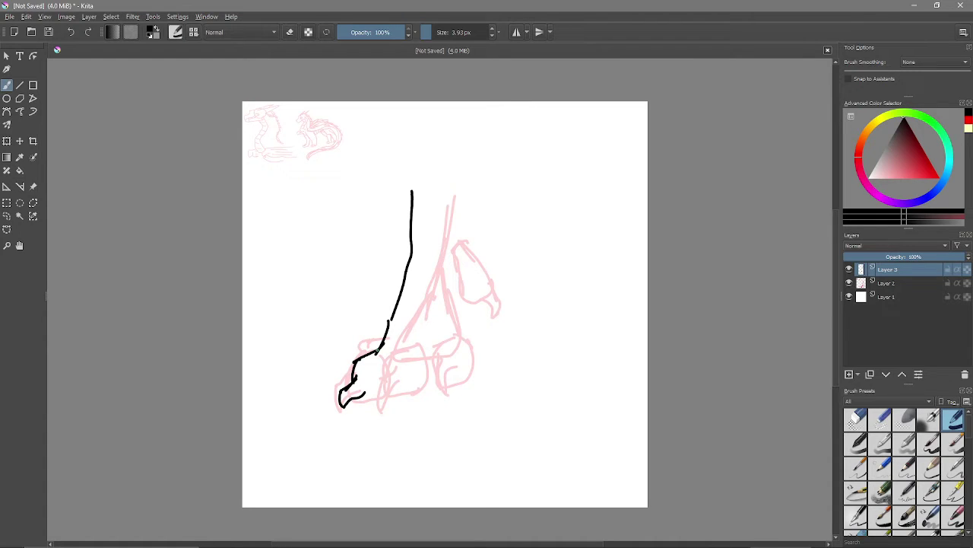
pyautogui.moveTo(390, 324)
pyautogui.mouseDown()
pyautogui.moveTo(401, 349)
pyautogui.moveTo(413, 344)
pyautogui.moveTo(408, 333)
pyautogui.moveTo(385, 366)
pyautogui.moveTo(377, 402)
pyautogui.moveTo(399, 382)
pyautogui.mouseUp()
pyautogui.moveTo(422, 346)
pyautogui.mouseDown()
pyautogui.moveTo(424, 398)
pyautogui.moveTo(452, 364)
pyautogui.moveTo(457, 380)
pyautogui.moveTo(468, 350)
pyautogui.moveTo(456, 326)
pyautogui.moveTo(464, 297)
pyautogui.mouseUp()
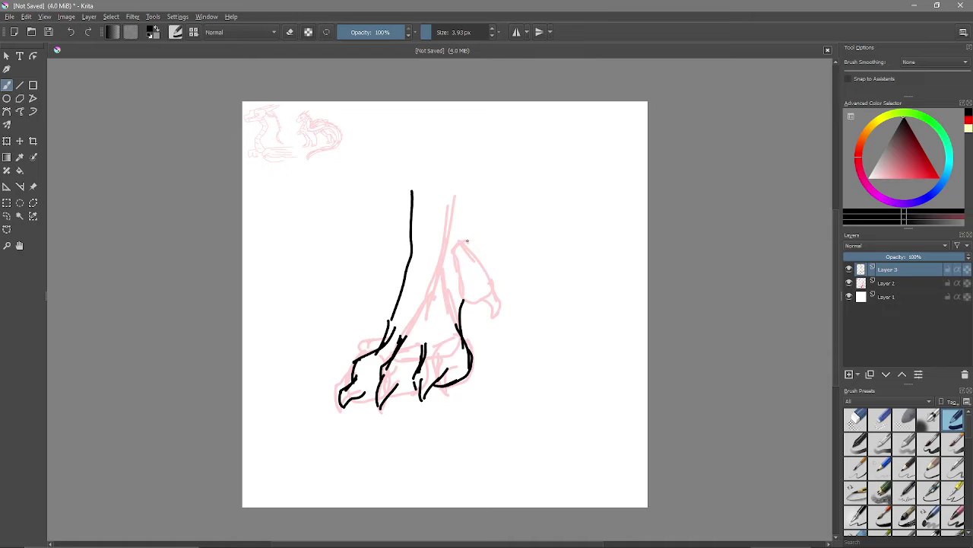
pyautogui.moveTo(467, 240)
pyautogui.mouseDown()
pyautogui.moveTo(504, 301)
pyautogui.moveTo(466, 302)
pyautogui.mouseUp()
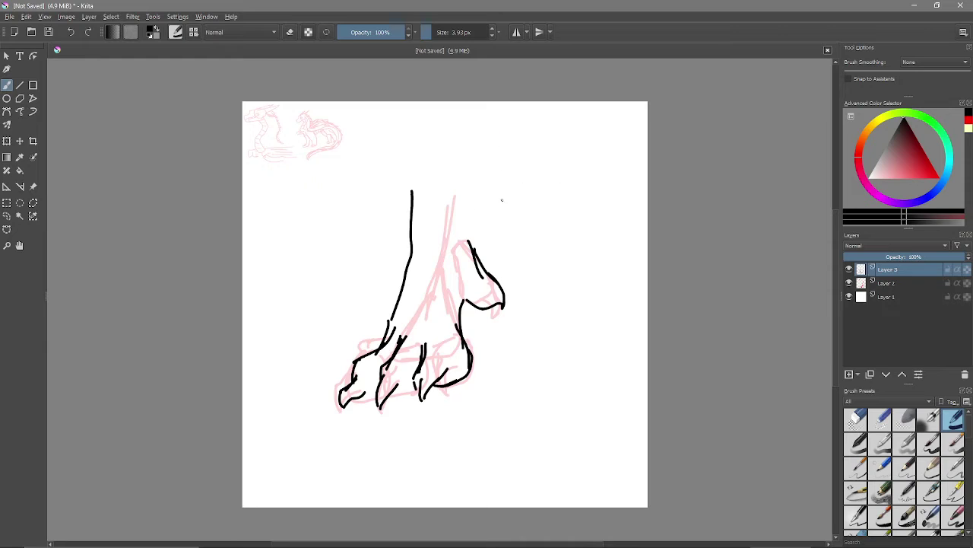
pyautogui.moveTo(380, 332); pyautogui.dragTo(349, 365)
# Step: Hide the faded red sketch layer, Layer 2, and make the ink layer active again
pyautogui.press('pagedown')
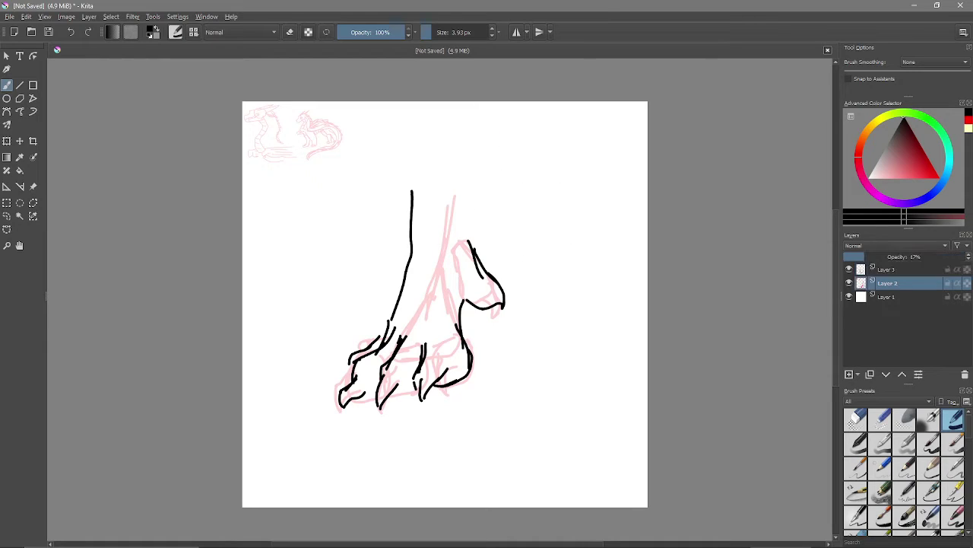
pyautogui.hotkey('ctrl', 'h')
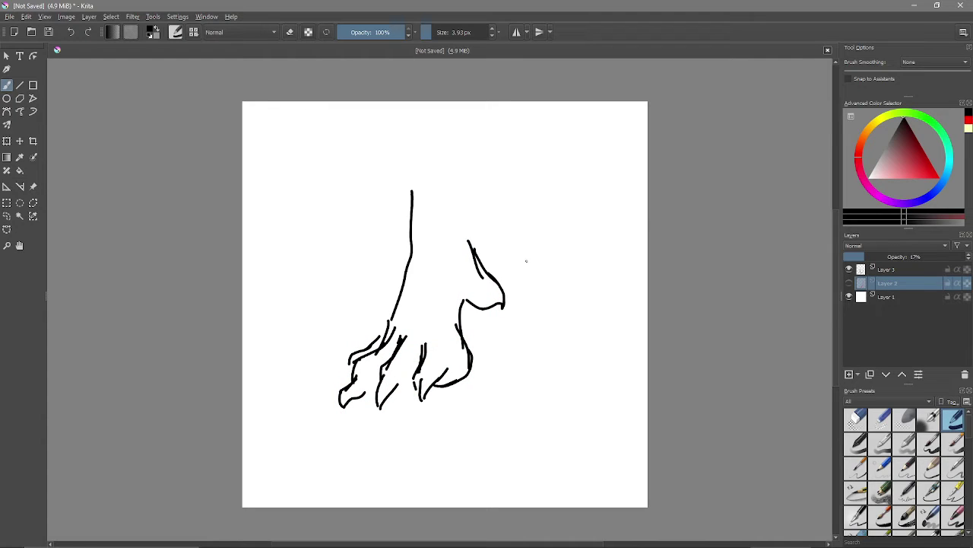
pyautogui.press('pageup')
# Step: Handwrite the label "claw" in black beside the inked foot
pyautogui.moveTo(499, 368); pyautogui.dragTo(510, 389)
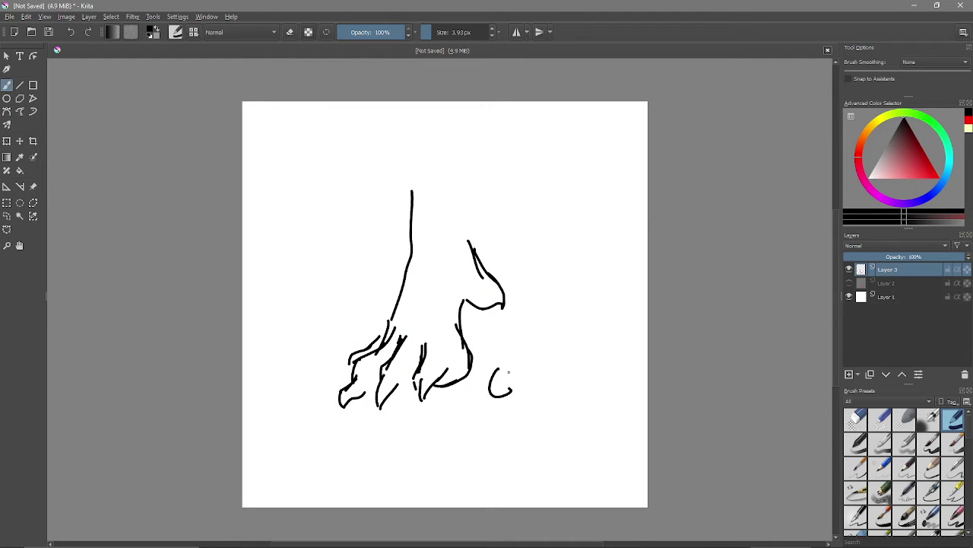
pyautogui.moveTo(522, 349); pyautogui.dragTo(514, 386)
pyautogui.moveTo(533, 363)
pyautogui.mouseDown()
pyautogui.moveTo(524, 384)
pyautogui.moveTo(539, 380)
pyautogui.mouseUp()
pyautogui.moveTo(541, 359)
pyautogui.mouseDown()
pyautogui.moveTo(550, 377)
pyautogui.moveTo(565, 341)
pyautogui.mouseUp()
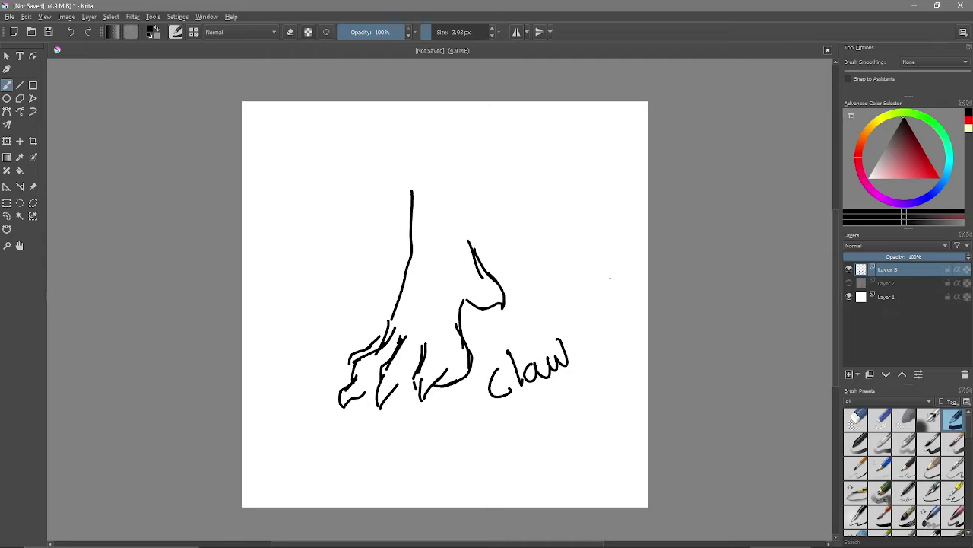
# Step: Undo the strokes of the "claw" label
pyautogui.hotkey('ctrl', 'z')
pyautogui.hotkey('ctrl', 'z')
pyautogui.hotkey('ctrl', 'z')
pyautogui.hotkey('ctrl', 'z')
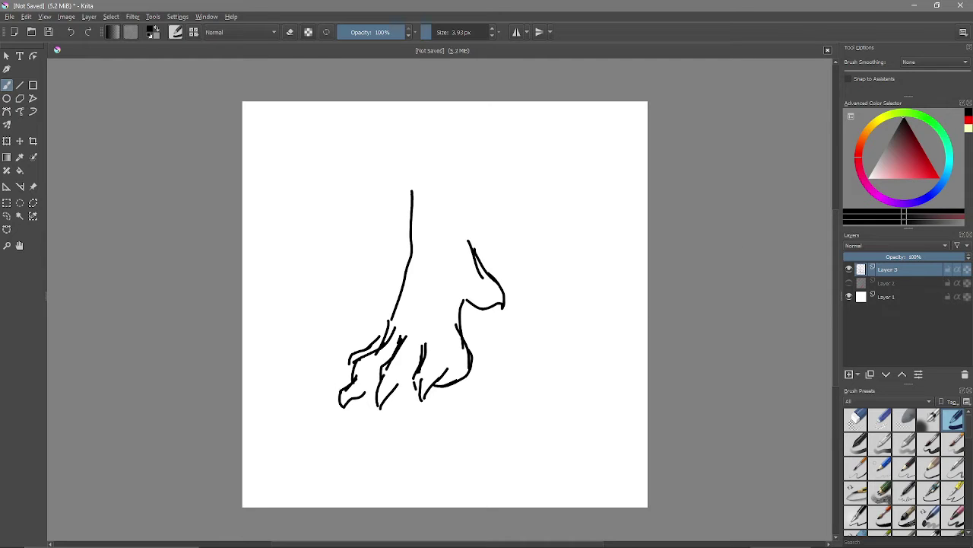
# Step: Hide the ink layer, Layer 3, show Layer 2 again, and set Layer 2's opacity to 100%
pyautogui.hotkey('ctrl', 'z')
pyautogui.hotkey('ctrl', 'z')
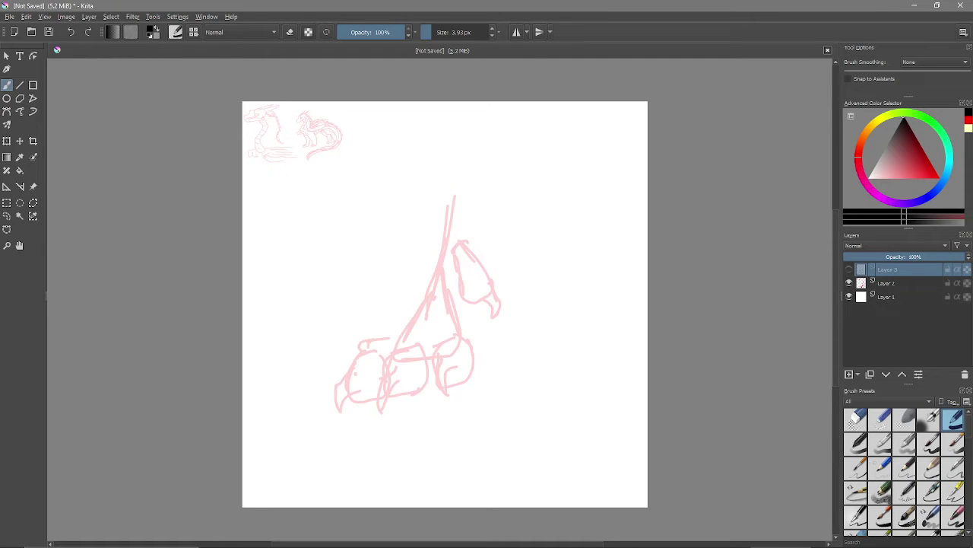
pyautogui.hotkey('ctrl', 'z')
pyautogui.hotkey('ctrl', 'z')
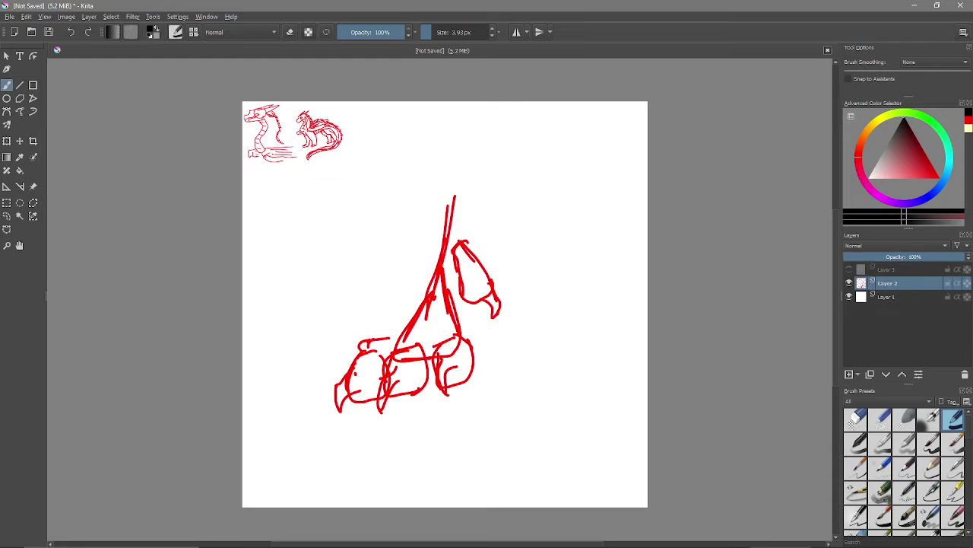
# Step: Shrink all the red sketches on Layer 2 into the upper-left corner of the canvas
pyautogui.hotkey('ctrl', 't')
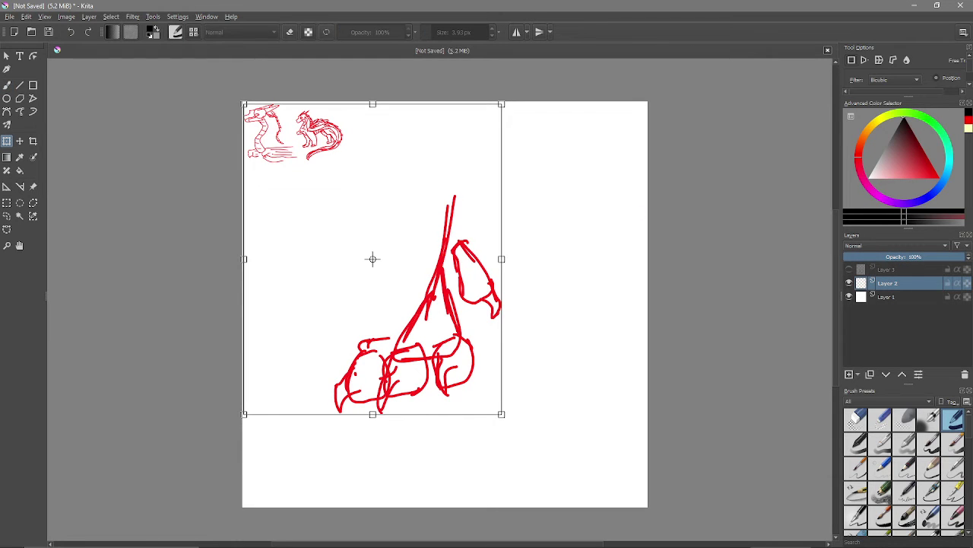
pyautogui.moveTo(502, 413)
pyautogui.mouseDown()
pyautogui.moveTo(363, 293)
pyautogui.moveTo(298, 158)
pyautogui.moveTo(280, 149)
pyautogui.mouseUp()
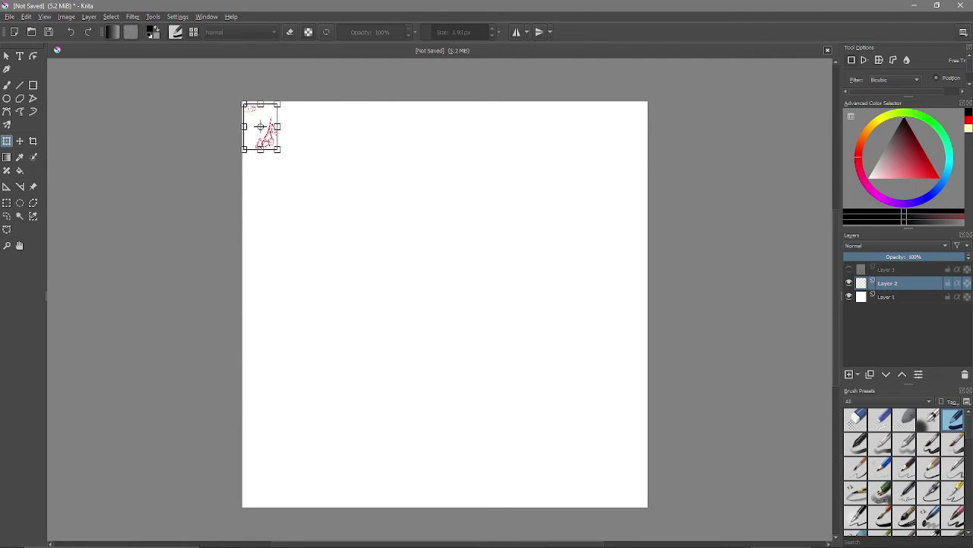
pyautogui.press('b')
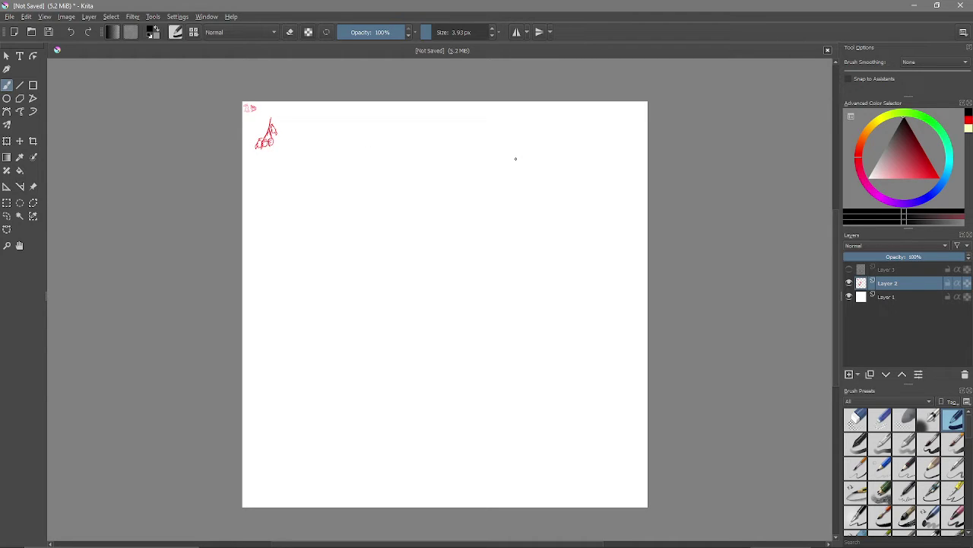
# Step: Pick pure red as the brush colour and handwrite the title "eyes?" on Layer 2
pyautogui.click(939, 176)
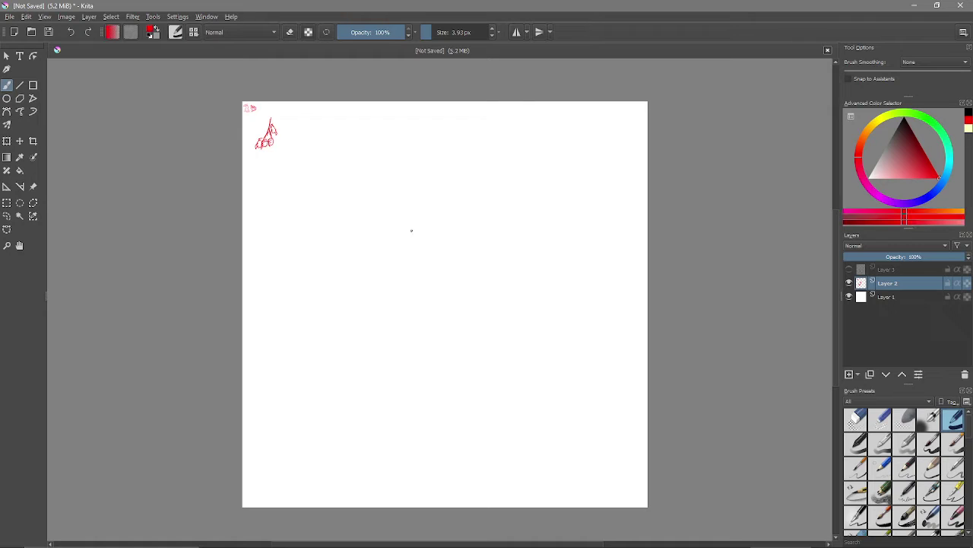
pyautogui.moveTo(332, 233)
pyautogui.mouseDown()
pyautogui.moveTo(363, 237)
pyautogui.moveTo(364, 218)
pyautogui.moveTo(410, 242)
pyautogui.moveTo(391, 263)
pyautogui.mouseUp()
pyautogui.moveTo(412, 206)
pyautogui.mouseDown()
pyautogui.moveTo(432, 211)
pyautogui.moveTo(411, 231)
pyautogui.mouseUp()
pyautogui.moveTo(446, 202)
pyautogui.mouseDown()
pyautogui.moveTo(475, 212)
pyautogui.moveTo(466, 225)
pyautogui.mouseUp()
pyautogui.click(491, 210)
pyautogui.moveTo(471, 164); pyautogui.dragTo(484, 185)
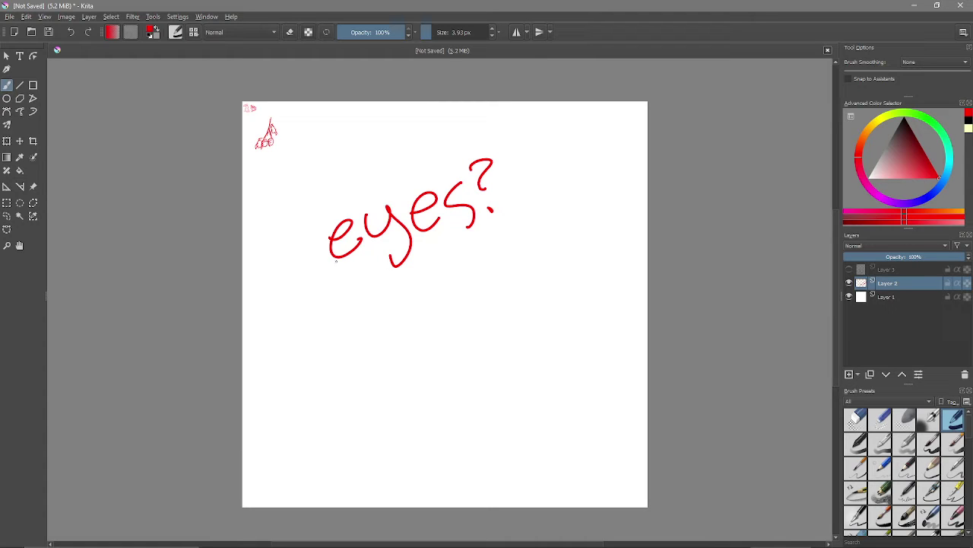
# Step: Undo the strokes of the "eyes?" title
pyautogui.hotkey('ctrl', 'z')
pyautogui.hotkey('ctrl', 'z')
pyautogui.hotkey('ctrl', 'z')
pyautogui.hotkey('ctrl', 'z')
pyautogui.hotkey('ctrl', 'z')
pyautogui.hotkey('ctrl', 'z')
pyautogui.hotkey('ctrl', 'z')
pyautogui.hotkey('ctrl', 'z')
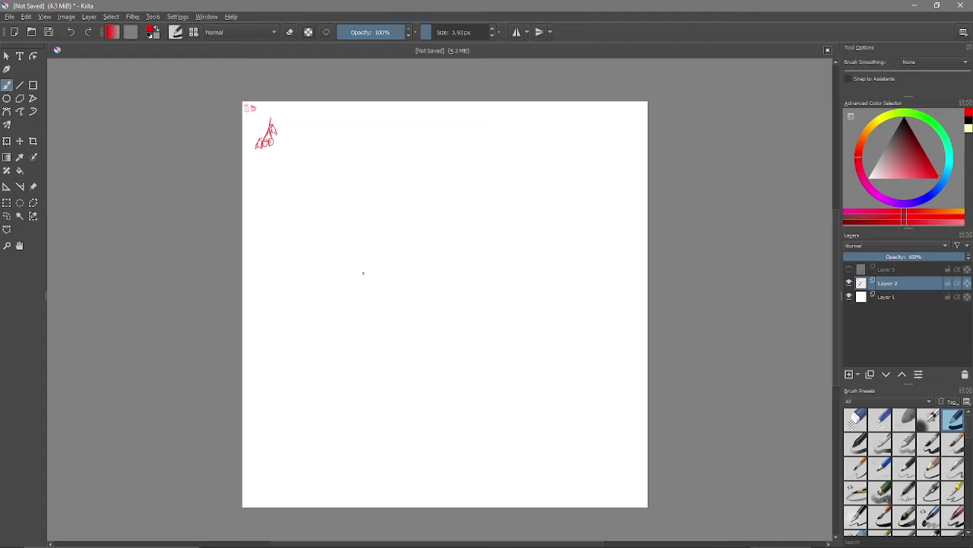
# Step: Sketch a large slanted dragon eye in red with a pointed outer corner, a dark slit pupil and the iris's inner edge
pyautogui.moveTo(362, 272)
pyautogui.mouseDown()
pyautogui.moveTo(337, 286)
pyautogui.moveTo(388, 283)
pyautogui.moveTo(392, 244)
pyautogui.moveTo(411, 212)
pyautogui.moveTo(394, 232)
pyautogui.mouseUp()
pyautogui.moveTo(403, 216)
pyautogui.mouseDown()
pyautogui.moveTo(460, 208)
pyautogui.moveTo(445, 210)
pyautogui.moveTo(515, 225)
pyautogui.moveTo(467, 265)
pyautogui.moveTo(414, 286)
pyautogui.mouseUp()
pyautogui.moveTo(457, 222)
pyautogui.mouseDown()
pyautogui.moveTo(468, 260)
pyautogui.moveTo(465, 243)
pyautogui.moveTo(447, 237)
pyautogui.moveTo(462, 254)
pyautogui.moveTo(461, 229)
pyautogui.moveTo(465, 253)
pyautogui.moveTo(460, 244)
pyautogui.mouseUp()
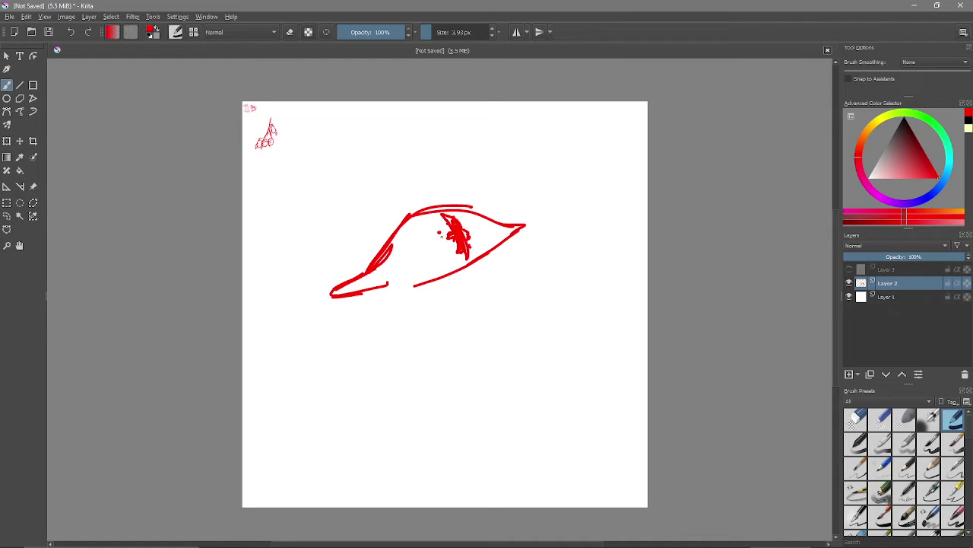
pyautogui.click(439, 232)
pyautogui.moveTo(420, 214); pyautogui.dragTo(418, 259)
pyautogui.moveTo(424, 219)
pyautogui.mouseDown()
pyautogui.moveTo(423, 258)
pyautogui.moveTo(444, 261)
pyautogui.mouseUp()
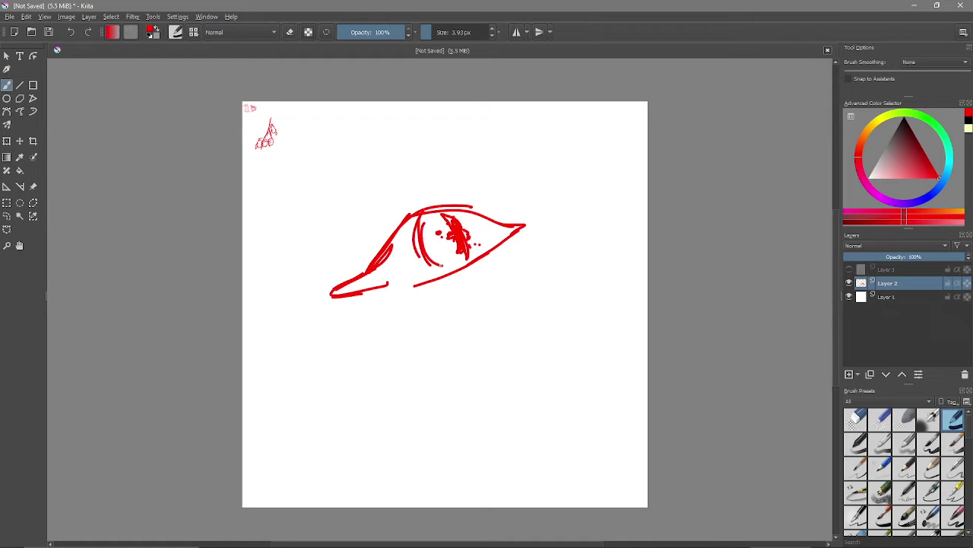
# Step: Add the outer edge of the iris and thicken the long inner corner of the eye
pyautogui.moveTo(481, 220); pyautogui.dragTo(485, 242)
pyautogui.moveTo(386, 254); pyautogui.dragTo(376, 274)
pyautogui.moveTo(376, 275)
pyautogui.mouseDown()
pyautogui.moveTo(396, 282)
pyautogui.moveTo(334, 294)
pyautogui.mouseUp()
pyautogui.moveTo(353, 295); pyautogui.dragTo(383, 286)
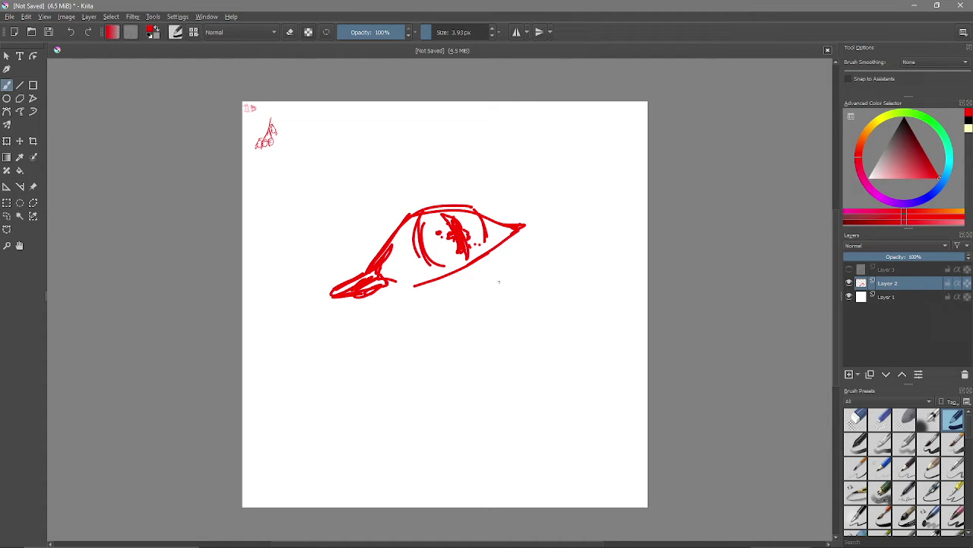
# Step: Sketch a second dragon eye below the first, building the upper lid, lower lid and pointed corners around a round eyeball with a small pupil
pyautogui.moveTo(498, 308)
pyautogui.mouseDown()
pyautogui.moveTo(457, 333)
pyautogui.moveTo(474, 375)
pyautogui.moveTo(511, 377)
pyautogui.moveTo(537, 349)
pyautogui.moveTo(523, 320)
pyautogui.moveTo(456, 326)
pyautogui.moveTo(430, 372)
pyautogui.mouseUp()
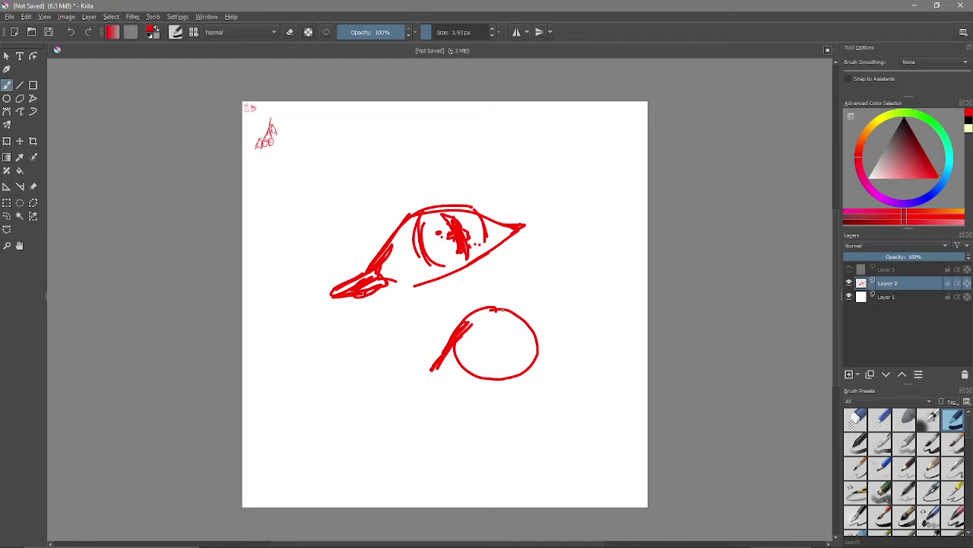
pyautogui.moveTo(474, 312)
pyautogui.mouseDown()
pyautogui.moveTo(550, 309)
pyautogui.moveTo(578, 324)
pyautogui.moveTo(566, 315)
pyautogui.moveTo(586, 310)
pyautogui.moveTo(575, 326)
pyautogui.mouseUp()
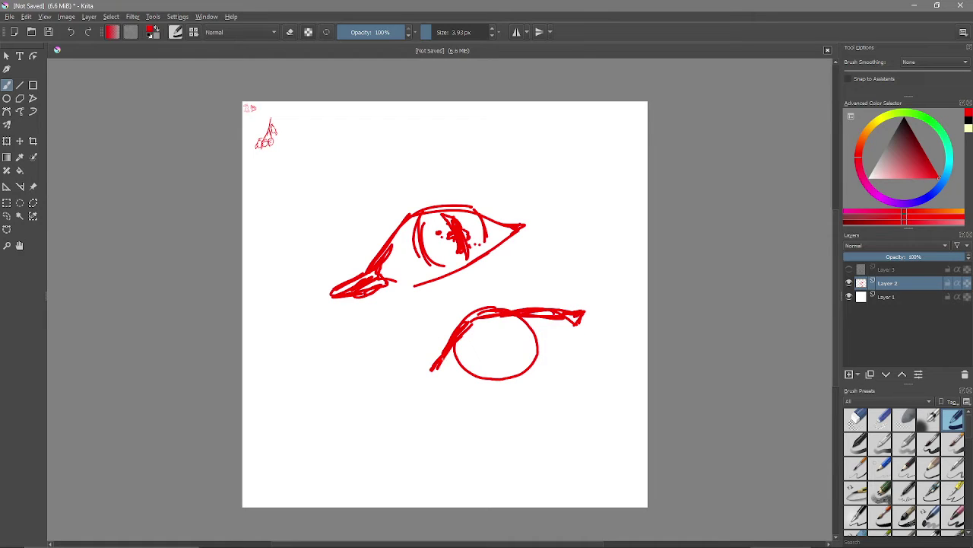
pyautogui.moveTo(430, 369)
pyautogui.mouseDown()
pyautogui.moveTo(444, 382)
pyautogui.moveTo(397, 397)
pyautogui.moveTo(508, 372)
pyautogui.mouseUp()
pyautogui.moveTo(444, 385); pyautogui.dragTo(533, 359)
pyautogui.moveTo(478, 376); pyautogui.dragTo(569, 328)
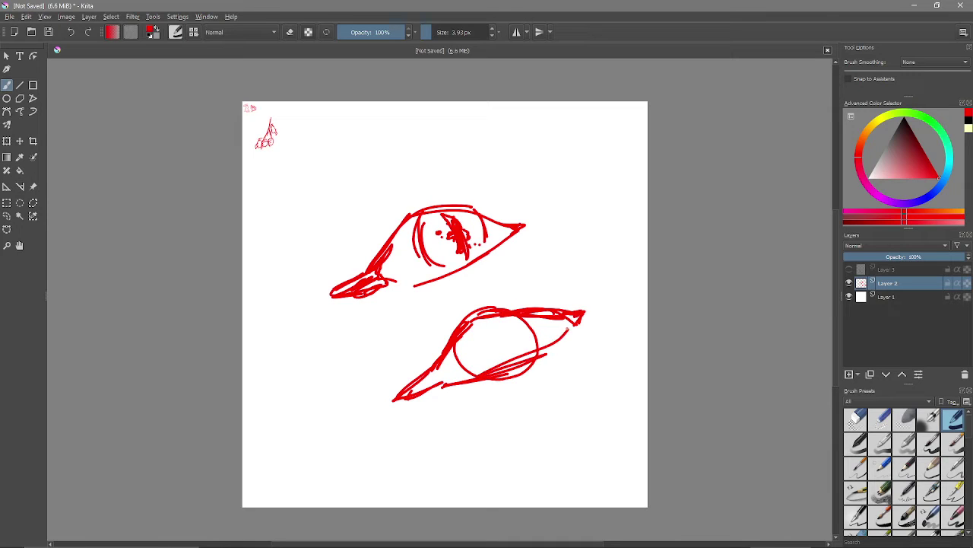
pyautogui.moveTo(533, 356); pyautogui.dragTo(570, 321)
pyautogui.moveTo(497, 329)
pyautogui.mouseDown()
pyautogui.moveTo(520, 348)
pyautogui.moveTo(497, 342)
pyautogui.moveTo(513, 340)
pyautogui.mouseUp()
# Step: Shrink the two eye sketches into the upper-left corner of the canvas and return to the freehand brush
pyautogui.hotkey('ctrl', 't')
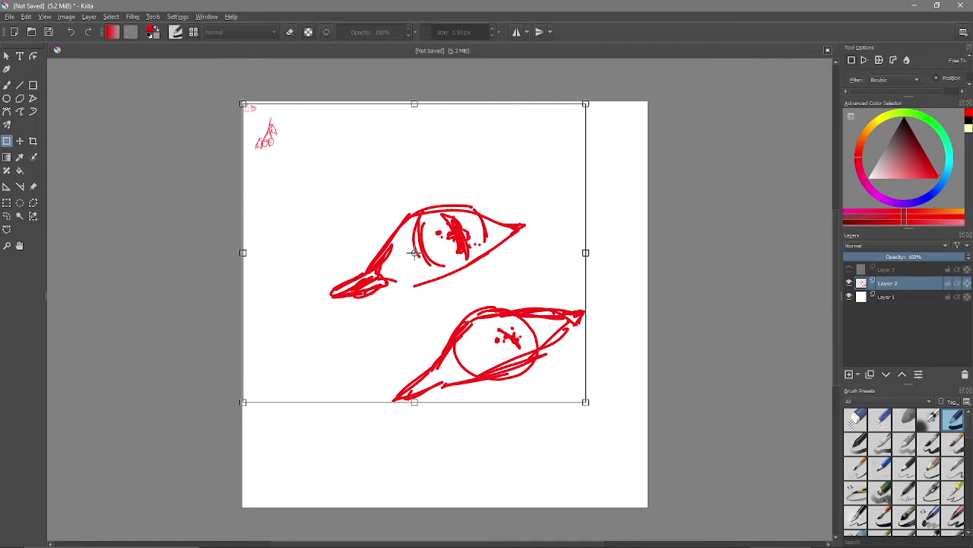
pyautogui.moveTo(585, 401)
pyautogui.mouseDown()
pyautogui.moveTo(467, 282)
pyautogui.moveTo(297, 136)
pyautogui.moveTo(277, 134)
pyautogui.mouseUp()
pyautogui.press('b')
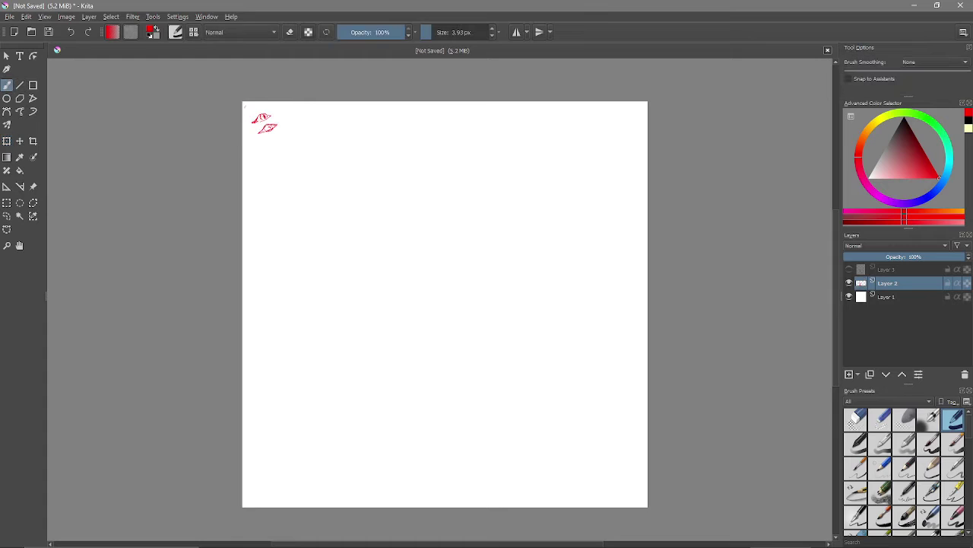
# Step: Handwrite the title "expressions" in red across the upper canvas
pyautogui.moveTo(298, 216)
pyautogui.mouseDown()
pyautogui.moveTo(357, 222)
pyautogui.moveTo(337, 228)
pyautogui.mouseUp()
pyautogui.moveTo(372, 192); pyautogui.dragTo(366, 207)
pyautogui.moveTo(390, 213)
pyautogui.mouseDown()
pyautogui.moveTo(396, 192)
pyautogui.moveTo(430, 185)
pyautogui.mouseUp()
pyautogui.moveTo(411, 204)
pyautogui.mouseDown()
pyautogui.moveTo(442, 196)
pyautogui.moveTo(433, 207)
pyautogui.mouseUp()
pyautogui.moveTo(491, 173)
pyautogui.mouseDown()
pyautogui.moveTo(477, 209)
pyautogui.moveTo(526, 180)
pyautogui.moveTo(546, 199)
pyautogui.moveTo(578, 163)
pyautogui.moveTo(565, 199)
pyautogui.mouseUp()
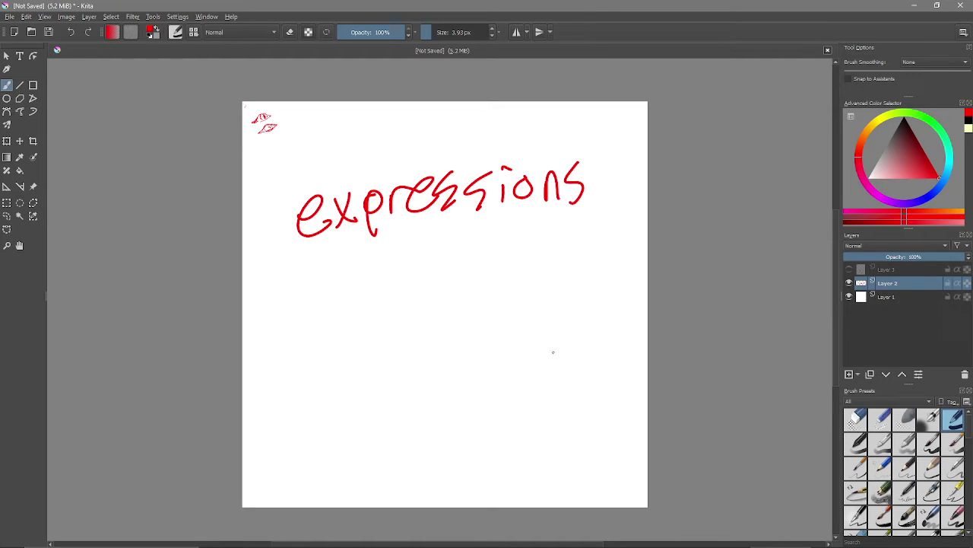
# Step: Undo the strokes of the "expressions" title
pyautogui.hotkey('ctrl', 'z')
pyautogui.hotkey('ctrl', 'z')
pyautogui.hotkey('ctrl', 'z')
pyautogui.hotkey('ctrl', 'z')
pyautogui.hotkey('ctrl', 'z')
pyautogui.hotkey('ctrl', 'z')
pyautogui.hotkey('ctrl', 'z')
pyautogui.hotkey('ctrl', 'z')
pyautogui.hotkey('ctrl', 'z')
pyautogui.hotkey('ctrl', 'z')
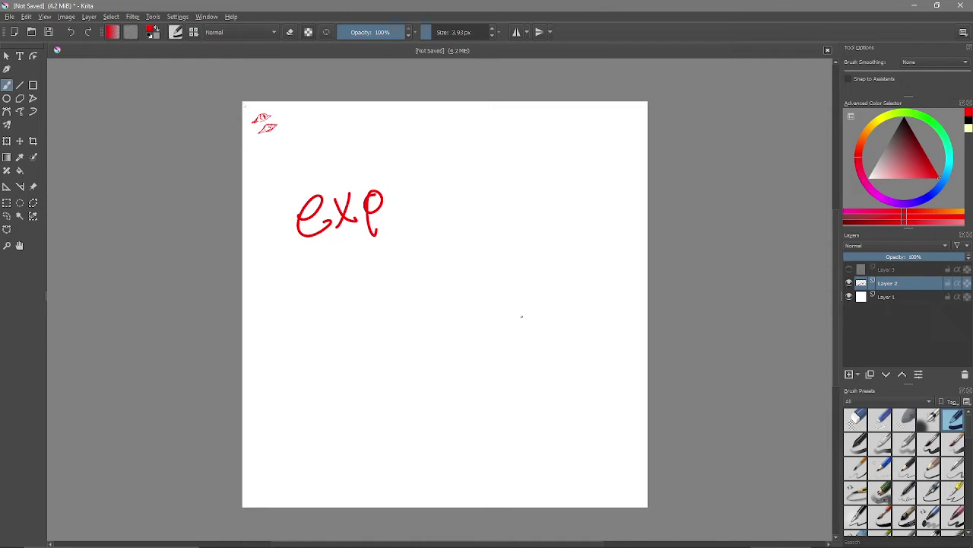
pyautogui.hotkey('ctrl', 'z')
pyautogui.hotkey('ctrl', 'z')
pyautogui.hotkey('ctrl', 'z')
pyautogui.hotkey('ctrl', 'z')
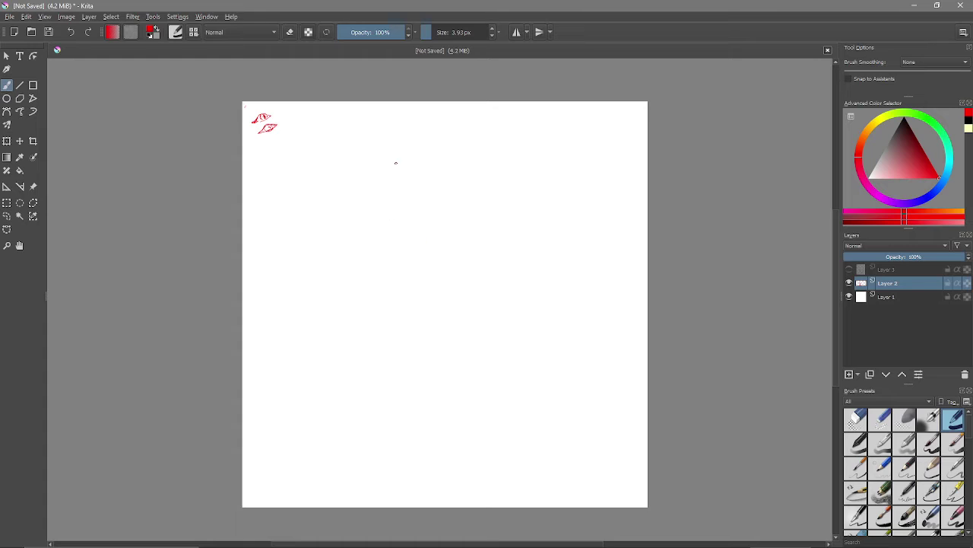
# Step: Sketch a dragon head in profile, erase and redraw the lower jaw as a gaping mouth, and add an eye with a tiny pupil
pyautogui.moveTo(504, 154)
pyautogui.mouseDown()
pyautogui.moveTo(473, 171)
pyautogui.moveTo(476, 200)
pyautogui.moveTo(456, 233)
pyautogui.moveTo(454, 225)
pyautogui.moveTo(452, 263)
pyautogui.moveTo(470, 275)
pyautogui.moveTo(491, 283)
pyautogui.moveTo(608, 218)
pyautogui.mouseUp()
pyautogui.moveTo(454, 264)
pyautogui.mouseDown()
pyautogui.moveTo(488, 259)
pyautogui.moveTo(547, 217)
pyautogui.moveTo(565, 175)
pyautogui.moveTo(564, 223)
pyautogui.moveTo(530, 265)
pyautogui.mouseUp()
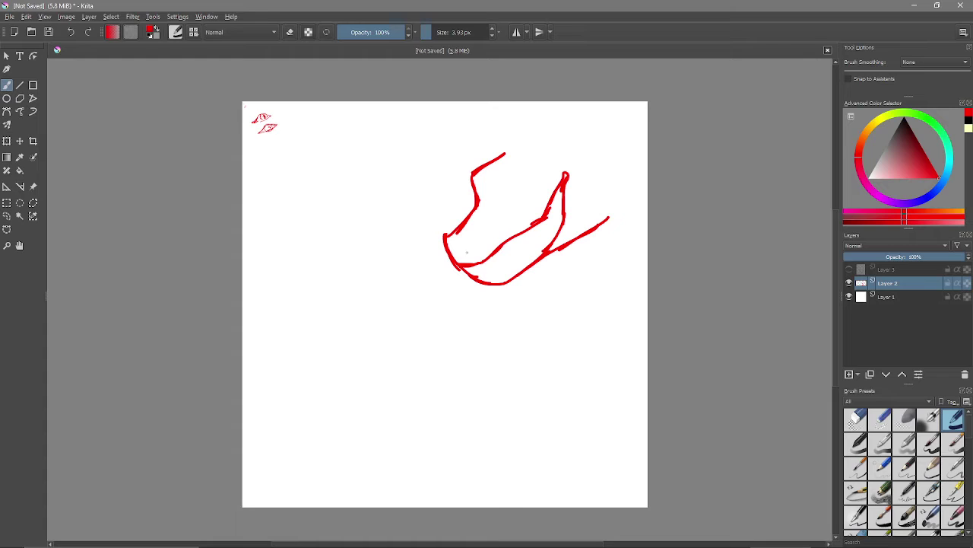
pyautogui.press('e')
pyautogui.moveTo(609, 219); pyautogui.dragTo(561, 247)
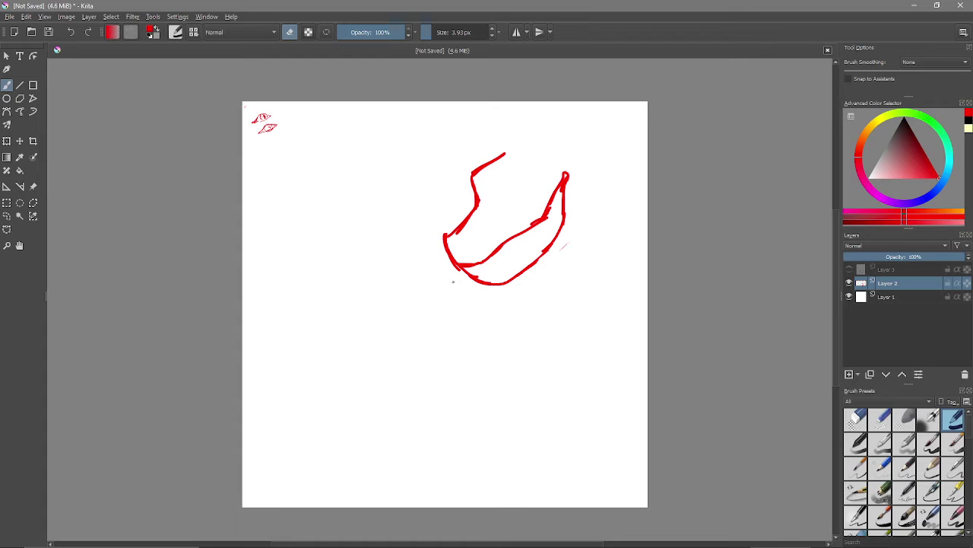
pyautogui.moveTo(470, 270)
pyautogui.mouseDown()
pyautogui.moveTo(471, 283)
pyautogui.moveTo(504, 282)
pyautogui.moveTo(485, 289)
pyautogui.moveTo(522, 292)
pyautogui.moveTo(613, 216)
pyautogui.moveTo(617, 183)
pyautogui.mouseUp()
pyautogui.press('e')
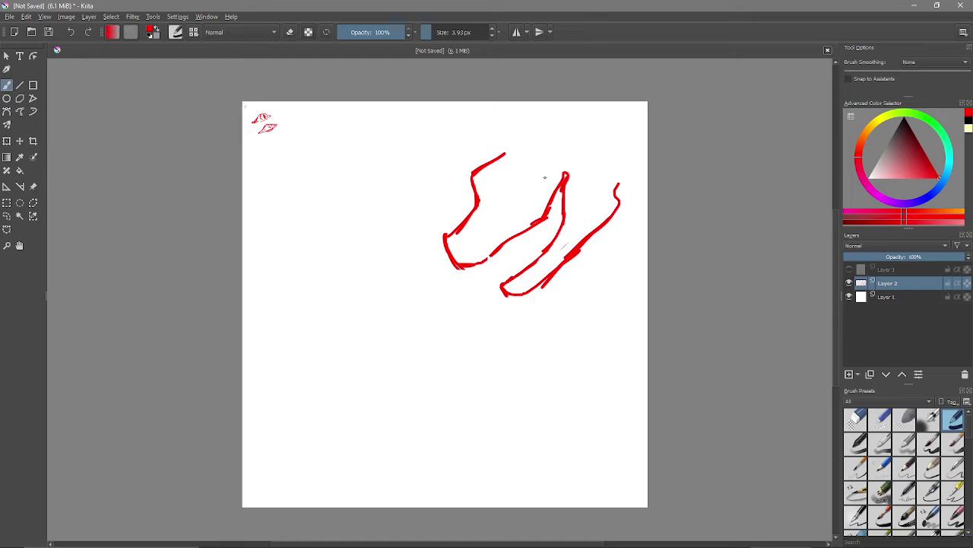
pyautogui.moveTo(517, 197)
pyautogui.mouseDown()
pyautogui.moveTo(517, 179)
pyautogui.moveTo(546, 168)
pyautogui.moveTo(543, 188)
pyautogui.moveTo(528, 196)
pyautogui.mouseUp()
# Step: Handwrite the label "crazy" above the dragon head
pyautogui.moveTo(431, 160)
pyautogui.mouseDown()
pyautogui.moveTo(436, 178)
pyautogui.moveTo(457, 147)
pyautogui.moveTo(469, 160)
pyautogui.moveTo(479, 155)
pyautogui.mouseUp()
pyautogui.click(481, 134)
pyautogui.moveTo(480, 143)
pyautogui.mouseDown()
pyautogui.moveTo(481, 152)
pyautogui.moveTo(495, 147)
pyautogui.mouseUp()
pyautogui.moveTo(502, 128); pyautogui.dragTo(482, 155)
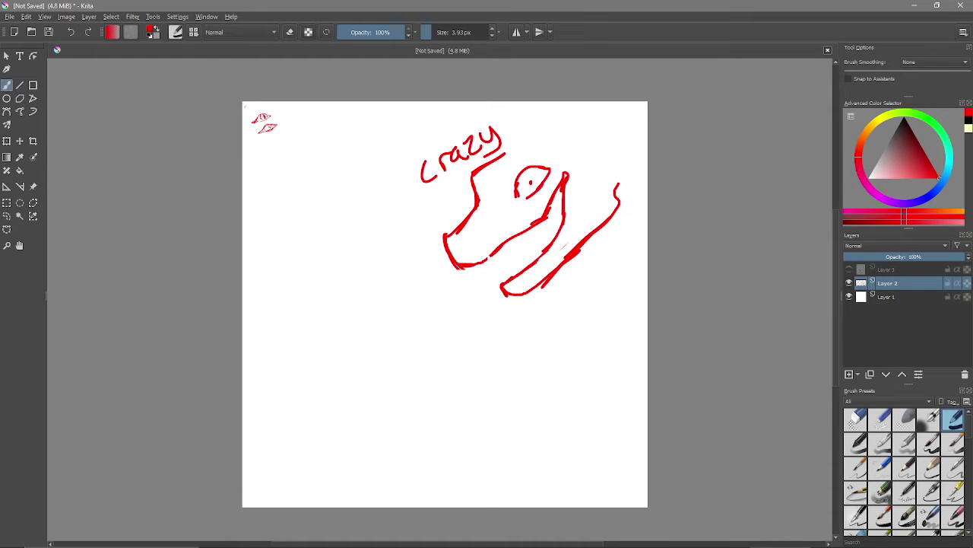
# Step: Undo the strokes of the "crazy" label
pyautogui.hotkey('ctrl', 'z')
pyautogui.hotkey('ctrl', 'z')
pyautogui.hotkey('ctrl', 'z')
pyautogui.hotkey('ctrl', 'z')
pyautogui.hotkey('ctrl', 'z')
pyautogui.hotkey('ctrl', 'z')
pyautogui.hotkey('ctrl', 'z')
pyautogui.hotkey('ctrl', 'z')
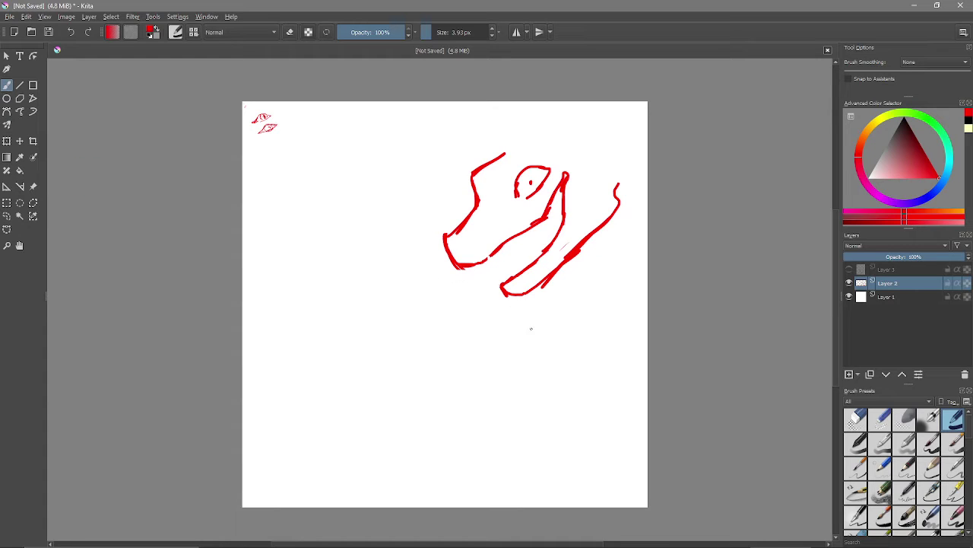
# Step: Sketch a smaller open-mouthed dragon head with an eye below the first head
pyautogui.moveTo(550, 316)
pyautogui.mouseDown()
pyautogui.moveTo(530, 328)
pyautogui.moveTo(499, 400)
pyautogui.moveTo(528, 409)
pyautogui.moveTo(583, 358)
pyautogui.moveTo(574, 420)
pyautogui.moveTo(593, 423)
pyautogui.moveTo(618, 368)
pyautogui.mouseUp()
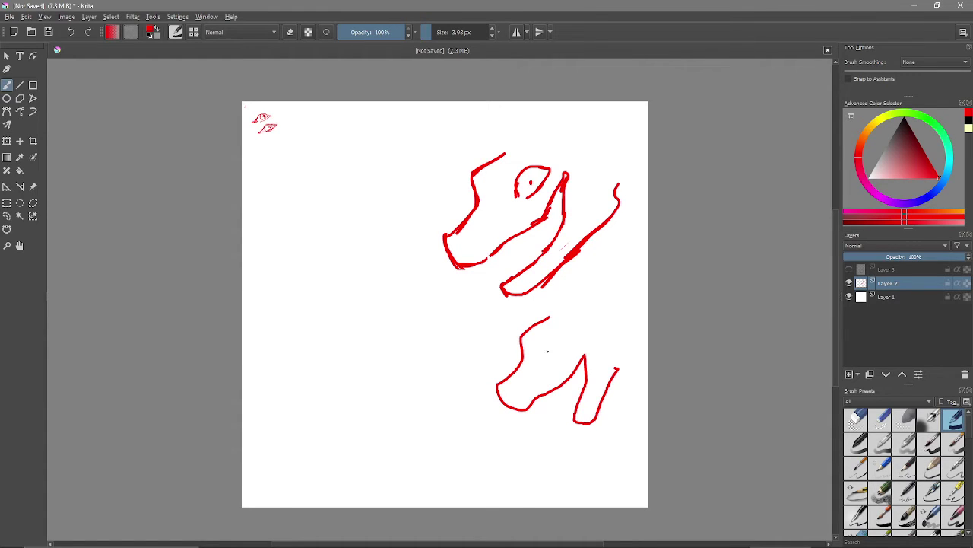
pyautogui.moveTo(556, 347)
pyautogui.mouseDown()
pyautogui.moveTo(553, 366)
pyautogui.moveTo(563, 361)
pyautogui.moveTo(557, 346)
pyautogui.moveTo(545, 366)
pyautogui.mouseUp()
pyautogui.moveTo(520, 444)
pyautogui.mouseDown()
pyautogui.moveTo(572, 448)
pyautogui.moveTo(577, 413)
pyautogui.mouseUp()
# Step: Undo all strokes of the smaller dragon head
pyautogui.hotkey('ctrl', 'z')
pyautogui.hotkey('ctrl', 'z')
pyautogui.hotkey('ctrl', 'z')
pyautogui.hotkey('ctrl', 'z')
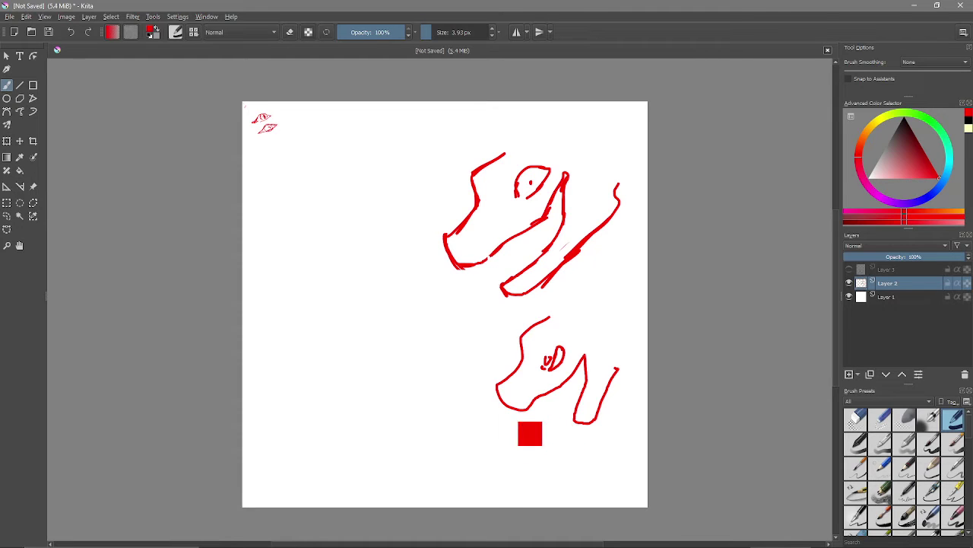
pyautogui.hotkey('ctrl', 'z')
pyautogui.hotkey('ctrl', 'z')
pyautogui.hotkey('ctrl', 'z')
pyautogui.hotkey('ctrl', 'z')
pyautogui.hotkey('ctrl', 'z')
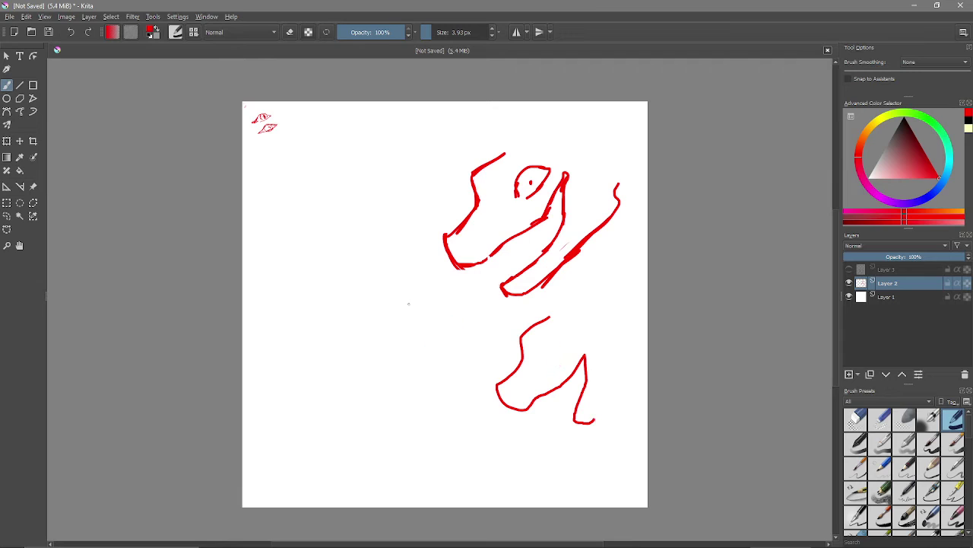
pyautogui.hotkey('ctrl', 'z')
pyautogui.hotkey('ctrl', 'z')
pyautogui.hotkey('ctrl', 'z')
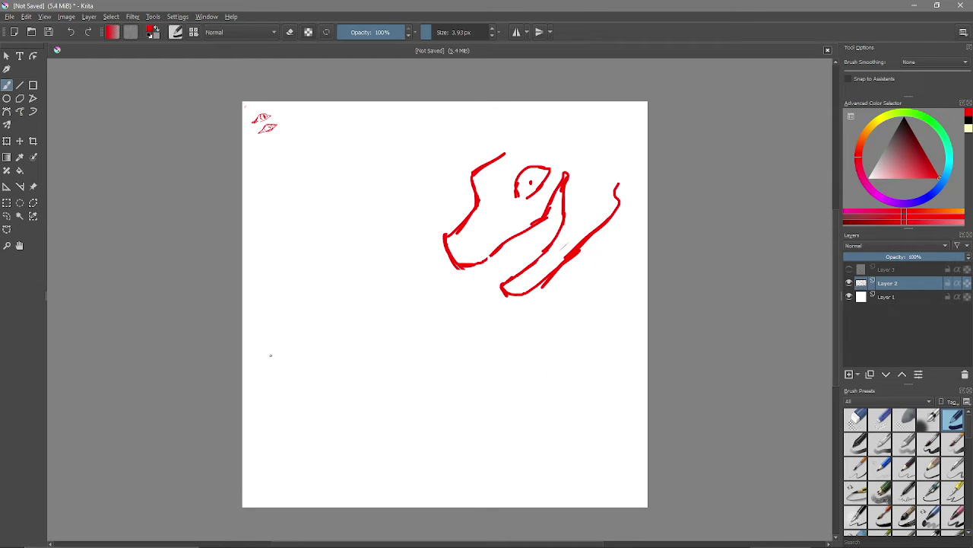
# Step: Handwrite the heading "NOTICE:" in large red capitals below the dragon head
pyautogui.moveTo(270, 355)
pyautogui.mouseDown()
pyautogui.moveTo(298, 279)
pyautogui.moveTo(310, 292)
pyautogui.moveTo(323, 288)
pyautogui.mouseUp()
pyautogui.moveTo(334, 292)
pyautogui.mouseDown()
pyautogui.moveTo(362, 275)
pyautogui.moveTo(369, 327)
pyautogui.mouseUp()
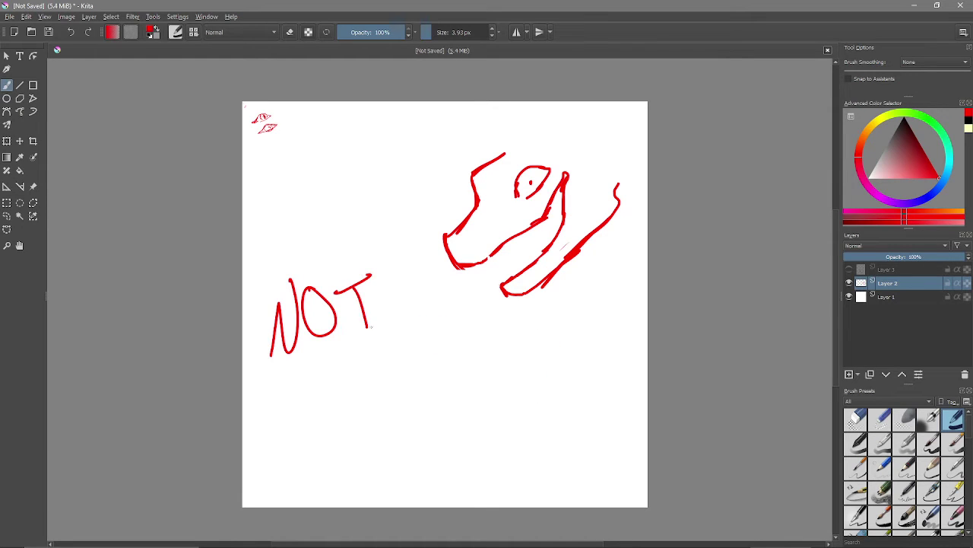
pyautogui.moveTo(381, 285); pyautogui.dragTo(406, 275)
pyautogui.moveTo(395, 282)
pyautogui.mouseDown()
pyautogui.moveTo(397, 322)
pyautogui.moveTo(417, 313)
pyautogui.mouseUp()
pyautogui.moveTo(445, 270)
pyautogui.mouseDown()
pyautogui.moveTo(441, 312)
pyautogui.moveTo(455, 325)
pyautogui.mouseUp()
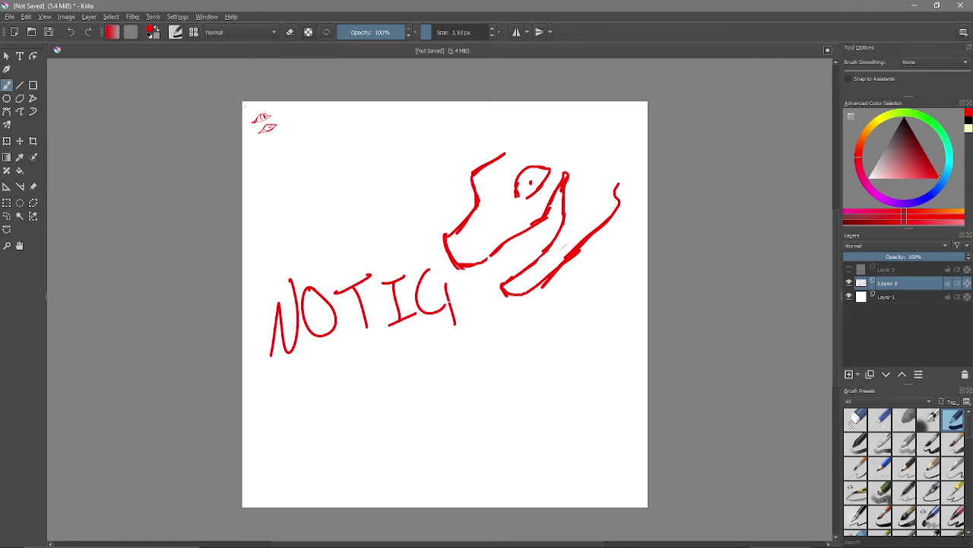
pyautogui.moveTo(449, 287); pyautogui.dragTo(469, 274)
pyautogui.moveTo(454, 313)
pyautogui.mouseDown()
pyautogui.moveTo(473, 302)
pyautogui.moveTo(481, 322)
pyautogui.mouseUp()
pyautogui.click(485, 281)
# Step: Handwrite "eyes and eyebrows" in red below the "NOTICE:" heading
pyautogui.moveTo(304, 394)
pyautogui.mouseDown()
pyautogui.moveTo(327, 410)
pyautogui.moveTo(343, 398)
pyautogui.mouseUp()
pyautogui.moveTo(362, 372)
pyautogui.mouseDown()
pyautogui.moveTo(351, 410)
pyautogui.moveTo(359, 416)
pyautogui.mouseUp()
pyautogui.moveTo(367, 383)
pyautogui.mouseDown()
pyautogui.moveTo(378, 377)
pyautogui.moveTo(377, 397)
pyautogui.mouseUp()
pyautogui.moveTo(393, 362); pyautogui.dragTo(386, 390)
pyautogui.moveTo(451, 363); pyautogui.dragTo(456, 379)
pyautogui.moveTo(460, 378)
pyautogui.mouseDown()
pyautogui.moveTo(469, 362)
pyautogui.moveTo(473, 376)
pyautogui.mouseUp()
pyautogui.moveTo(488, 359); pyautogui.dragTo(487, 374)
pyautogui.moveTo(485, 335)
pyautogui.mouseDown()
pyautogui.moveTo(538, 349)
pyautogui.moveTo(554, 362)
pyautogui.moveTo(542, 387)
pyautogui.mouseUp()
pyautogui.moveTo(563, 360)
pyautogui.mouseDown()
pyautogui.moveTo(570, 350)
pyautogui.moveTo(576, 371)
pyautogui.mouseUp()
pyautogui.moveTo(580, 324)
pyautogui.mouseDown()
pyautogui.moveTo(590, 359)
pyautogui.moveTo(603, 344)
pyautogui.moveTo(610, 359)
pyautogui.moveTo(614, 344)
pyautogui.moveTo(637, 363)
pyautogui.mouseUp()
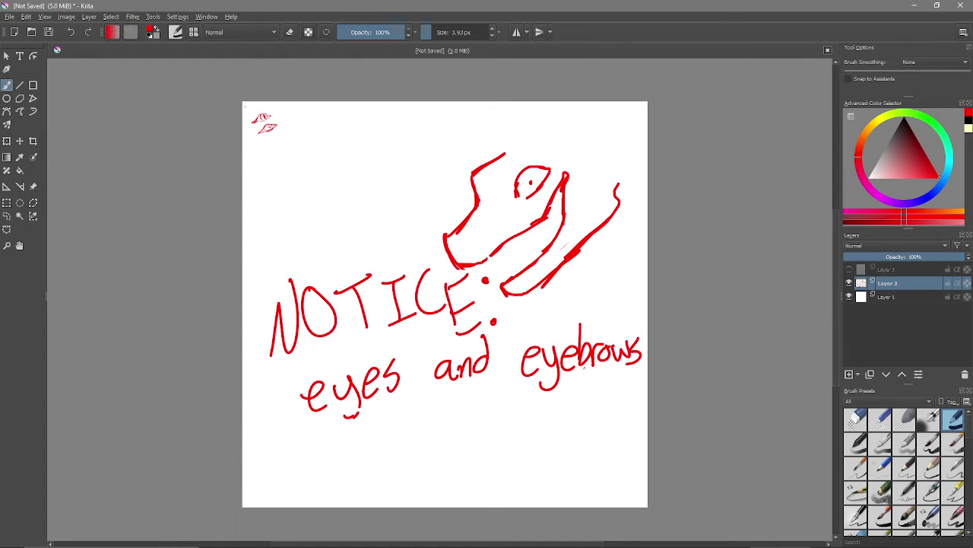
# Step: Continue the handwritten note with "are probably most important," wrapping the last word onto the following line
pyautogui.moveTo(346, 425); pyautogui.dragTo(368, 422)
pyautogui.moveTo(309, 433); pyautogui.dragTo(310, 454)
pyautogui.moveTo(313, 453)
pyautogui.mouseDown()
pyautogui.moveTo(323, 433)
pyautogui.moveTo(338, 430)
pyautogui.mouseUp()
pyautogui.moveTo(339, 435)
pyautogui.mouseDown()
pyautogui.moveTo(354, 421)
pyautogui.moveTo(358, 449)
pyautogui.moveTo(391, 452)
pyautogui.mouseUp()
pyautogui.moveTo(389, 424)
pyautogui.mouseDown()
pyautogui.moveTo(400, 430)
pyautogui.moveTo(411, 420)
pyautogui.mouseUp()
pyautogui.moveTo(420, 423)
pyautogui.mouseDown()
pyautogui.moveTo(426, 435)
pyautogui.moveTo(455, 415)
pyautogui.moveTo(459, 430)
pyautogui.mouseUp()
pyautogui.moveTo(462, 397)
pyautogui.mouseDown()
pyautogui.moveTo(466, 423)
pyautogui.moveTo(473, 411)
pyautogui.mouseUp()
pyautogui.moveTo(478, 385)
pyautogui.mouseDown()
pyautogui.moveTo(482, 421)
pyautogui.moveTo(491, 416)
pyautogui.mouseUp()
pyautogui.moveTo(502, 400)
pyautogui.mouseDown()
pyautogui.moveTo(499, 429)
pyautogui.moveTo(485, 432)
pyautogui.moveTo(531, 401)
pyautogui.moveTo(541, 415)
pyautogui.mouseUp()
pyautogui.moveTo(551, 401)
pyautogui.mouseDown()
pyautogui.moveTo(557, 414)
pyautogui.moveTo(578, 410)
pyautogui.mouseUp()
pyautogui.moveTo(569, 402)
pyautogui.mouseDown()
pyautogui.moveTo(589, 394)
pyautogui.moveTo(621, 405)
pyautogui.moveTo(643, 393)
pyautogui.mouseUp()
pyautogui.moveTo(645, 382)
pyautogui.mouseDown()
pyautogui.moveTo(646, 403)
pyautogui.moveTo(650, 391)
pyautogui.mouseUp()
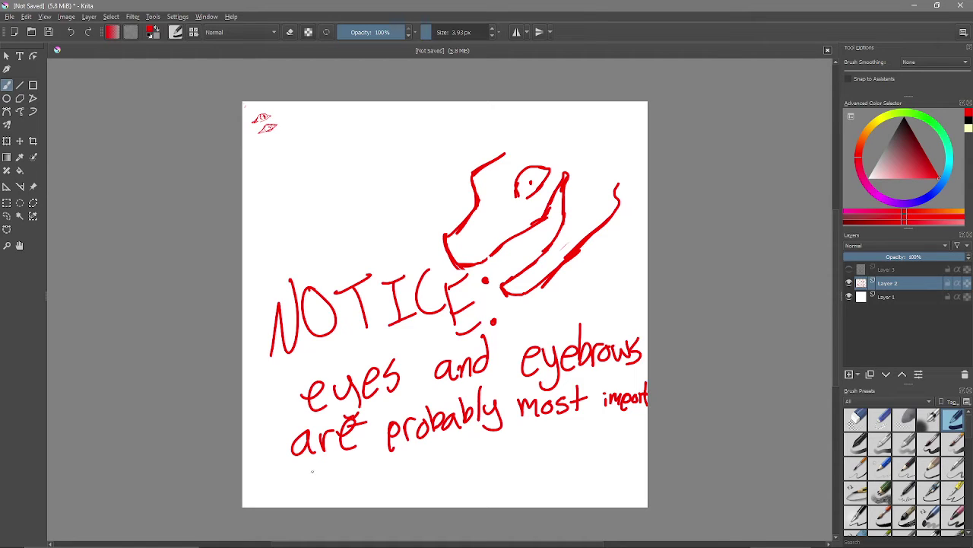
pyautogui.moveTo(312, 473)
pyautogui.mouseDown()
pyautogui.moveTo(314, 484)
pyautogui.moveTo(328, 482)
pyautogui.mouseUp()
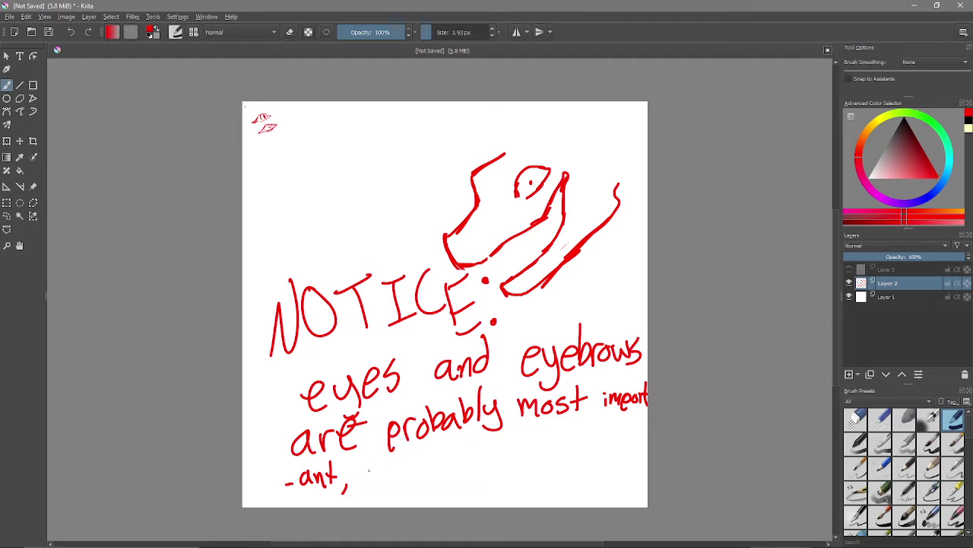
# Step: Continue the handwritten note with "but dragons may not"
pyautogui.moveTo(368, 458)
pyautogui.mouseDown()
pyautogui.moveTo(371, 482)
pyautogui.moveTo(397, 482)
pyautogui.mouseUp()
pyautogui.moveTo(401, 461)
pyautogui.mouseDown()
pyautogui.moveTo(401, 480)
pyautogui.moveTo(422, 479)
pyautogui.mouseUp()
pyautogui.moveTo(429, 465)
pyautogui.mouseDown()
pyautogui.moveTo(431, 476)
pyautogui.moveTo(441, 463)
pyautogui.mouseUp()
pyautogui.moveTo(450, 462); pyautogui.dragTo(458, 475)
pyautogui.moveTo(470, 455)
pyautogui.mouseDown()
pyautogui.moveTo(464, 476)
pyautogui.moveTo(480, 464)
pyautogui.mouseUp()
pyautogui.moveTo(492, 454); pyautogui.dragTo(506, 461)
pyautogui.moveTo(514, 440)
pyautogui.mouseDown()
pyautogui.moveTo(512, 461)
pyautogui.moveTo(537, 454)
pyautogui.mouseUp()
pyautogui.moveTo(538, 446); pyautogui.dragTo(554, 451)
pyautogui.moveTo(565, 437)
pyautogui.mouseDown()
pyautogui.moveTo(560, 447)
pyautogui.moveTo(570, 446)
pyautogui.mouseUp()
pyautogui.moveTo(573, 432)
pyautogui.mouseDown()
pyautogui.moveTo(573, 455)
pyautogui.moveTo(610, 439)
pyautogui.mouseUp()
pyautogui.moveTo(619, 428); pyautogui.dragTo(629, 434)
pyautogui.moveTo(622, 425); pyautogui.dragTo(638, 419)
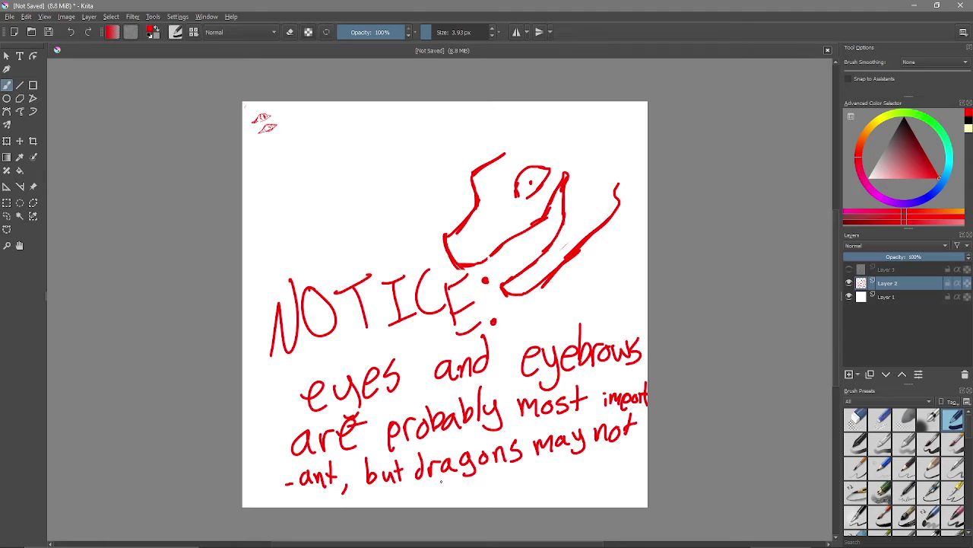
# Step: Finish the handwritten note with "have eyebrows..." along the lower edge of the canvas
pyautogui.moveTo(441, 481)
pyautogui.mouseDown()
pyautogui.moveTo(457, 503)
pyautogui.moveTo(490, 490)
pyautogui.moveTo(503, 499)
pyautogui.moveTo(527, 477)
pyautogui.moveTo(518, 494)
pyautogui.mouseUp()
pyautogui.moveTo(530, 480); pyautogui.dragTo(537, 499)
pyautogui.moveTo(551, 482)
pyautogui.mouseDown()
pyautogui.moveTo(560, 478)
pyautogui.moveTo(552, 491)
pyautogui.mouseUp()
pyautogui.moveTo(564, 464)
pyautogui.mouseDown()
pyautogui.moveTo(563, 484)
pyautogui.moveTo(584, 468)
pyautogui.mouseUp()
pyautogui.moveTo(587, 470); pyautogui.dragTo(611, 470)
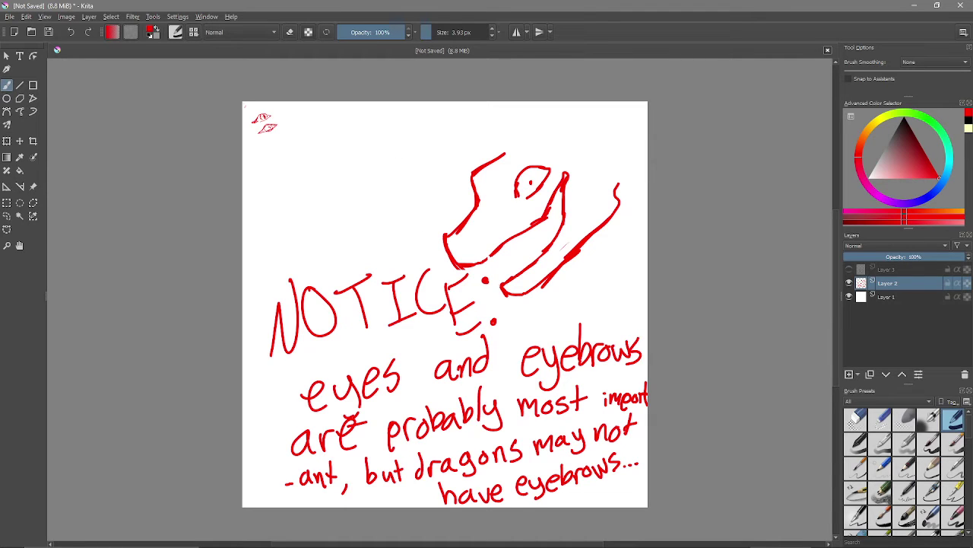
# Step: Erase everything on Layer 2 with a 225.89 px eraser and switch back to painting
pyautogui.click(466, 32)
pyautogui.press('e')
pyautogui.moveTo(370, 163)
pyautogui.mouseDown()
pyautogui.moveTo(533, 195)
pyautogui.moveTo(218, 315)
pyautogui.moveTo(156, 179)
pyautogui.moveTo(321, 352)
pyautogui.moveTo(670, 369)
pyautogui.mouseUp()
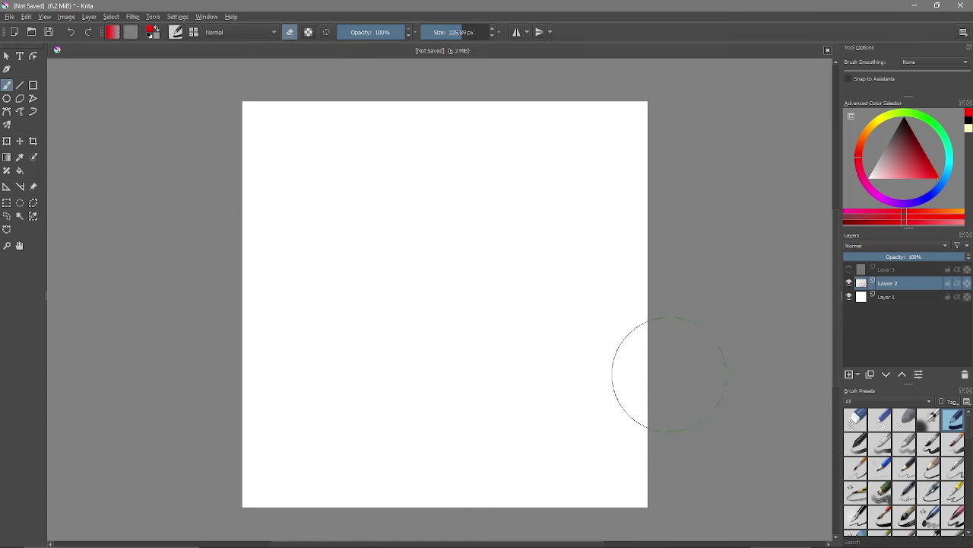
pyautogui.press('e')
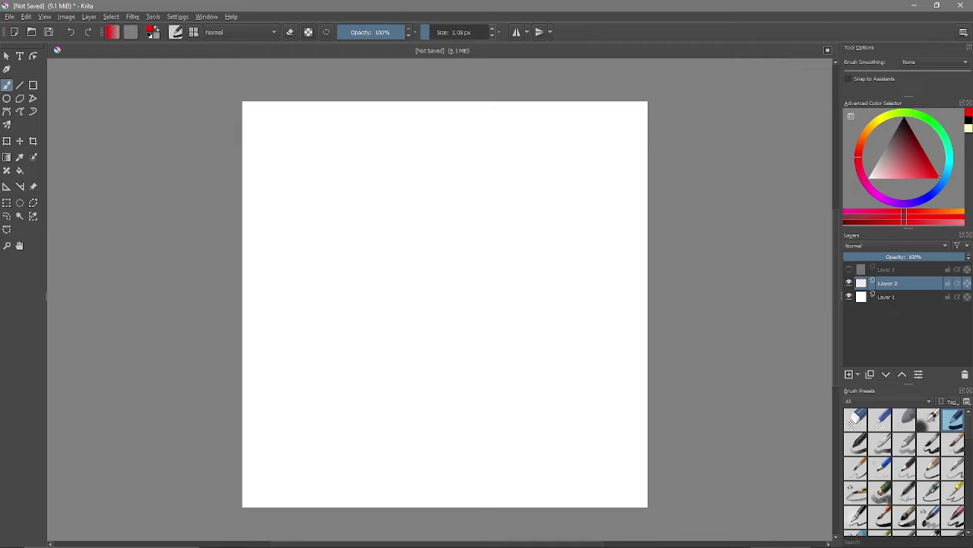
# Step: Set the brush size to 4.52 px and sketch a large open-mouthed dragon head with a slit-pupil eye and jagged cheek lines behind it
pyautogui.moveTo(426, 32); pyautogui.dragTo(431, 32)
pyautogui.moveTo(421, 187)
pyautogui.mouseDown()
pyautogui.moveTo(448, 177)
pyautogui.moveTo(387, 239)
pyautogui.moveTo(347, 326)
pyautogui.moveTo(319, 352)
pyautogui.moveTo(341, 369)
pyautogui.moveTo(422, 344)
pyautogui.moveTo(461, 325)
pyautogui.moveTo(490, 292)
pyautogui.moveTo(396, 397)
pyautogui.moveTo(416, 415)
pyautogui.moveTo(567, 312)
pyautogui.moveTo(594, 280)
pyautogui.moveTo(584, 251)
pyautogui.mouseUp()
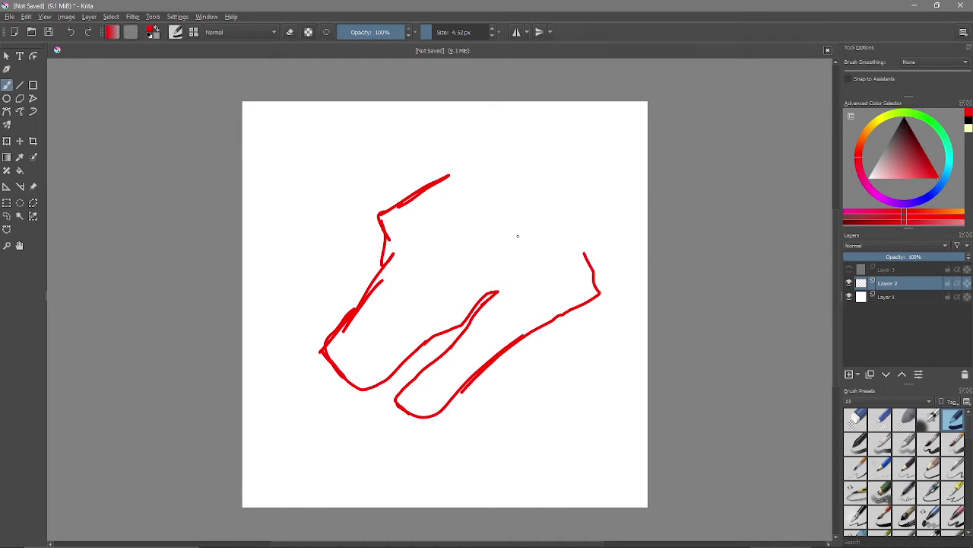
pyautogui.moveTo(458, 268)
pyautogui.mouseDown()
pyautogui.moveTo(461, 232)
pyautogui.moveTo(516, 228)
pyautogui.moveTo(503, 251)
pyautogui.moveTo(470, 270)
pyautogui.moveTo(509, 255)
pyautogui.moveTo(555, 332)
pyautogui.moveTo(571, 334)
pyautogui.moveTo(561, 283)
pyautogui.moveTo(541, 256)
pyautogui.mouseUp()
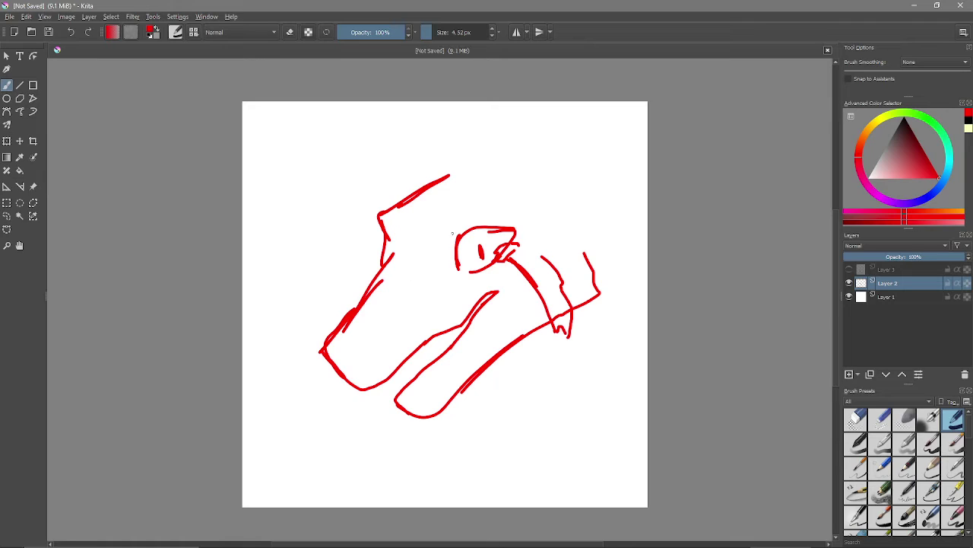
# Step: Draw curved brow lines in front of the eye, undoing stray attempts, and thicken the corner of the mouth
pyautogui.moveTo(454, 231)
pyautogui.mouseDown()
pyautogui.moveTo(435, 237)
pyautogui.moveTo(454, 237)
pyautogui.mouseUp()
pyautogui.hotkey('ctrl', 'z')
pyautogui.moveTo(481, 295)
pyautogui.mouseDown()
pyautogui.moveTo(491, 281)
pyautogui.moveTo(497, 289)
pyautogui.mouseUp()
pyautogui.moveTo(442, 235); pyautogui.dragTo(449, 228)
pyautogui.hotkey('ctrl', 'z')
pyautogui.moveTo(451, 229); pyautogui.dragTo(454, 231)
pyautogui.hotkey('ctrl', 'z')
pyautogui.moveTo(429, 253)
pyautogui.mouseDown()
pyautogui.moveTo(468, 215)
pyautogui.moveTo(430, 245)
pyautogui.mouseUp()
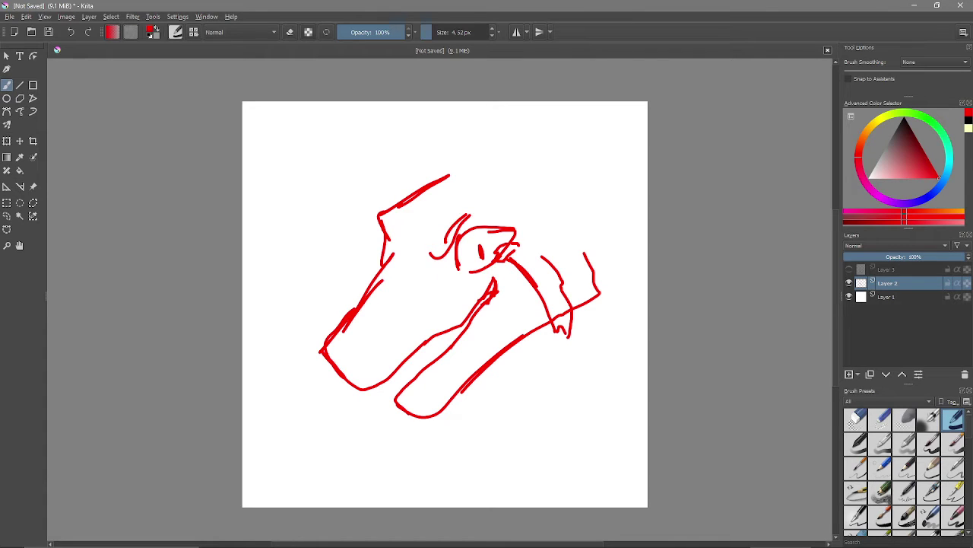
# Step: Undo the large dragon head sketch and the preceding strokes until the canvas is blank
pyautogui.hotkey('ctrl', 'z')
pyautogui.hotkey('ctrl', 'z')
pyautogui.hotkey('ctrl', 'z')
pyautogui.hotkey('ctrl', 'z')
pyautogui.hotkey('ctrl', 'z')
pyautogui.hotkey('ctrl', 'z')
pyautogui.hotkey('ctrl', 'z')
pyautogui.hotkey('ctrl', 'z')
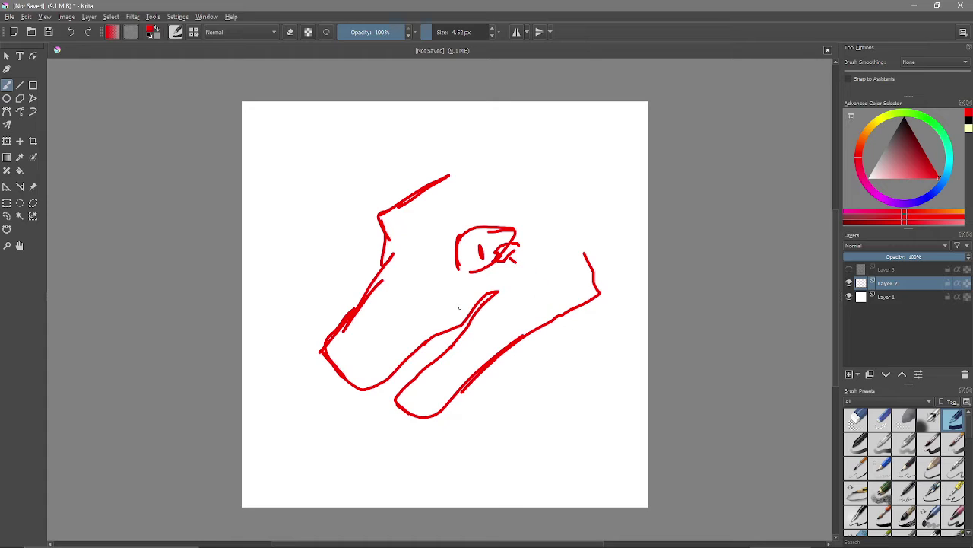
pyautogui.hotkey('ctrl', 'z')
pyautogui.hotkey('ctrl', 'z')
pyautogui.hotkey('ctrl', 'z')
pyautogui.hotkey('ctrl', 'z')
pyautogui.hotkey('ctrl', 'z')
pyautogui.hotkey('ctrl', 'z')
pyautogui.hotkey('ctrl', 'z')
pyautogui.hotkey('ctrl', 'z')
pyautogui.hotkey('ctrl', 'z')
pyautogui.hotkey('ctrl', 'z')
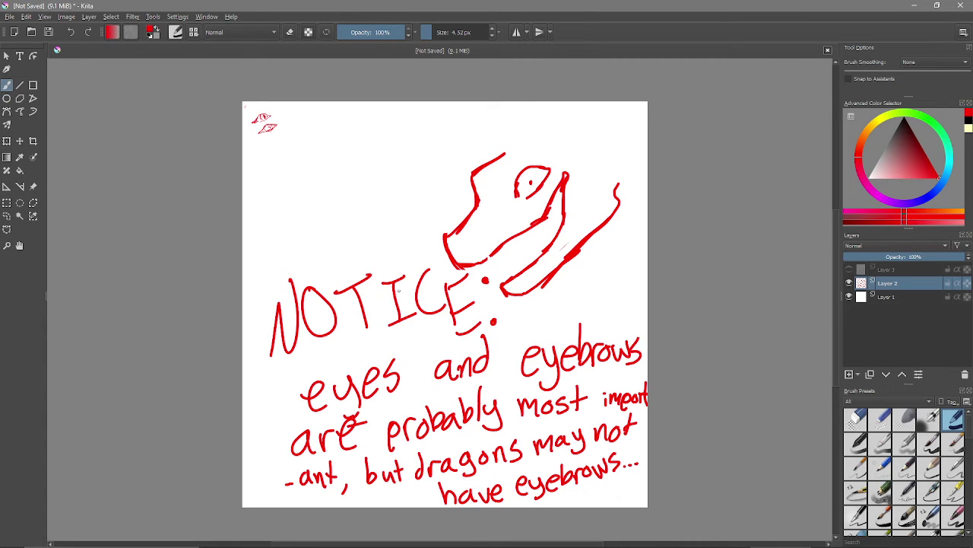
pyautogui.hotkey('ctrl', 'z')
pyautogui.hotkey('ctrl', 'z')
pyautogui.hotkey('ctrl', 'z')
pyautogui.hotkey('ctrl', 'z')
pyautogui.hotkey('ctrl', 'z')
pyautogui.hotkey('ctrl', 'z')
pyautogui.hotkey('ctrl', 'z')
pyautogui.hotkey('ctrl', 'z')
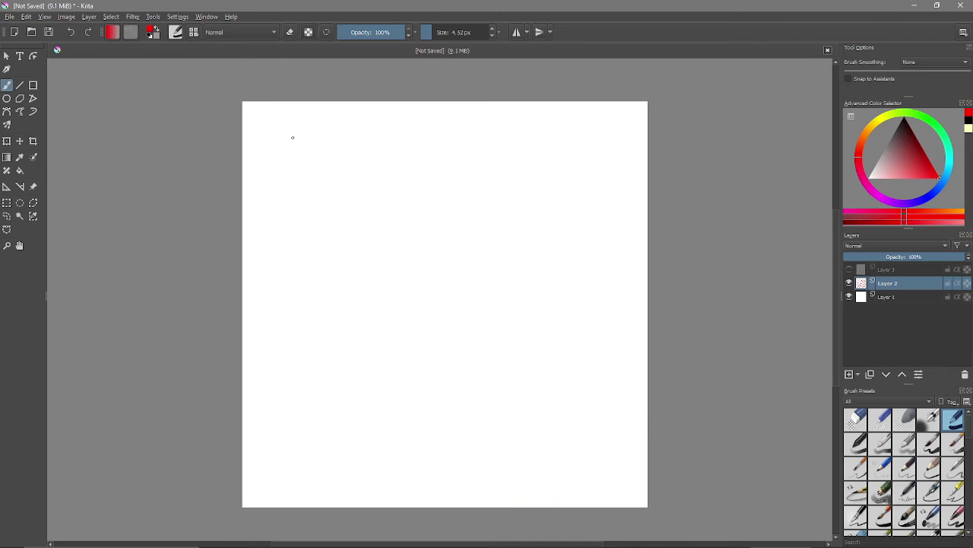
# Step: Handwrite "small details" in red across the upper part of the canvas
pyautogui.moveTo(305, 166); pyautogui.dragTo(291, 196)
pyautogui.moveTo(313, 175)
pyautogui.mouseDown()
pyautogui.moveTo(313, 193)
pyautogui.moveTo(368, 172)
pyautogui.mouseUp()
pyautogui.moveTo(368, 169); pyautogui.dragTo(445, 161)
pyautogui.moveTo(455, 127)
pyautogui.mouseDown()
pyautogui.moveTo(458, 162)
pyautogui.moveTo(467, 146)
pyautogui.mouseUp()
pyautogui.moveTo(476, 141); pyautogui.dragTo(483, 157)
pyautogui.moveTo(488, 147); pyautogui.dragTo(490, 159)
pyautogui.moveTo(487, 133); pyautogui.dragTo(513, 156)
# Step: Continue the handwritten note with "change everything" and closing punctuation on a second line
pyautogui.moveTo(356, 219); pyautogui.dragTo(346, 237)
pyautogui.moveTo(359, 201)
pyautogui.mouseDown()
pyautogui.moveTo(356, 232)
pyautogui.moveTo(413, 220)
pyautogui.mouseUp()
pyautogui.moveTo(428, 199); pyautogui.dragTo(420, 230)
pyautogui.moveTo(436, 206)
pyautogui.mouseDown()
pyautogui.moveTo(453, 215)
pyautogui.moveTo(515, 185)
pyautogui.moveTo(518, 202)
pyautogui.mouseUp()
pyautogui.moveTo(515, 199)
pyautogui.mouseDown()
pyautogui.moveTo(526, 175)
pyautogui.moveTo(542, 207)
pyautogui.mouseUp()
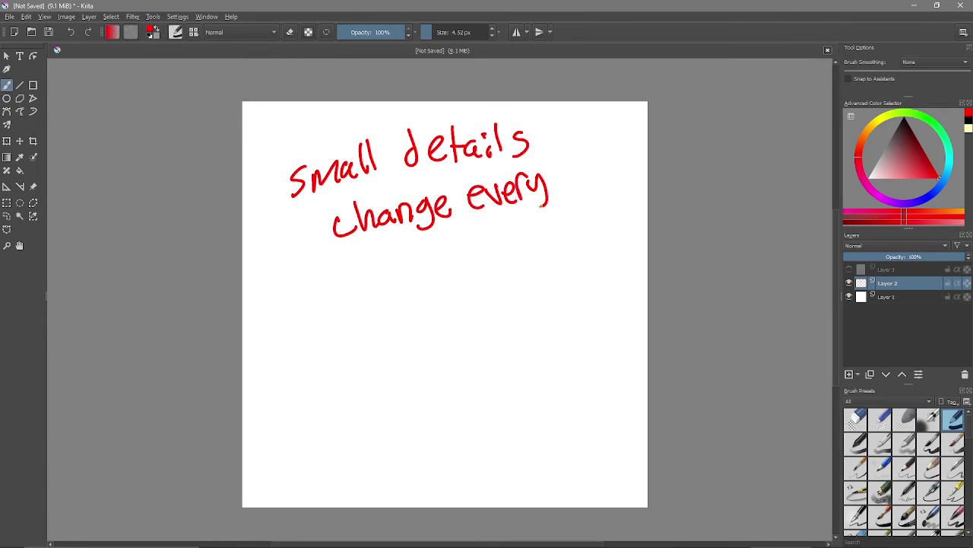
pyautogui.moveTo(556, 159)
pyautogui.mouseDown()
pyautogui.moveTo(558, 185)
pyautogui.moveTo(577, 166)
pyautogui.mouseUp()
pyautogui.moveTo(575, 153); pyautogui.dragTo(577, 186)
pyautogui.moveTo(582, 169); pyautogui.dragTo(601, 176)
pyautogui.moveTo(606, 181)
pyautogui.mouseDown()
pyautogui.moveTo(616, 163)
pyautogui.moveTo(628, 181)
pyautogui.mouseUp()
pyautogui.moveTo(635, 163); pyautogui.dragTo(629, 201)
pyautogui.moveTo(643, 175); pyautogui.dragTo(644, 178)
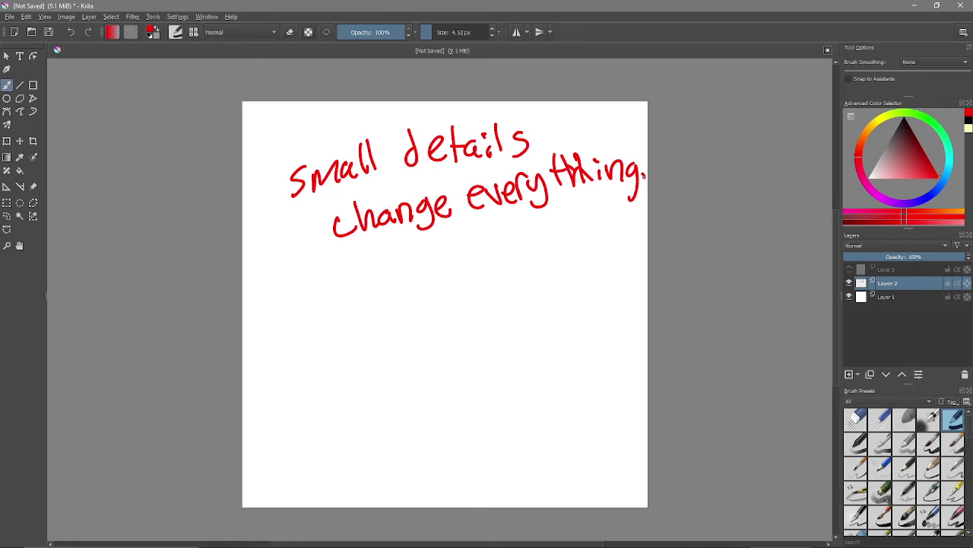
pyautogui.moveTo(642, 140); pyautogui.dragTo(639, 167)
# Step: Erase the handwritten note with an enlarged eraser, return to painting and set the brush size to 0.93 px
pyautogui.moveTo(441, 32); pyautogui.dragTo(473, 32)
pyautogui.press('e')
pyautogui.moveTo(289, 220)
pyautogui.mouseDown()
pyautogui.moveTo(660, 119)
pyautogui.moveTo(641, 169)
pyautogui.moveTo(418, 160)
pyautogui.mouseUp()
pyautogui.press('e')
pyautogui.moveTo(432, 32); pyautogui.dragTo(427, 32)
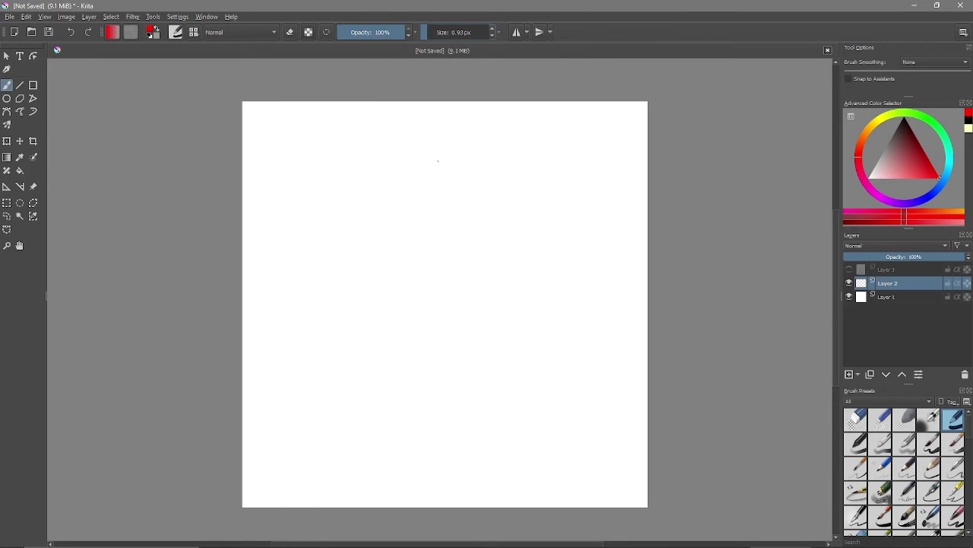
# Step: Handwrite the heading "Mouths!" in large letters across the top of the canvas
pyautogui.moveTo(267, 220)
pyautogui.mouseDown()
pyautogui.moveTo(284, 170)
pyautogui.moveTo(318, 203)
pyautogui.moveTo(358, 156)
pyautogui.moveTo(400, 186)
pyautogui.moveTo(423, 172)
pyautogui.mouseUp()
pyautogui.moveTo(431, 129)
pyautogui.mouseDown()
pyautogui.moveTo(438, 185)
pyautogui.moveTo(454, 155)
pyautogui.mouseUp()
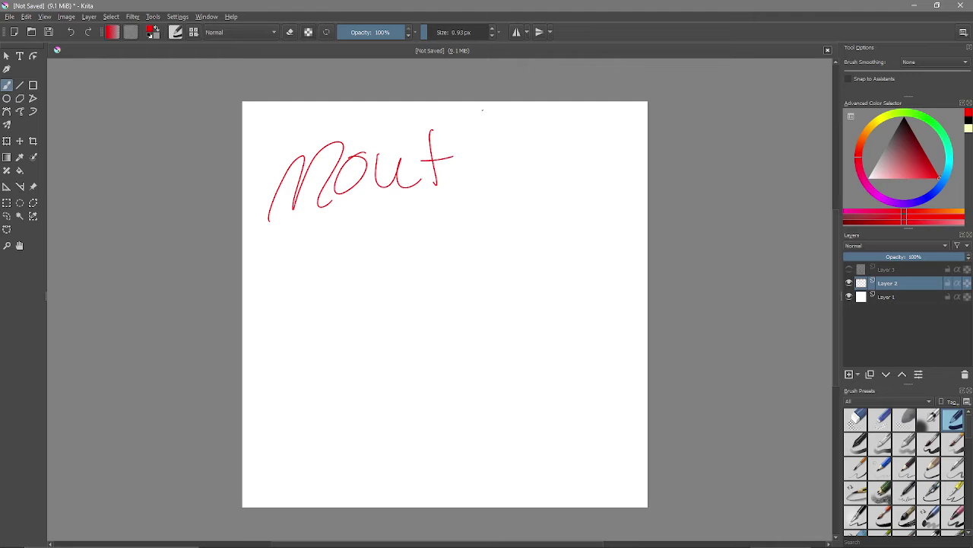
pyautogui.moveTo(481, 110); pyautogui.dragTo(509, 164)
pyautogui.moveTo(554, 123); pyautogui.dragTo(543, 174)
pyautogui.click(572, 170)
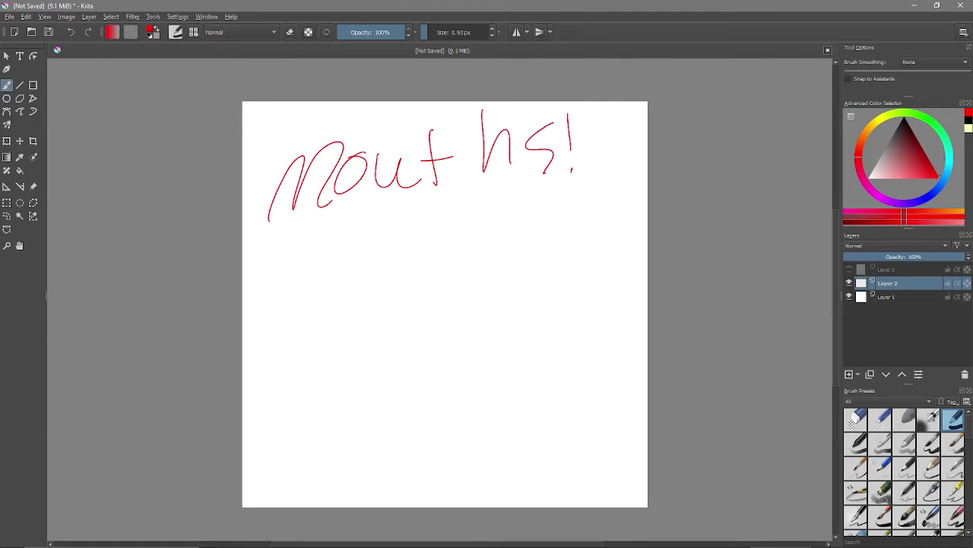
# Step: Undo the handwritten heading stroke by stroke
pyautogui.hotkey('ctrl', 'z')
pyautogui.hotkey('ctrl', 'z')
pyautogui.hotkey('ctrl', 'z')
pyautogui.hotkey('ctrl', 'z')
pyautogui.hotkey('ctrl', 'z')
pyautogui.hotkey('ctrl', 'z')
pyautogui.hotkey('ctrl', 'z')
pyautogui.hotkey('ctrl', 'z')
pyautogui.hotkey('ctrl', 'z')
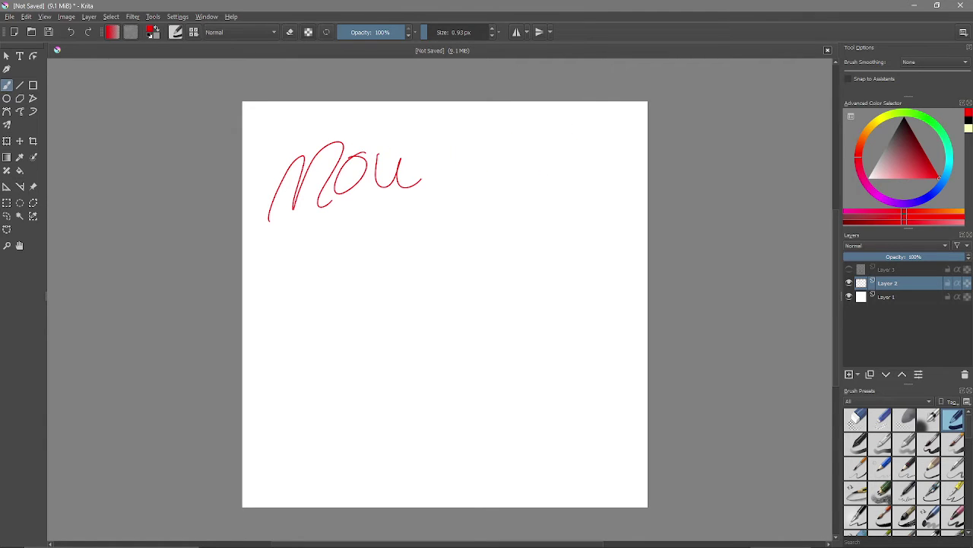
pyautogui.hotkey('ctrl', 'z')
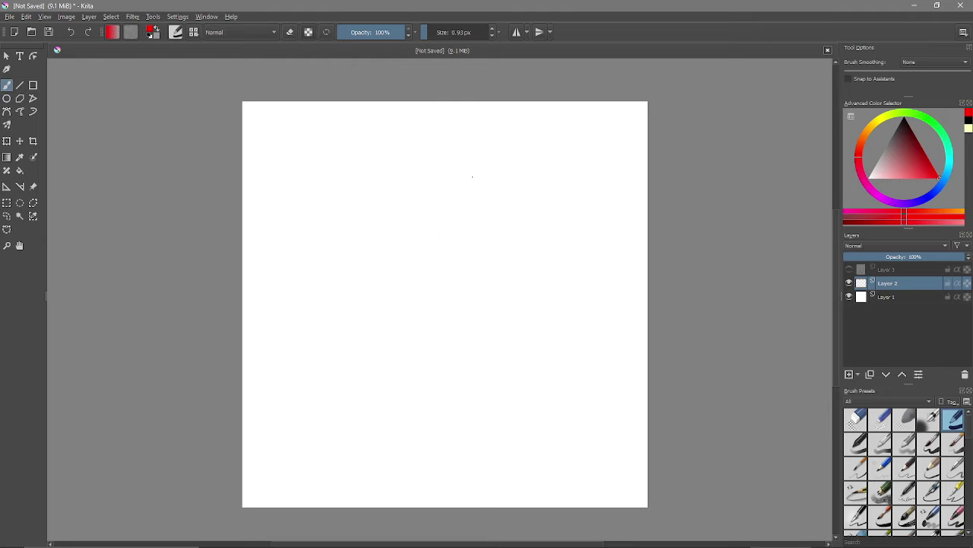
# Step: Sketch the outline of a large dragon head with snout, wide-open mouth and lower jaw filling the canvas
pyautogui.moveTo(498, 107)
pyautogui.mouseDown()
pyautogui.moveTo(478, 114)
pyautogui.moveTo(454, 181)
pyautogui.moveTo(329, 266)
pyautogui.mouseUp()
pyautogui.moveTo(373, 235)
pyautogui.mouseDown()
pyautogui.moveTo(303, 278)
pyautogui.moveTo(327, 339)
pyautogui.moveTo(354, 369)
pyautogui.mouseUp()
pyautogui.moveTo(310, 289)
pyautogui.mouseDown()
pyautogui.moveTo(349, 361)
pyautogui.moveTo(464, 305)
pyautogui.moveTo(581, 211)
pyautogui.moveTo(627, 202)
pyautogui.moveTo(630, 341)
pyautogui.moveTo(589, 410)
pyautogui.moveTo(537, 467)
pyautogui.moveTo(550, 495)
pyautogui.moveTo(647, 417)
pyautogui.mouseUp()
pyautogui.moveTo(600, 461); pyautogui.dragTo(648, 417)
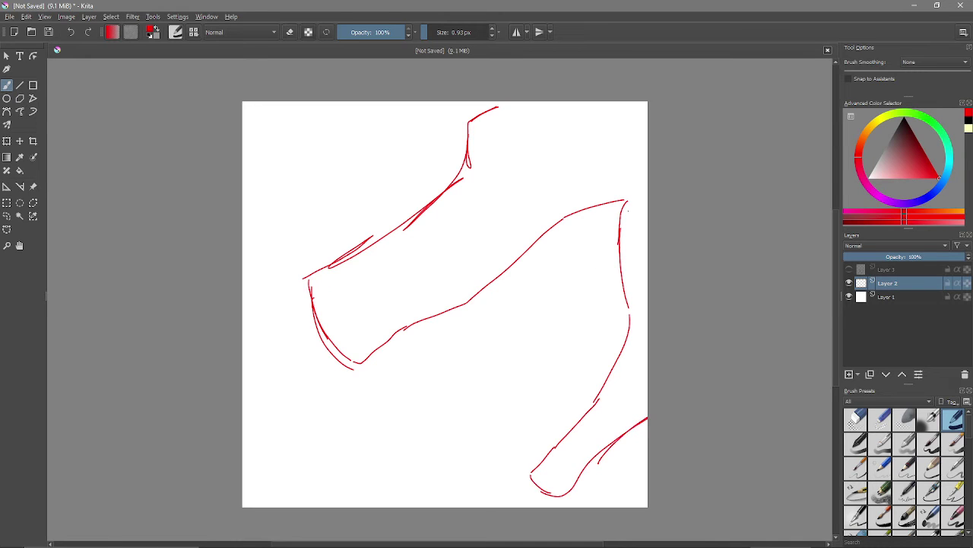
# Step: Draw a curved skin fold at the mouth corner and mark it with a pointer line labelled "stretch skin"
pyautogui.moveTo(567, 219)
pyautogui.mouseDown()
pyautogui.moveTo(612, 230)
pyautogui.moveTo(620, 244)
pyautogui.mouseUp()
pyautogui.moveTo(584, 181); pyautogui.dragTo(607, 212)
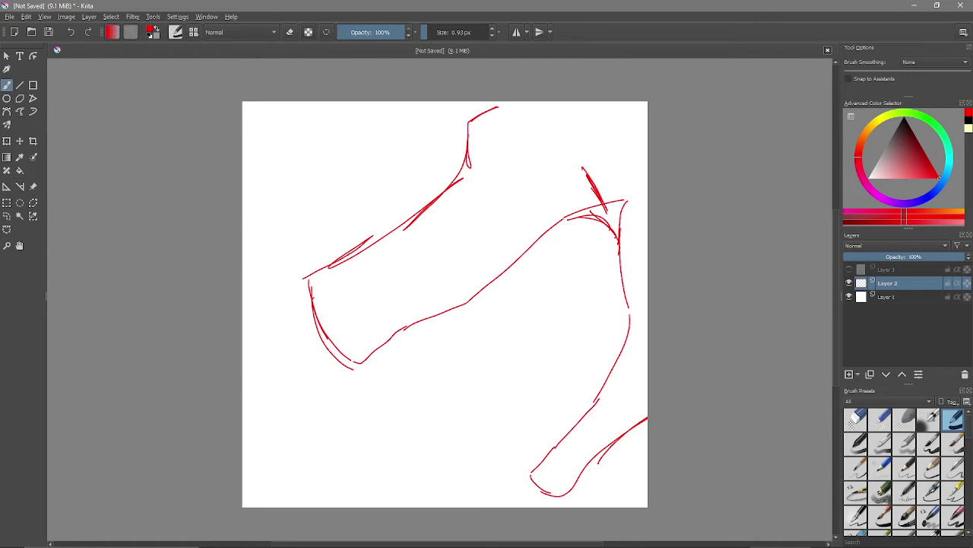
pyautogui.moveTo(541, 140)
pyautogui.mouseDown()
pyautogui.moveTo(530, 156)
pyautogui.moveTo(543, 146)
pyautogui.mouseUp()
pyautogui.moveTo(537, 138); pyautogui.dragTo(552, 131)
pyautogui.moveTo(555, 131); pyautogui.dragTo(578, 117)
pyautogui.moveTo(587, 114); pyautogui.dragTo(585, 117)
pyautogui.moveTo(589, 112); pyautogui.dragTo(600, 116)
pyautogui.moveTo(561, 166)
pyautogui.mouseDown()
pyautogui.moveTo(552, 175)
pyautogui.moveTo(564, 160)
pyautogui.mouseUp()
pyautogui.moveTo(565, 156); pyautogui.dragTo(572, 143)
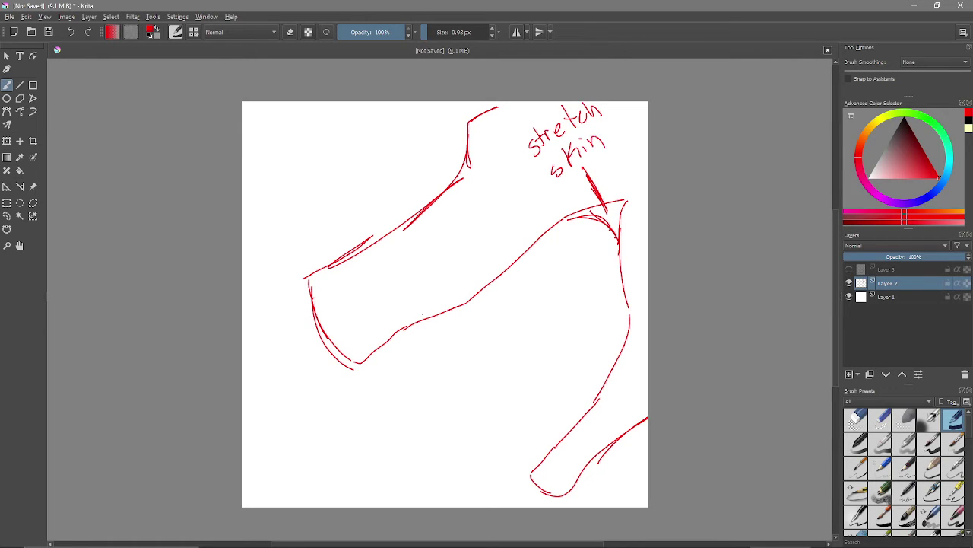
# Step: Label the upper jaw edge "teeth" with a pointer line and add an arrow into the mouth labelled "toungue"
pyautogui.moveTo(429, 263); pyautogui.dragTo(475, 307)
pyautogui.moveTo(394, 247)
pyautogui.mouseDown()
pyautogui.moveTo(390, 266)
pyautogui.moveTo(399, 252)
pyautogui.mouseUp()
pyautogui.moveTo(402, 255); pyautogui.dragTo(420, 244)
pyautogui.moveTo(428, 222); pyautogui.dragTo(435, 236)
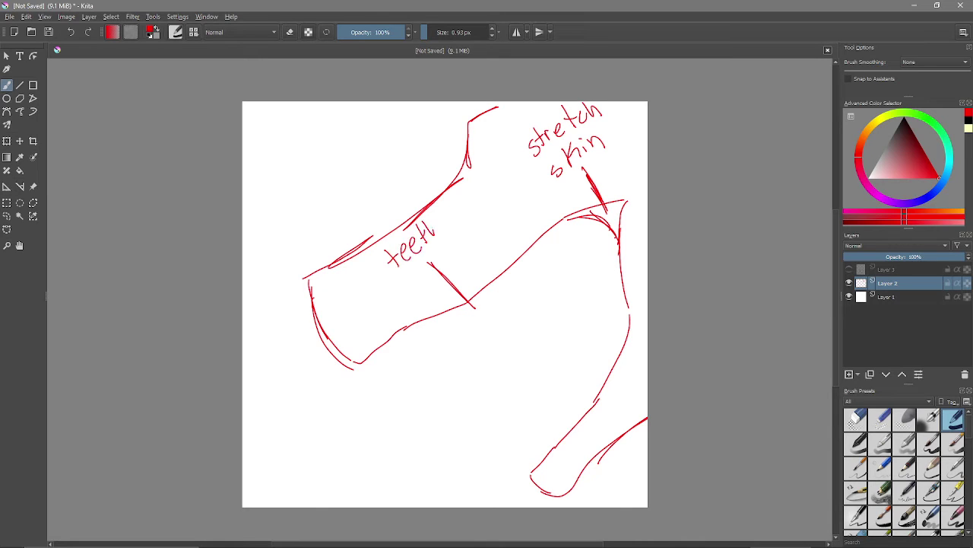
pyautogui.moveTo(379, 481)
pyautogui.mouseDown()
pyautogui.moveTo(502, 385)
pyautogui.moveTo(493, 406)
pyautogui.mouseUp()
pyautogui.moveTo(481, 389); pyautogui.dragTo(500, 385)
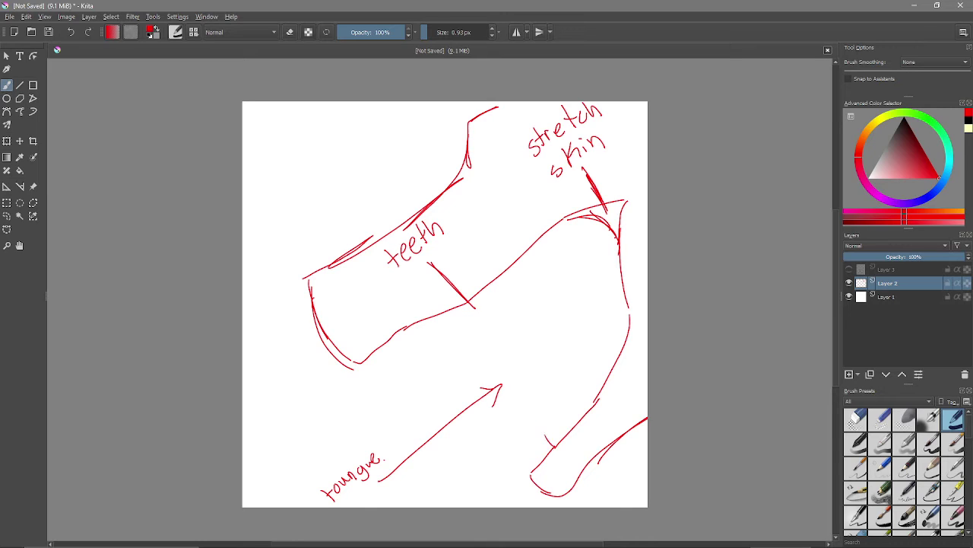
# Step: Draw a row of curved, pointed teeth along the lower jaw, from large front fangs to smaller back teeth
pyautogui.moveTo(552, 446)
pyautogui.mouseDown()
pyautogui.moveTo(529, 405)
pyautogui.moveTo(552, 442)
pyautogui.mouseUp()
pyautogui.moveTo(526, 400); pyautogui.dragTo(584, 405)
pyautogui.moveTo(498, 422)
pyautogui.mouseDown()
pyautogui.moveTo(526, 466)
pyautogui.moveTo(517, 456)
pyautogui.moveTo(528, 434)
pyautogui.moveTo(547, 439)
pyautogui.moveTo(540, 452)
pyautogui.mouseUp()
pyautogui.moveTo(573, 381)
pyautogui.mouseDown()
pyautogui.moveTo(582, 406)
pyautogui.moveTo(606, 362)
pyautogui.moveTo(618, 359)
pyautogui.moveTo(613, 327)
pyautogui.moveTo(633, 321)
pyautogui.moveTo(625, 289)
pyautogui.mouseUp()
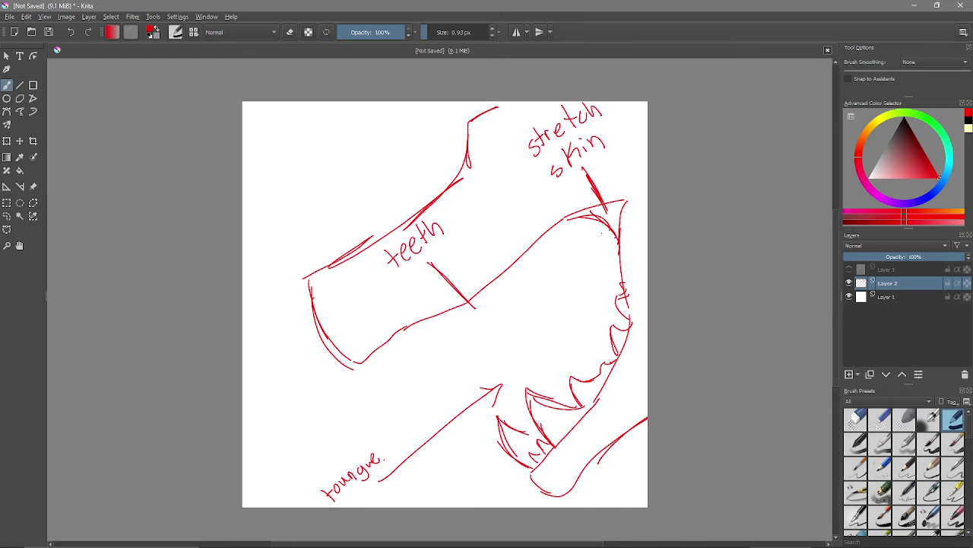
# Step: Draw the curved tongue from the mouth corner and add an inner gum line and small extra teeth on the lower jaw
pyautogui.moveTo(601, 219)
pyautogui.mouseDown()
pyautogui.moveTo(580, 280)
pyautogui.moveTo(583, 318)
pyautogui.moveTo(543, 373)
pyautogui.moveTo(496, 375)
pyautogui.moveTo(563, 375)
pyautogui.mouseUp()
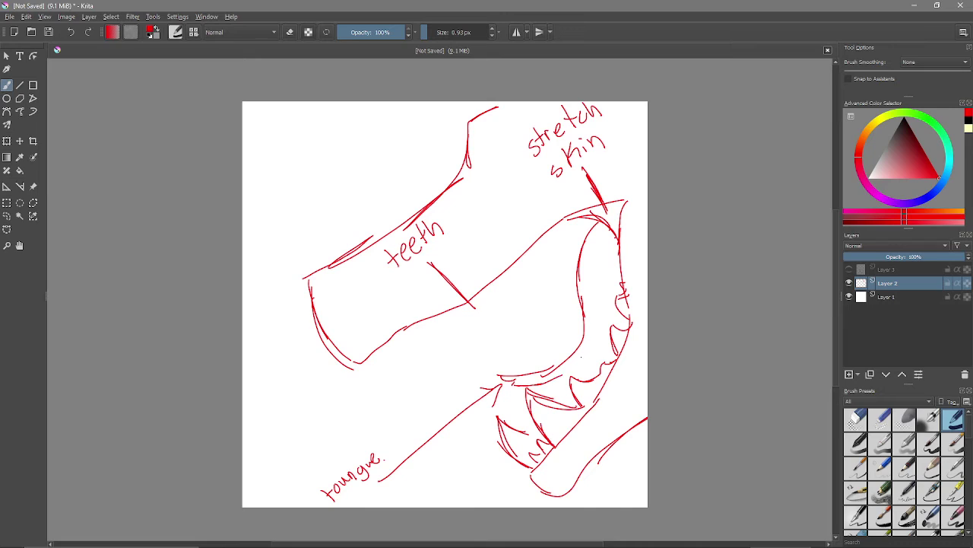
pyautogui.moveTo(619, 268)
pyautogui.mouseDown()
pyautogui.moveTo(602, 347)
pyautogui.moveTo(578, 368)
pyautogui.mouseUp()
pyautogui.moveTo(614, 323)
pyautogui.mouseDown()
pyautogui.moveTo(589, 359)
pyautogui.moveTo(603, 335)
pyautogui.mouseUp()
pyautogui.moveTo(567, 390)
pyautogui.mouseDown()
pyautogui.moveTo(555, 406)
pyautogui.moveTo(570, 389)
pyautogui.mouseUp()
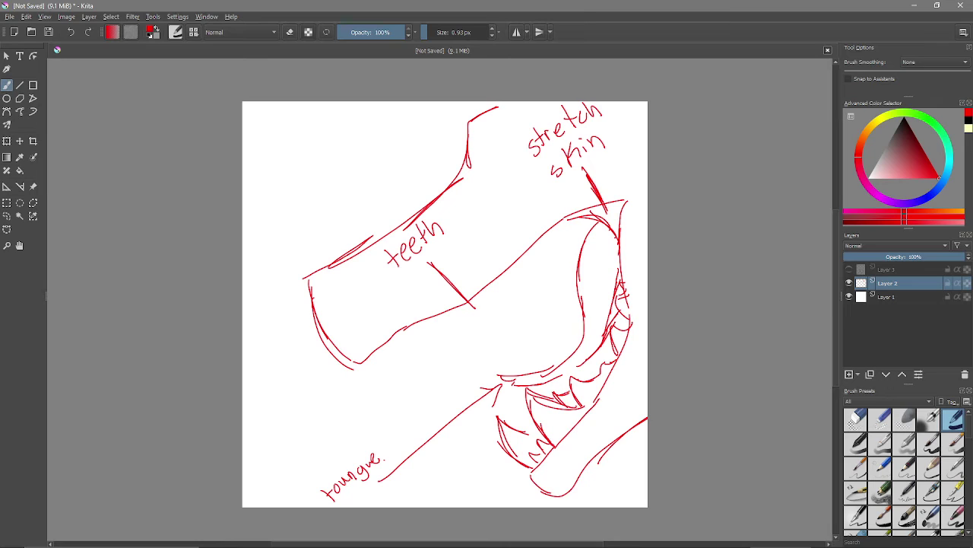
pyautogui.moveTo(613, 355); pyautogui.dragTo(602, 356)
# Step: Draw large curved fangs at the front of the upper jaw and smaller teeth back towards the mouth corner
pyautogui.moveTo(410, 325); pyautogui.dragTo(491, 335)
pyautogui.moveTo(473, 324); pyautogui.dragTo(476, 328)
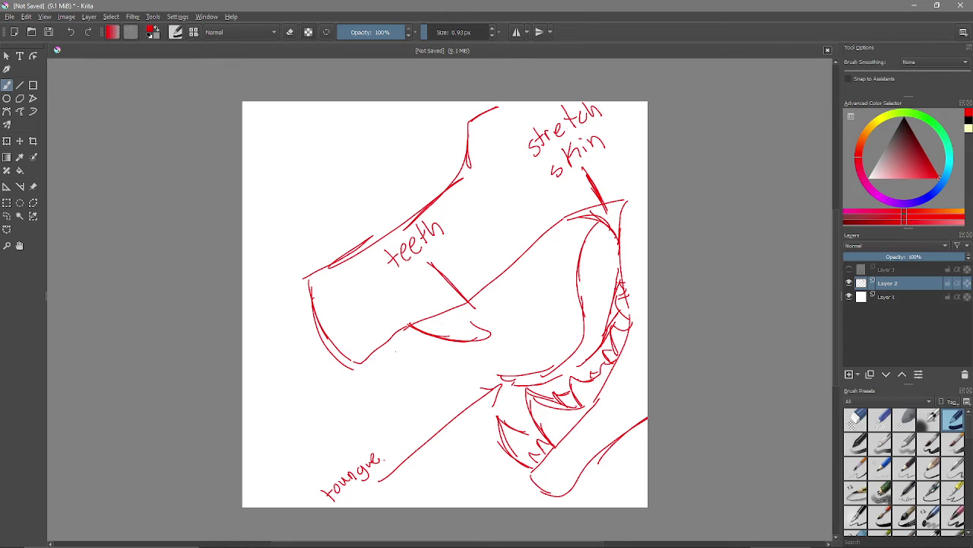
pyautogui.moveTo(411, 339)
pyautogui.mouseDown()
pyautogui.moveTo(392, 343)
pyautogui.moveTo(424, 332)
pyautogui.mouseUp()
pyautogui.moveTo(378, 357)
pyautogui.mouseDown()
pyautogui.moveTo(402, 342)
pyautogui.moveTo(407, 368)
pyautogui.moveTo(430, 364)
pyautogui.moveTo(420, 355)
pyautogui.moveTo(430, 362)
pyautogui.mouseUp()
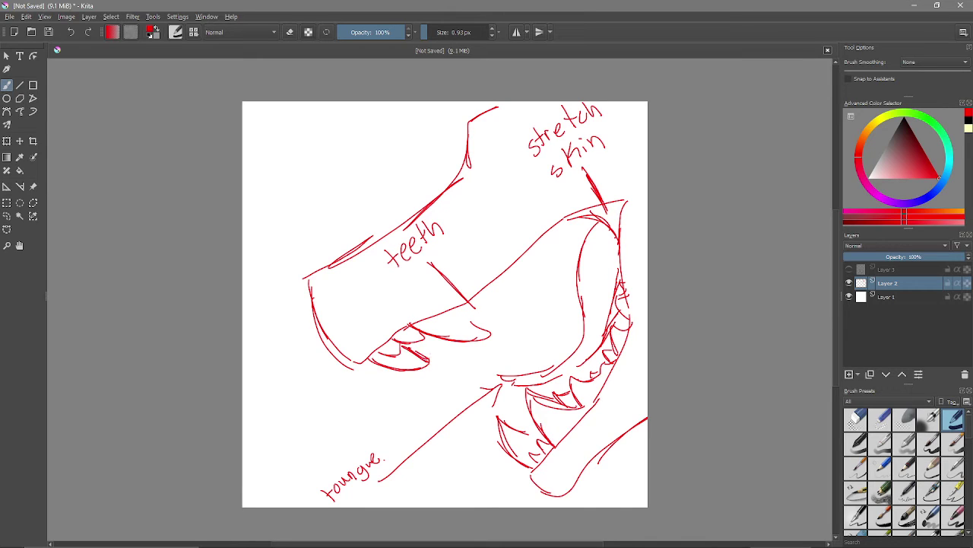
pyautogui.moveTo(459, 312)
pyautogui.mouseDown()
pyautogui.moveTo(488, 307)
pyautogui.moveTo(491, 289)
pyautogui.moveTo(578, 219)
pyautogui.mouseUp()
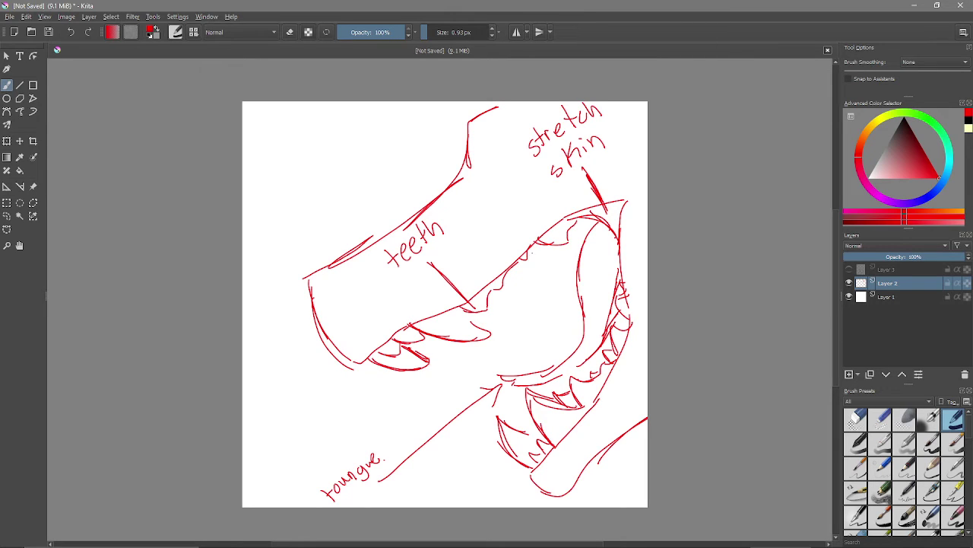
pyautogui.moveTo(529, 252); pyautogui.dragTo(553, 249)
pyautogui.moveTo(496, 287); pyautogui.dragTo(499, 297)
pyautogui.moveTo(527, 252); pyautogui.dragTo(543, 257)
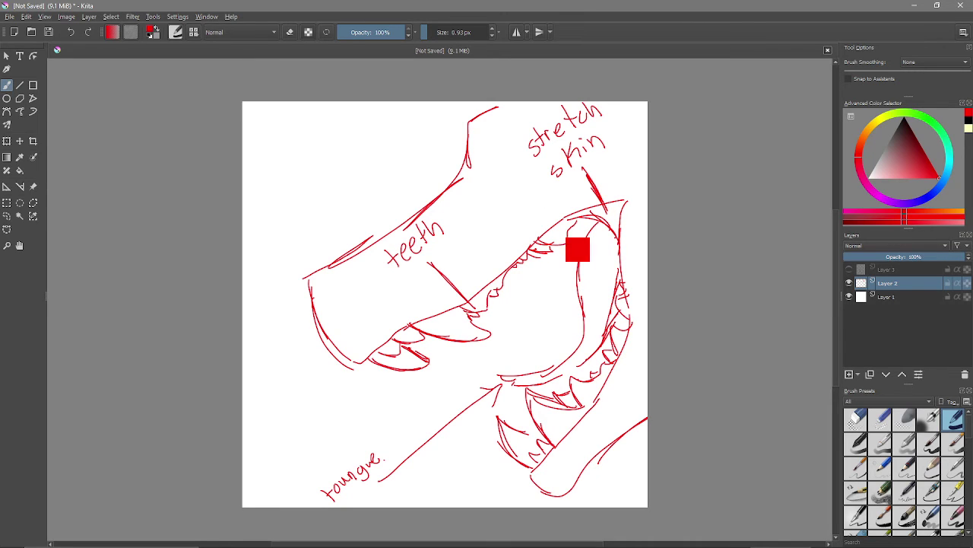
# Step: Sample the drawing colour, then add short strokes at the stretched skin and a second contour line along the tongue
pyautogui.keyDown('ctrl'); pyautogui.click(566, 261); pyautogui.keyUp('ctrl')
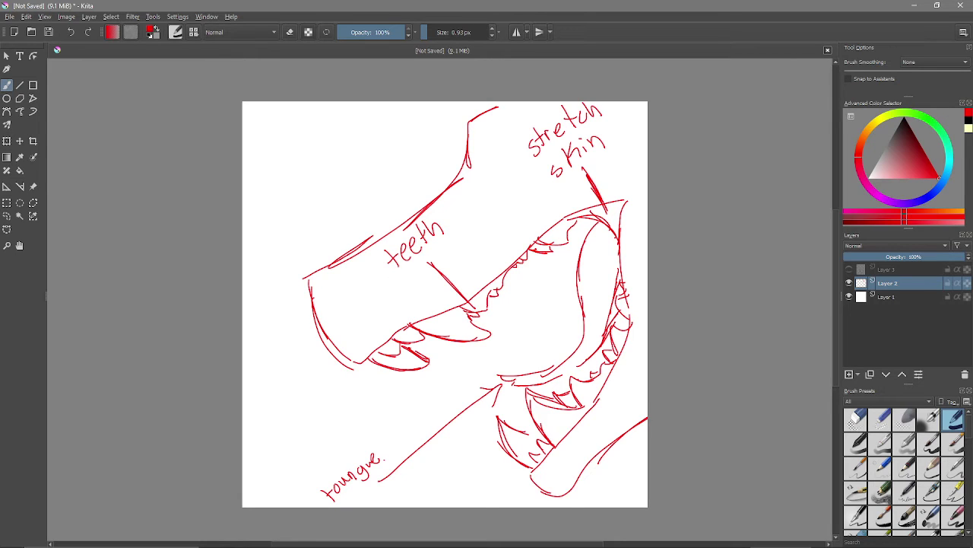
pyautogui.moveTo(593, 214); pyautogui.dragTo(617, 204)
pyautogui.moveTo(604, 226)
pyautogui.mouseDown()
pyautogui.moveTo(585, 278)
pyautogui.moveTo(589, 341)
pyautogui.moveTo(572, 366)
pyautogui.mouseUp()
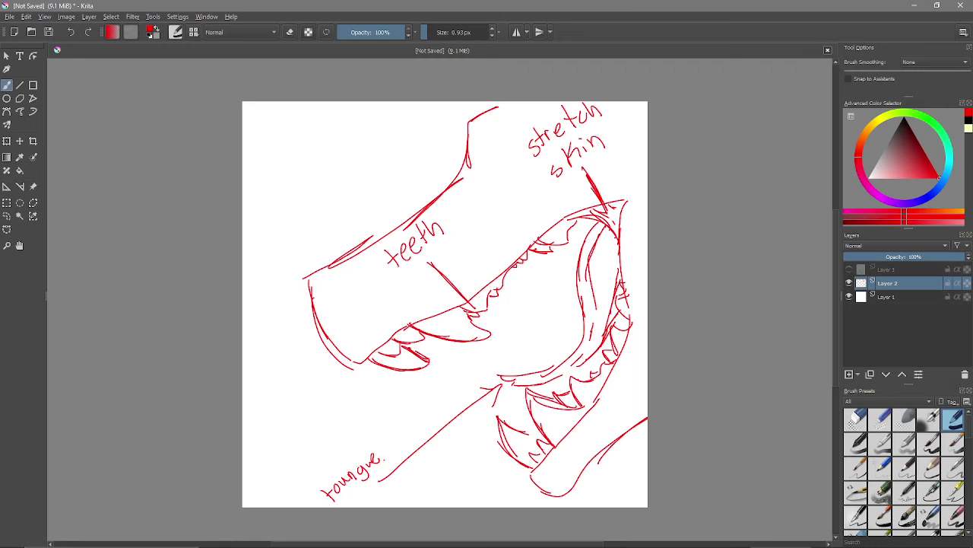
# Step: Handwrite the note "rewind or slow down if I went too fast!" in the empty area above the snout
pyautogui.moveTo(257, 111)
pyautogui.mouseDown()
pyautogui.moveTo(254, 132)
pyautogui.moveTo(264, 115)
pyautogui.moveTo(278, 129)
pyautogui.moveTo(297, 115)
pyautogui.moveTo(303, 129)
pyautogui.moveTo(317, 128)
pyautogui.moveTo(326, 103)
pyautogui.moveTo(349, 119)
pyautogui.moveTo(404, 123)
pyautogui.mouseUp()
pyautogui.hotkey('ctrl', 'z')
pyautogui.moveTo(413, 115); pyautogui.dragTo(432, 114)
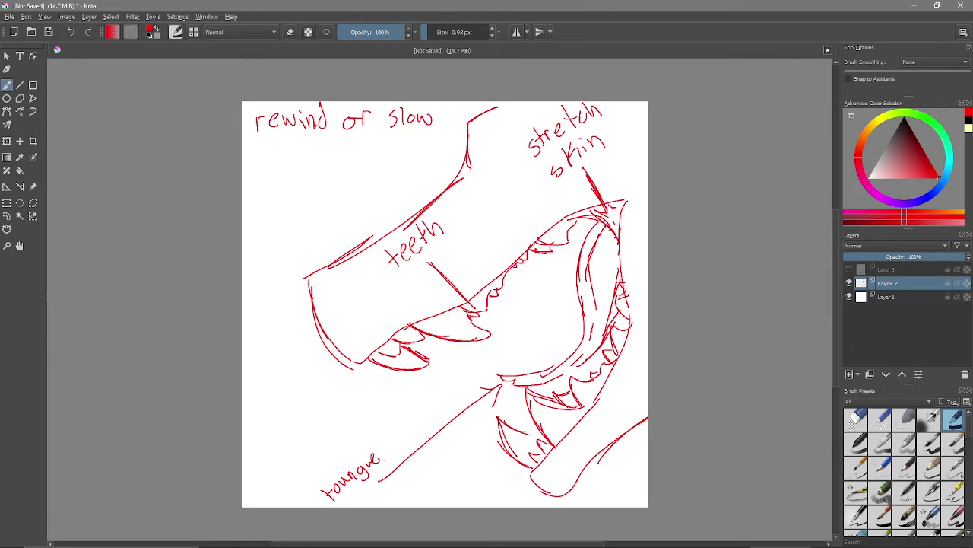
pyautogui.moveTo(274, 149)
pyautogui.mouseDown()
pyautogui.moveTo(277, 163)
pyautogui.moveTo(318, 144)
pyautogui.moveTo(331, 159)
pyautogui.moveTo(391, 140)
pyautogui.moveTo(385, 157)
pyautogui.mouseUp()
pyautogui.moveTo(377, 157); pyautogui.dragTo(396, 156)
pyautogui.moveTo(256, 174); pyautogui.dragTo(302, 187)
pyautogui.moveTo(310, 166)
pyautogui.mouseDown()
pyautogui.moveTo(310, 185)
pyautogui.moveTo(321, 173)
pyautogui.moveTo(342, 187)
pyautogui.moveTo(352, 178)
pyautogui.moveTo(384, 183)
pyautogui.moveTo(394, 171)
pyautogui.mouseUp()
pyautogui.moveTo(402, 173); pyautogui.dragTo(405, 182)
pyautogui.moveTo(415, 169)
pyautogui.mouseDown()
pyautogui.moveTo(416, 182)
pyautogui.moveTo(423, 176)
pyautogui.mouseUp()
pyautogui.moveTo(429, 158)
pyautogui.mouseDown()
pyautogui.moveTo(428, 179)
pyautogui.moveTo(430, 172)
pyautogui.mouseUp()
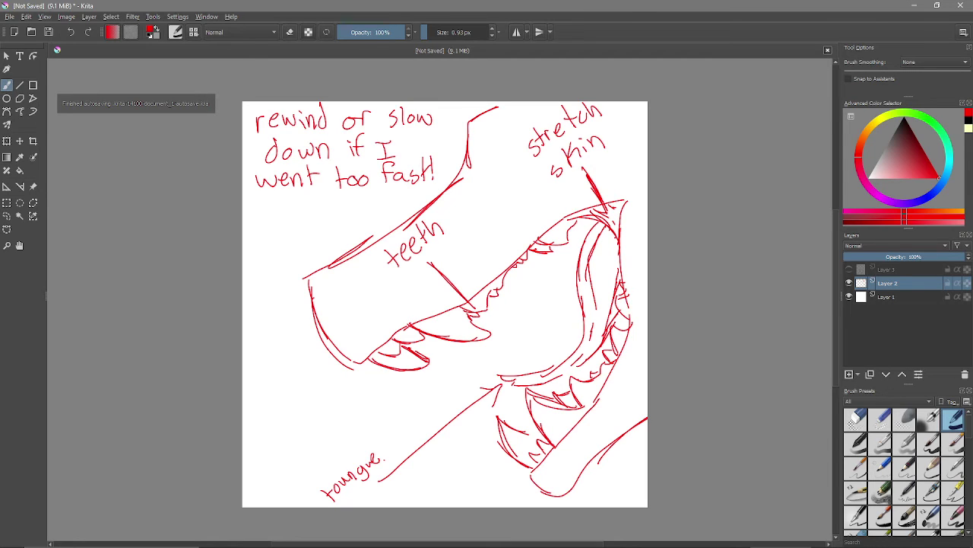
# Step: Erase the note above the snout with an 82.93 px eraser and switch back to painting
pyautogui.press('e')
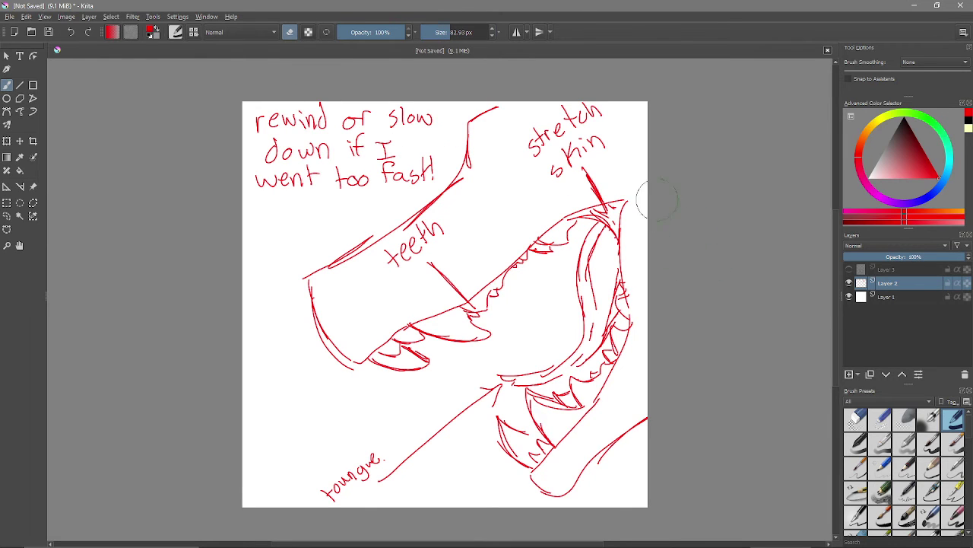
pyautogui.moveTo(313, 135)
pyautogui.mouseDown()
pyautogui.moveTo(336, 137)
pyautogui.moveTo(285, 176)
pyautogui.moveTo(361, 115)
pyautogui.moveTo(417, 102)
pyautogui.mouseUp()
pyautogui.press('e')
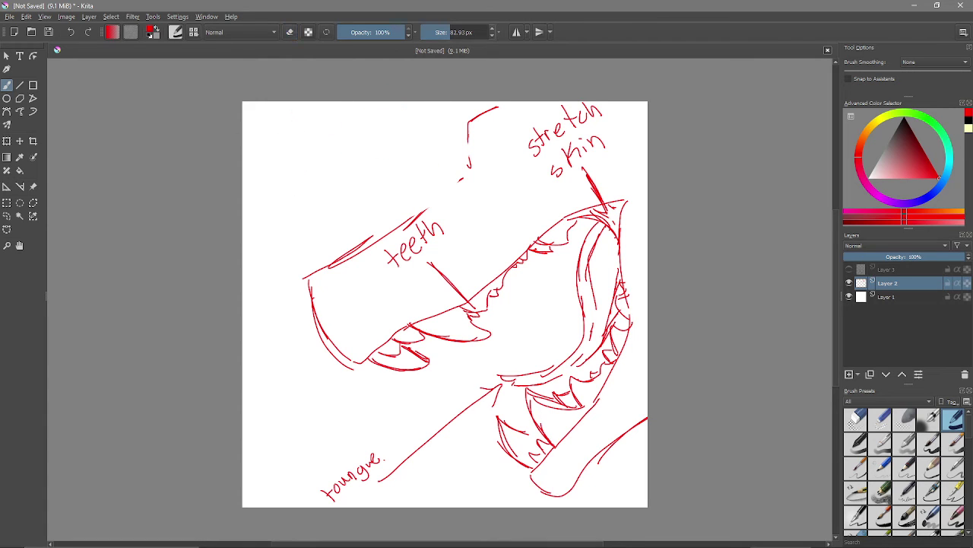
pyautogui.click(253, 121)
pyautogui.moveTo(254, 121); pyautogui.dragTo(266, 114)
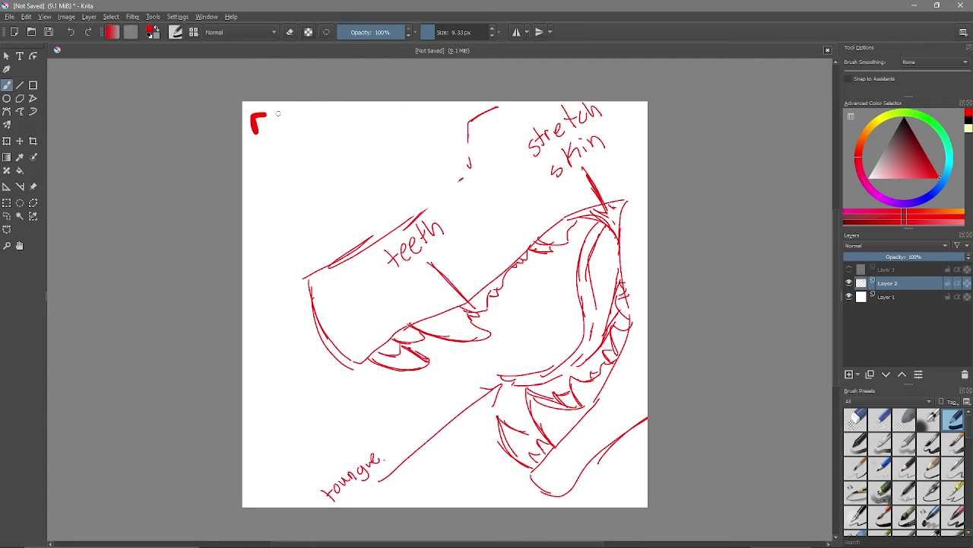
pyautogui.hotkey('ctrl', 'z')
# Step: Reduce the brush size to 0.73 px and handwrite "round the" above the snout
pyautogui.press('[')
pyautogui.press('[')
pyautogui.press('[')
pyautogui.press('[')
pyautogui.moveTo(250, 144)
pyautogui.mouseDown()
pyautogui.moveTo(270, 124)
pyautogui.moveTo(278, 135)
pyautogui.moveTo(284, 122)
pyautogui.moveTo(315, 134)
pyautogui.mouseUp()
pyautogui.moveTo(325, 114)
pyautogui.mouseDown()
pyautogui.moveTo(332, 134)
pyautogui.moveTo(359, 113)
pyautogui.mouseUp()
pyautogui.moveTo(366, 104)
pyautogui.mouseDown()
pyautogui.moveTo(377, 128)
pyautogui.moveTo(390, 128)
pyautogui.mouseUp()
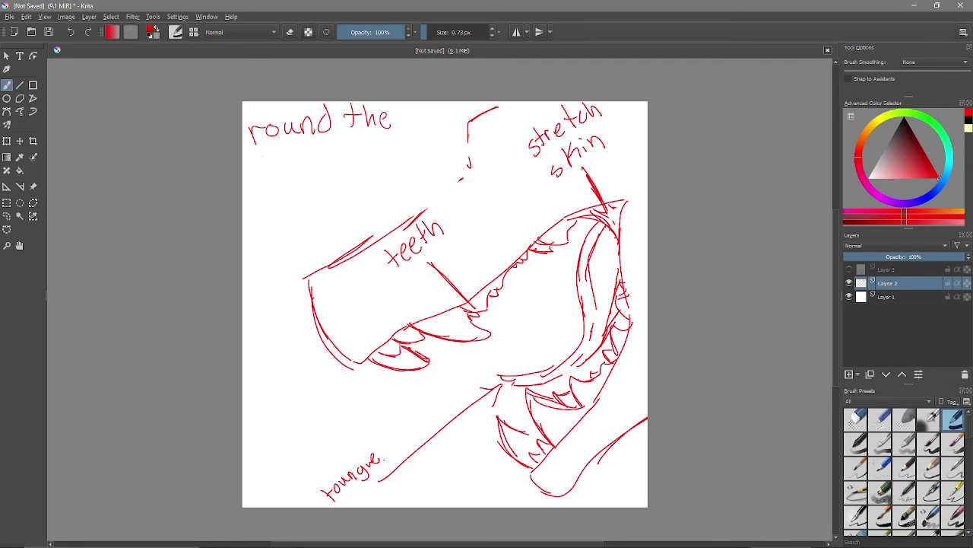
# Step: Continue the note with "teeth + spikes off a bit" on the following two lines
pyautogui.moveTo(263, 149); pyautogui.dragTo(261, 168)
pyautogui.moveTo(258, 161); pyautogui.dragTo(301, 163)
pyautogui.moveTo(312, 137)
pyautogui.mouseDown()
pyautogui.moveTo(309, 160)
pyautogui.moveTo(343, 155)
pyautogui.mouseUp()
pyautogui.moveTo(341, 148); pyautogui.dragTo(375, 155)
pyautogui.moveTo(376, 143); pyautogui.dragTo(375, 167)
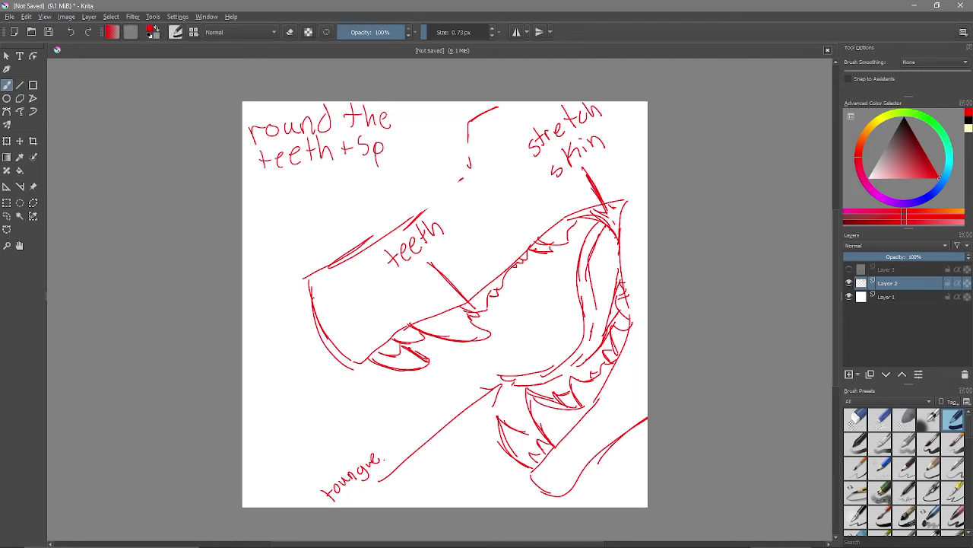
pyautogui.moveTo(395, 133); pyautogui.dragTo(395, 155)
pyautogui.moveTo(397, 147)
pyautogui.mouseDown()
pyautogui.moveTo(404, 140)
pyautogui.moveTo(411, 152)
pyautogui.mouseUp()
pyautogui.moveTo(408, 144)
pyautogui.mouseDown()
pyautogui.moveTo(420, 142)
pyautogui.moveTo(398, 145)
pyautogui.moveTo(428, 153)
pyautogui.mouseUp()
pyautogui.moveTo(280, 186)
pyautogui.mouseDown()
pyautogui.moveTo(312, 196)
pyautogui.moveTo(324, 185)
pyautogui.moveTo(376, 187)
pyautogui.moveTo(413, 174)
pyautogui.mouseUp()
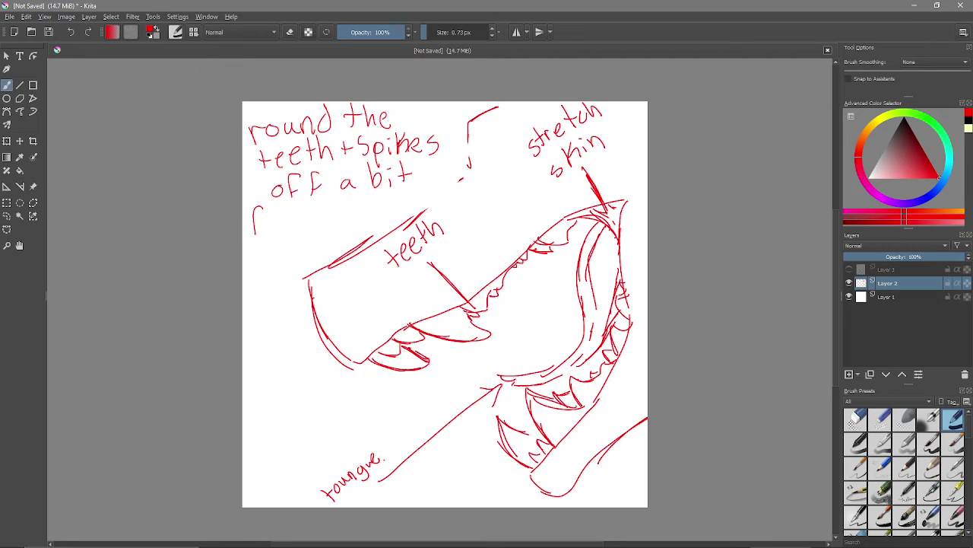
# Step: Handwrite two more lines of the note beneath "off a bit"
pyautogui.moveTo(263, 210); pyautogui.dragTo(254, 233)
pyautogui.moveTo(254, 221); pyautogui.dragTo(263, 220)
pyautogui.moveTo(274, 218)
pyautogui.mouseDown()
pyautogui.moveTo(362, 215)
pyautogui.moveTo(389, 200)
pyautogui.moveTo(398, 211)
pyautogui.mouseUp()
pyautogui.moveTo(256, 243)
pyautogui.mouseDown()
pyautogui.moveTo(265, 258)
pyautogui.moveTo(287, 258)
pyautogui.moveTo(310, 254)
pyautogui.moveTo(320, 237)
pyautogui.mouseUp()
pyautogui.moveTo(325, 240); pyautogui.dragTo(329, 249)
pyautogui.moveTo(339, 227)
pyautogui.mouseDown()
pyautogui.moveTo(341, 251)
pyautogui.moveTo(375, 225)
pyautogui.moveTo(392, 227)
pyautogui.mouseUp()
# Step: Erase everything on Layer 2 with an enlarged eraser, return to painting and set the brush size to 1.74 px
pyautogui.moveTo(437, 32); pyautogui.dragTo(468, 32)
pyautogui.click(290, 32)
pyautogui.moveTo(365, 168)
pyautogui.mouseDown()
pyautogui.moveTo(255, 237)
pyautogui.moveTo(426, 355)
pyautogui.moveTo(624, 263)
pyautogui.moveTo(331, 100)
pyautogui.mouseUp()
pyautogui.moveTo(456, 32); pyautogui.dragTo(423, 32)
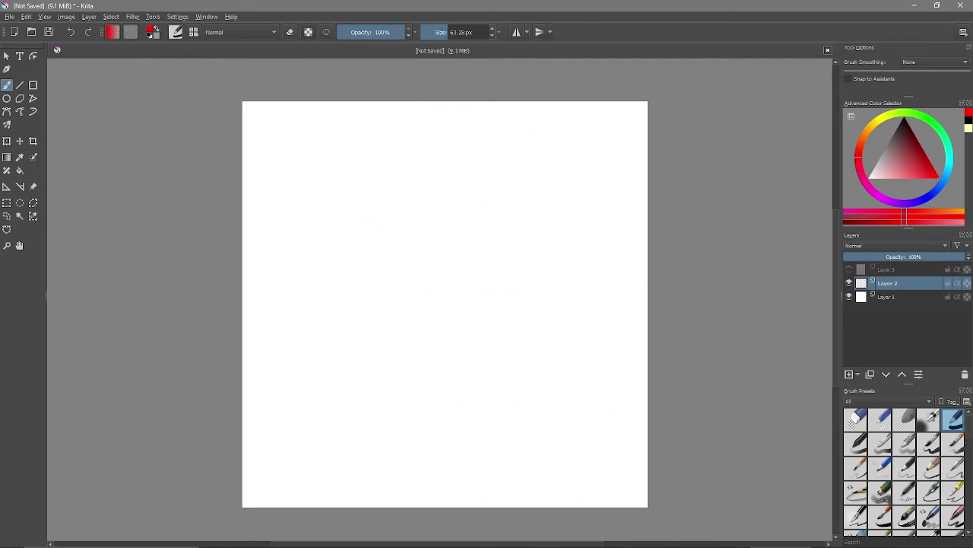
# Step: Sketch two smaller open-mouthed dragon head outlines side by side, the second one lower on the canvas
pyautogui.moveTo(503, 159)
pyautogui.mouseDown()
pyautogui.moveTo(546, 130)
pyautogui.moveTo(461, 254)
pyautogui.moveTo(475, 279)
pyautogui.moveTo(601, 222)
pyautogui.moveTo(553, 311)
pyautogui.moveTo(646, 249)
pyautogui.mouseUp()
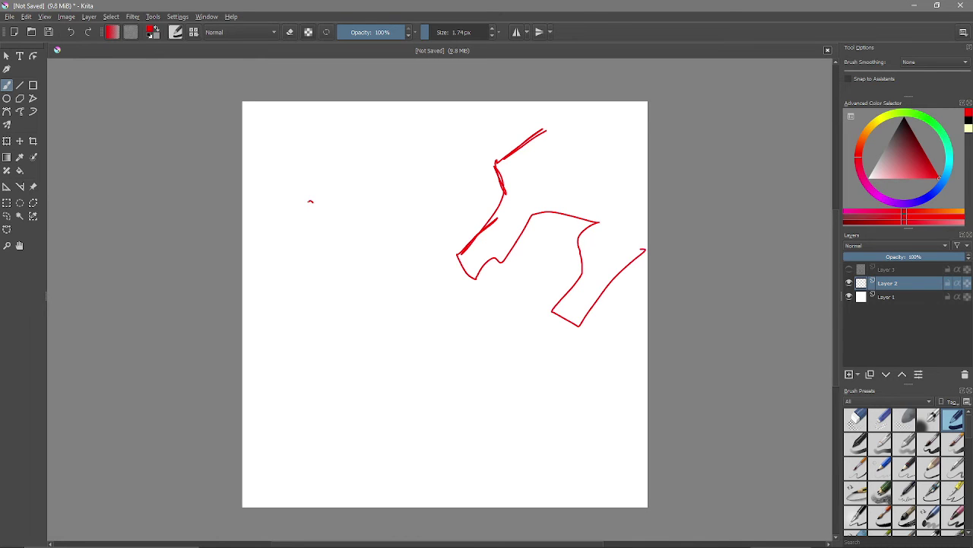
pyautogui.moveTo(294, 227)
pyautogui.mouseDown()
pyautogui.moveTo(327, 187)
pyautogui.moveTo(296, 327)
pyautogui.moveTo(308, 364)
pyautogui.moveTo(363, 307)
pyautogui.moveTo(401, 331)
pyautogui.moveTo(381, 382)
pyautogui.moveTo(469, 316)
pyautogui.mouseUp()
# Step: Draw a row of curved, pointed teeth along the upper jaw of the lower dragon head
pyautogui.moveTo(313, 362); pyautogui.dragTo(343, 359)
pyautogui.moveTo(324, 348)
pyautogui.mouseDown()
pyautogui.moveTo(347, 357)
pyautogui.moveTo(353, 343)
pyautogui.moveTo(342, 324)
pyautogui.mouseUp()
pyautogui.moveTo(341, 318); pyautogui.dragTo(356, 319)
pyautogui.moveTo(363, 306)
pyautogui.mouseDown()
pyautogui.moveTo(370, 318)
pyautogui.moveTo(386, 313)
pyautogui.mouseUp()
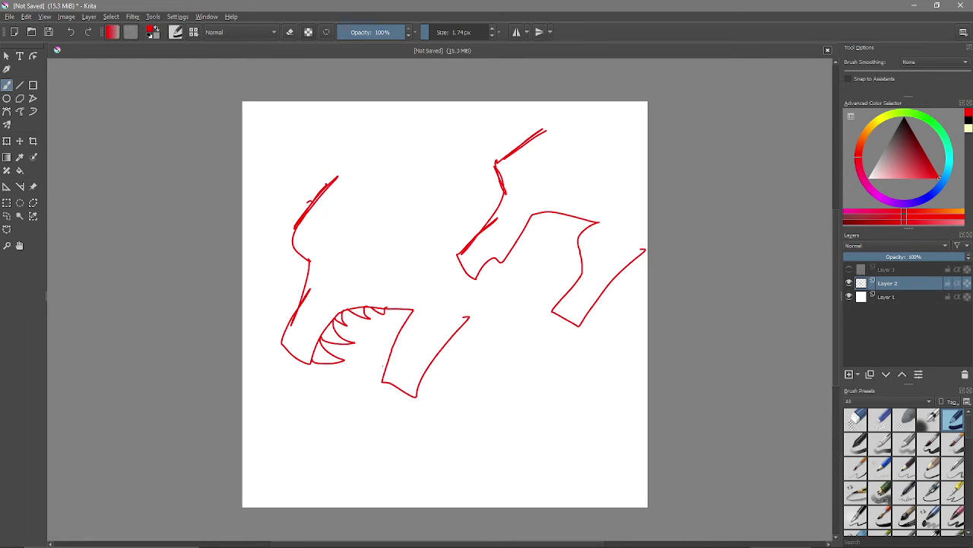
# Step: Draw lower-jaw teeth on the lower dragon head, mark that head with an X and the upper one with a check mark
pyautogui.moveTo(369, 347)
pyautogui.mouseDown()
pyautogui.moveTo(383, 371)
pyautogui.moveTo(397, 335)
pyautogui.mouseUp()
pyautogui.moveTo(276, 399); pyautogui.dragTo(370, 433)
pyautogui.moveTo(318, 461); pyautogui.dragTo(331, 366)
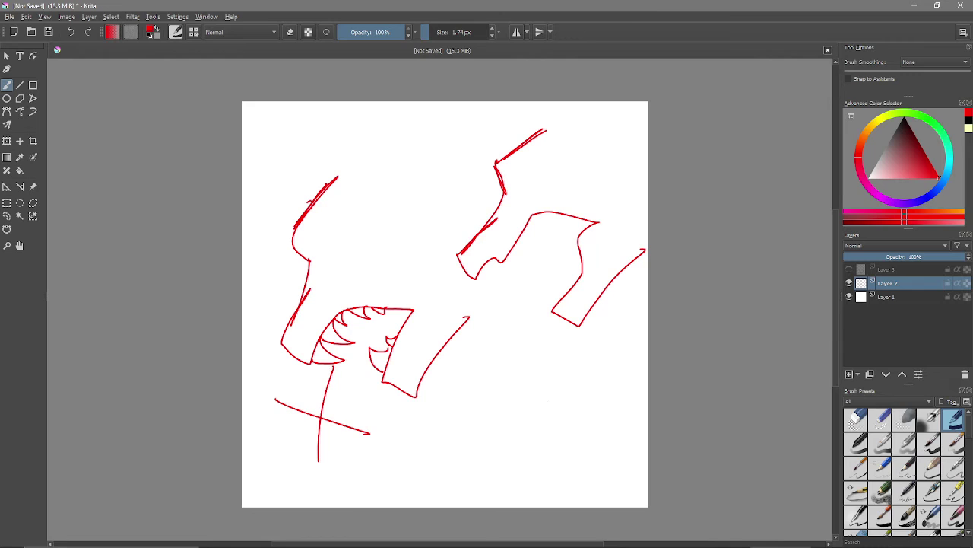
pyautogui.moveTo(539, 390)
pyautogui.mouseDown()
pyautogui.moveTo(568, 433)
pyautogui.moveTo(607, 346)
pyautogui.mouseUp()
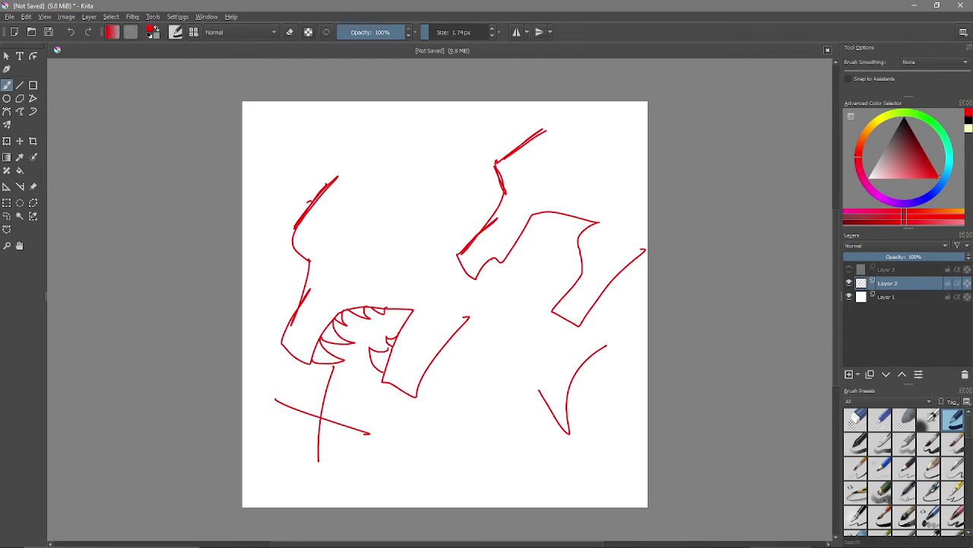
# Step: Draw curved teeth along both jaws of the upper dragon head and touch up the mouth corner of the lower one
pyautogui.moveTo(493, 260)
pyautogui.mouseDown()
pyautogui.moveTo(531, 262)
pyautogui.moveTo(518, 244)
pyautogui.moveTo(553, 213)
pyautogui.moveTo(589, 219)
pyautogui.mouseUp()
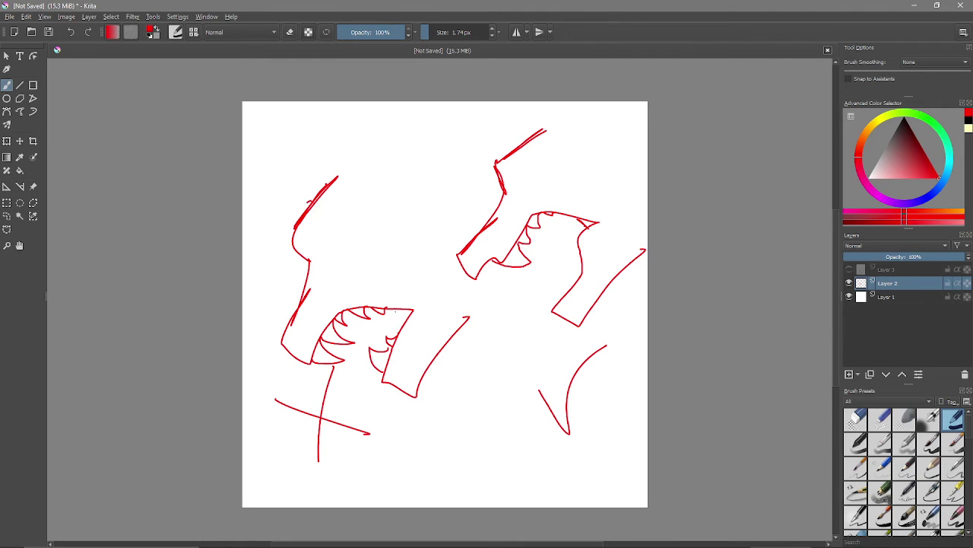
pyautogui.moveTo(412, 309); pyautogui.dragTo(404, 318)
pyautogui.moveTo(562, 292)
pyautogui.mouseDown()
pyautogui.moveTo(557, 270)
pyautogui.moveTo(575, 278)
pyautogui.moveTo(577, 260)
pyautogui.mouseUp()
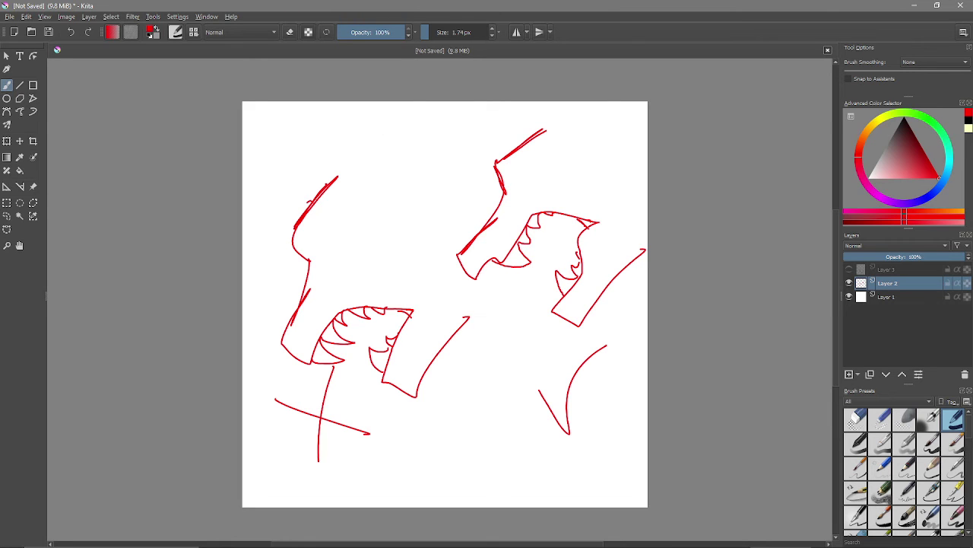
# Step: Erase everything on Layer 2 with a 535.44 px eraser, return to painting and set the brush size to 5.87 px
pyautogui.moveTo(441, 32); pyautogui.dragTo(487, 32)
pyautogui.click(289, 32)
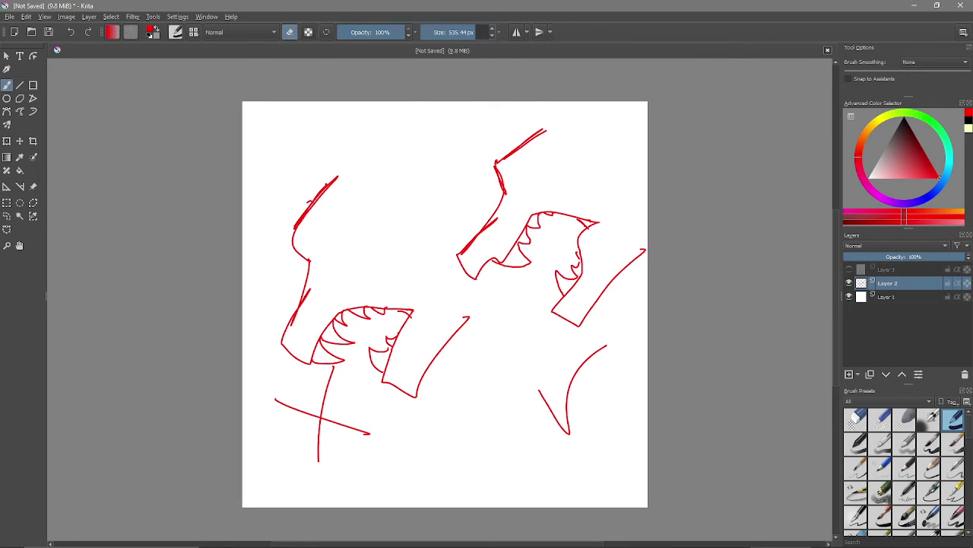
pyautogui.moveTo(517, 175)
pyautogui.mouseDown()
pyautogui.moveTo(373, 228)
pyautogui.moveTo(399, 406)
pyautogui.mouseUp()
pyautogui.click(289, 32)
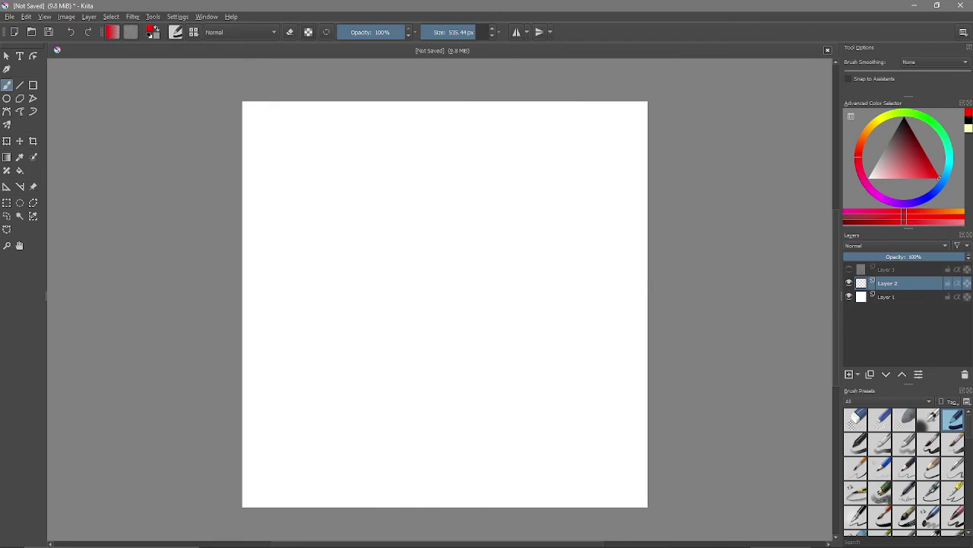
pyautogui.moveTo(475, 32); pyautogui.dragTo(432, 32)
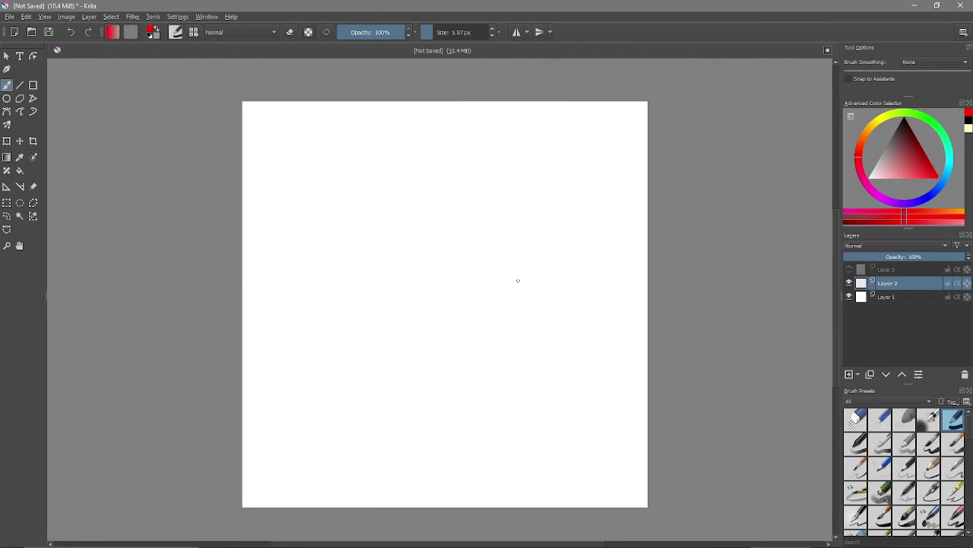
pyautogui.moveTo(258, 111)
pyautogui.mouseDown()
pyautogui.moveTo(314, 123)
pyautogui.moveTo(292, 107)
pyautogui.moveTo(365, 109)
pyautogui.moveTo(342, 172)
pyautogui.mouseUp()
pyautogui.moveTo(314, 166)
pyautogui.mouseDown()
pyautogui.moveTo(344, 175)
pyautogui.moveTo(394, 149)
pyautogui.mouseUp()
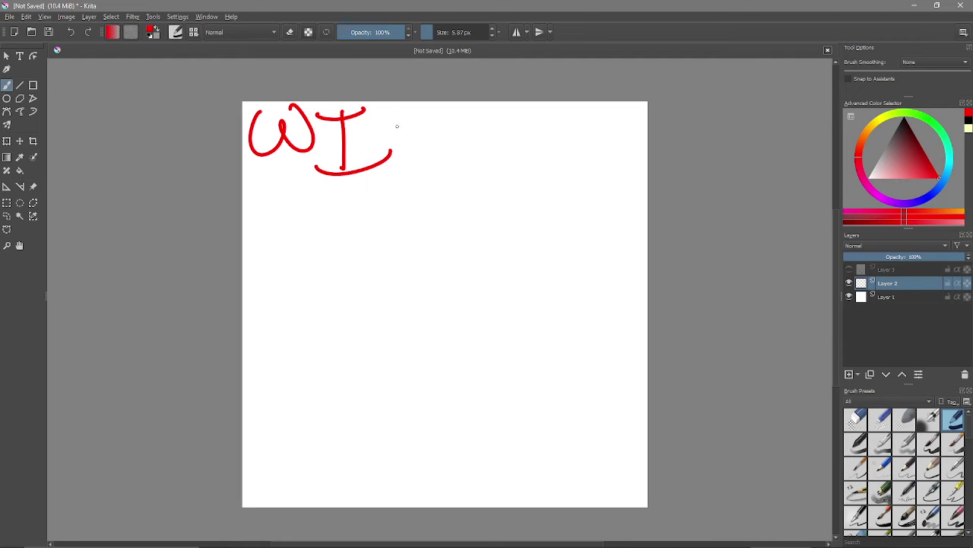
pyautogui.moveTo(394, 113)
pyautogui.mouseDown()
pyautogui.moveTo(426, 102)
pyautogui.moveTo(518, 128)
pyautogui.mouseUp()
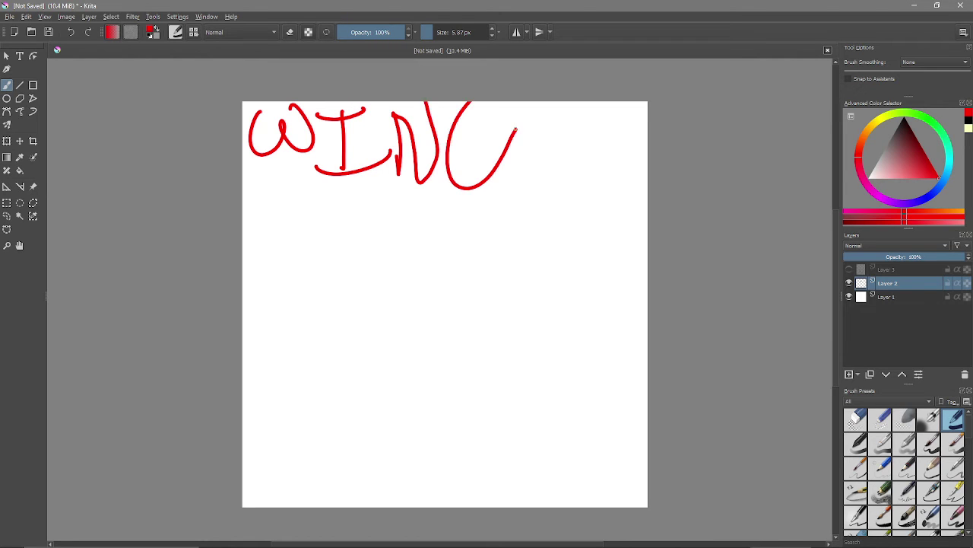
pyautogui.moveTo(455, 163); pyautogui.dragTo(519, 126)
pyautogui.moveTo(570, 110)
pyautogui.mouseDown()
pyautogui.moveTo(525, 136)
pyautogui.moveTo(523, 186)
pyautogui.mouseUp()
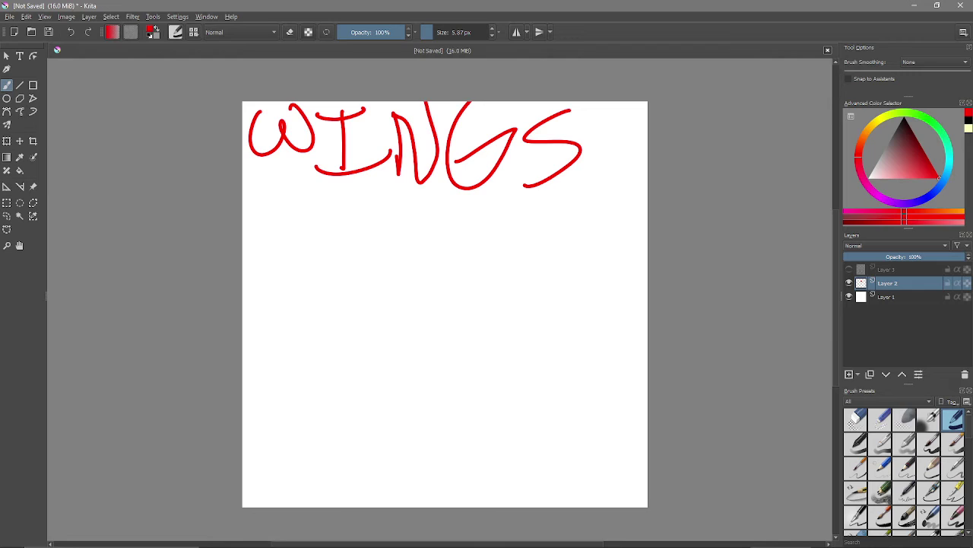
pyautogui.hotkey('ctrl', 'z')
pyautogui.hotkey('ctrl', 'z')
pyautogui.hotkey('ctrl', 'z')
pyautogui.hotkey('ctrl', 'z')
pyautogui.hotkey('ctrl', 'z')
pyautogui.hotkey('ctrl', 'z')
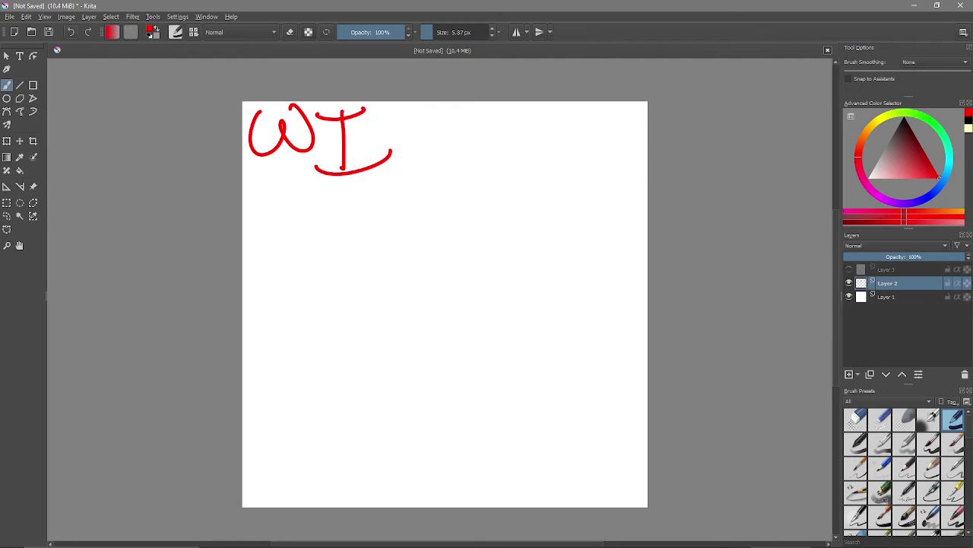
pyautogui.hotkey('ctrl', 'z')
pyautogui.hotkey('ctrl', 'z')
pyautogui.hotkey('ctrl', 'z')
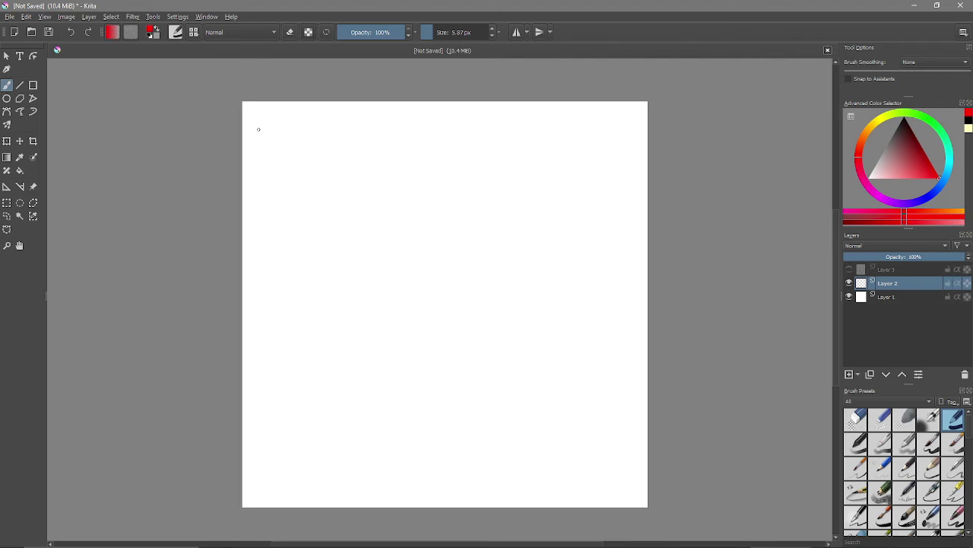
# Step: Handwrite "wings, honestly," across the upper edge of the canvas
pyautogui.moveTo(258, 116); pyautogui.dragTo(292, 120)
pyautogui.moveTo(298, 128); pyautogui.dragTo(298, 134)
pyautogui.moveTo(311, 140); pyautogui.dragTo(326, 140)
pyautogui.moveTo(338, 121); pyautogui.dragTo(332, 156)
pyautogui.moveTo(368, 119)
pyautogui.mouseDown()
pyautogui.moveTo(356, 144)
pyautogui.moveTo(386, 154)
pyautogui.mouseUp()
pyautogui.moveTo(408, 114); pyautogui.dragTo(411, 154)
pyautogui.moveTo(413, 137)
pyautogui.mouseDown()
pyautogui.moveTo(433, 152)
pyautogui.moveTo(455, 137)
pyautogui.mouseUp()
pyautogui.moveTo(459, 131)
pyautogui.mouseDown()
pyautogui.moveTo(461, 155)
pyautogui.moveTo(476, 152)
pyautogui.mouseUp()
pyautogui.moveTo(482, 134)
pyautogui.mouseDown()
pyautogui.moveTo(502, 119)
pyautogui.moveTo(502, 152)
pyautogui.mouseUp()
pyautogui.moveTo(529, 127)
pyautogui.mouseDown()
pyautogui.moveTo(519, 157)
pyautogui.moveTo(542, 158)
pyautogui.moveTo(556, 132)
pyautogui.mouseUp()
pyautogui.moveTo(564, 113)
pyautogui.mouseDown()
pyautogui.moveTo(563, 153)
pyautogui.moveTo(587, 170)
pyautogui.moveTo(610, 141)
pyautogui.mouseUp()
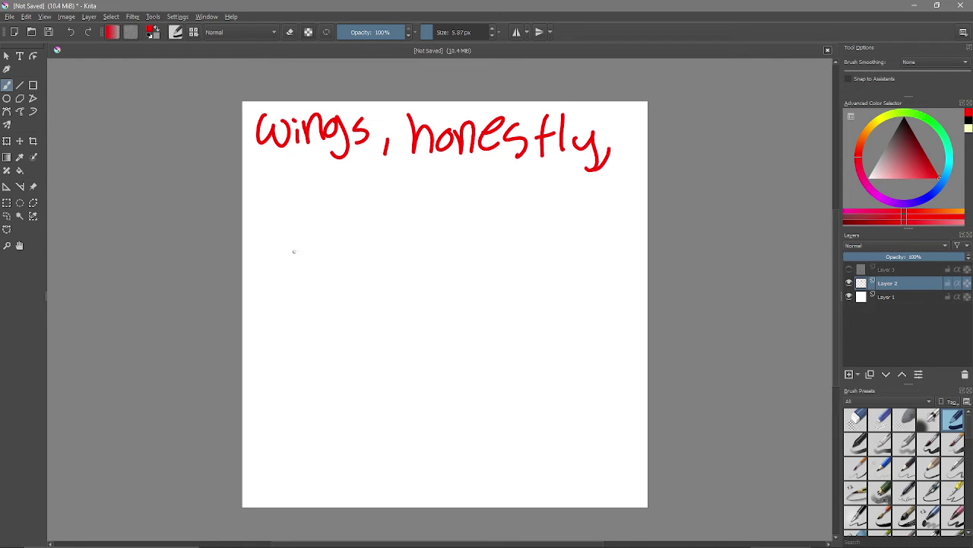
# Step: Handwrite "are kind of hard." as the second line of the note
pyautogui.moveTo(269, 178)
pyautogui.mouseDown()
pyautogui.moveTo(261, 184)
pyautogui.moveTo(282, 207)
pyautogui.mouseUp()
pyautogui.moveTo(291, 182)
pyautogui.mouseDown()
pyautogui.moveTo(292, 205)
pyautogui.moveTo(312, 177)
pyautogui.mouseUp()
pyautogui.moveTo(315, 191); pyautogui.dragTo(338, 205)
pyautogui.moveTo(368, 169); pyautogui.dragTo(370, 212)
pyautogui.moveTo(381, 162)
pyautogui.mouseDown()
pyautogui.moveTo(373, 185)
pyautogui.moveTo(390, 205)
pyautogui.mouseUp()
pyautogui.moveTo(397, 186)
pyautogui.mouseDown()
pyautogui.moveTo(399, 213)
pyautogui.moveTo(459, 206)
pyautogui.mouseUp()
pyautogui.moveTo(460, 161)
pyautogui.mouseDown()
pyautogui.moveTo(460, 209)
pyautogui.moveTo(493, 187)
pyautogui.moveTo(517, 207)
pyautogui.moveTo(527, 188)
pyautogui.moveTo(551, 209)
pyautogui.mouseUp()
pyautogui.moveTo(552, 195)
pyautogui.mouseDown()
pyautogui.moveTo(570, 208)
pyautogui.moveTo(598, 208)
pyautogui.mouseUp()
pyautogui.moveTo(599, 195)
pyautogui.mouseDown()
pyautogui.moveTo(619, 189)
pyautogui.moveTo(608, 204)
pyautogui.mouseUp()
pyautogui.moveTo(627, 169); pyautogui.dragTo(628, 208)
pyautogui.click(634, 201)
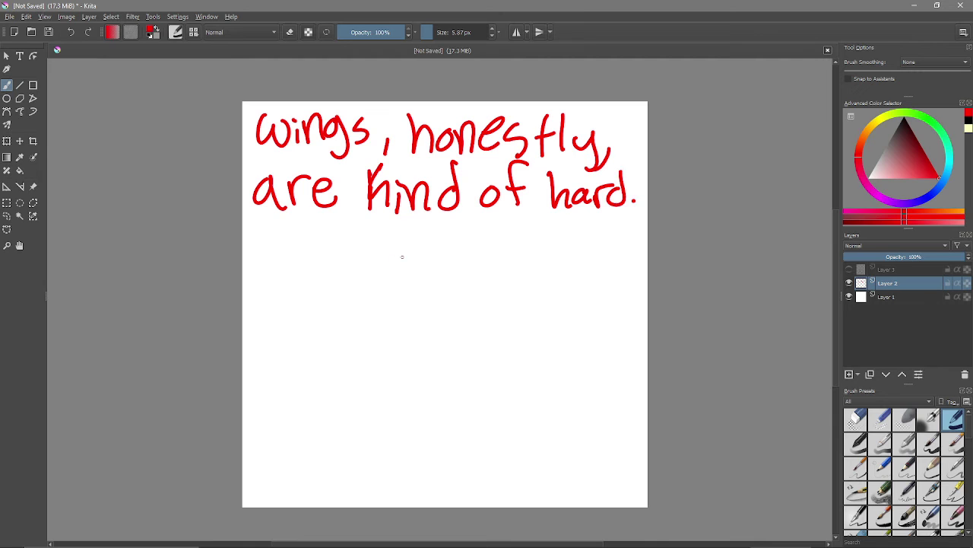
# Step: Handwrite "I haven't mastered" as the third line of the note
pyautogui.moveTo(257, 233)
pyautogui.mouseDown()
pyautogui.moveTo(292, 226)
pyautogui.moveTo(276, 268)
pyautogui.mouseUp()
pyautogui.moveTo(263, 270); pyautogui.dragTo(304, 264)
pyautogui.moveTo(330, 229)
pyautogui.mouseDown()
pyautogui.moveTo(338, 263)
pyautogui.moveTo(358, 263)
pyautogui.mouseUp()
pyautogui.moveTo(367, 247); pyautogui.dragTo(375, 263)
pyautogui.moveTo(377, 228)
pyautogui.mouseDown()
pyautogui.moveTo(391, 257)
pyautogui.moveTo(442, 258)
pyautogui.moveTo(447, 242)
pyautogui.mouseUp()
pyautogui.moveTo(470, 217)
pyautogui.mouseDown()
pyautogui.moveTo(470, 248)
pyautogui.moveTo(490, 235)
pyautogui.moveTo(505, 252)
pyautogui.moveTo(566, 254)
pyautogui.mouseUp()
pyautogui.moveTo(574, 225)
pyautogui.mouseDown()
pyautogui.moveTo(572, 255)
pyautogui.moveTo(593, 240)
pyautogui.mouseUp()
pyautogui.moveTo(585, 245); pyautogui.dragTo(607, 254)
pyautogui.moveTo(608, 244)
pyautogui.mouseDown()
pyautogui.moveTo(624, 254)
pyautogui.moveTo(630, 218)
pyautogui.mouseUp()
# Step: Handwrite "them yet!" as the fourth line of the note
pyautogui.moveTo(278, 290); pyautogui.dragTo(276, 320)
pyautogui.moveTo(266, 307)
pyautogui.mouseDown()
pyautogui.moveTo(292, 302)
pyautogui.moveTo(312, 318)
pyautogui.moveTo(371, 309)
pyautogui.mouseUp()
pyautogui.moveTo(412, 285); pyautogui.dragTo(426, 301)
pyautogui.moveTo(438, 280)
pyautogui.mouseDown()
pyautogui.moveTo(419, 328)
pyautogui.moveTo(468, 304)
pyautogui.mouseUp()
pyautogui.moveTo(479, 271); pyautogui.dragTo(477, 310)
pyautogui.click(508, 306)
pyautogui.moveTo(467, 294); pyautogui.dragTo(508, 297)
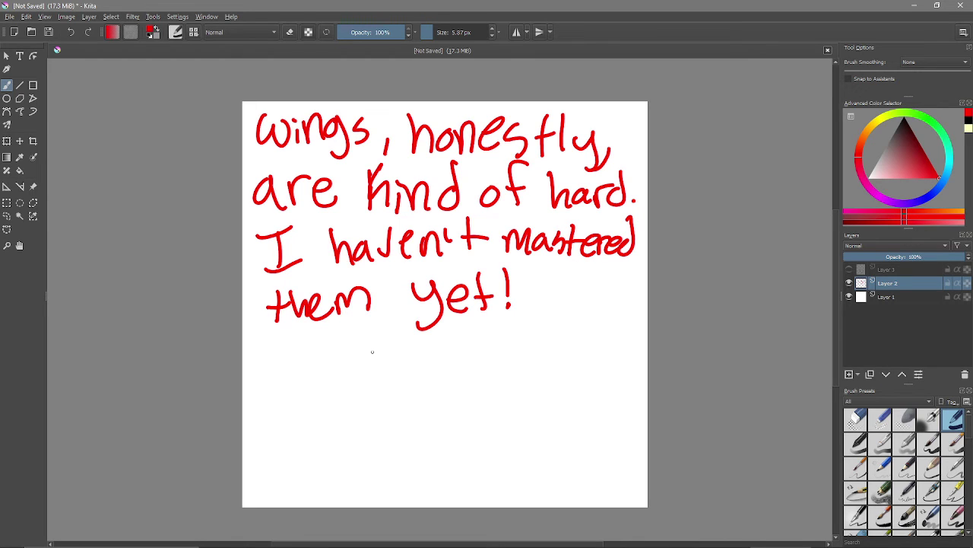
# Step: Handwrite "but, here's my" beneath "them yet!", leaving a small gap
pyautogui.moveTo(264, 352)
pyautogui.mouseDown()
pyautogui.moveTo(266, 379)
pyautogui.moveTo(281, 380)
pyautogui.moveTo(269, 391)
pyautogui.mouseUp()
pyautogui.moveTo(286, 371); pyautogui.dragTo(302, 390)
pyautogui.moveTo(312, 352)
pyautogui.mouseDown()
pyautogui.moveTo(309, 391)
pyautogui.moveTo(319, 372)
pyautogui.mouseUp()
pyautogui.moveTo(336, 381); pyautogui.dragTo(330, 400)
pyautogui.moveTo(368, 350)
pyautogui.mouseDown()
pyautogui.moveTo(368, 379)
pyautogui.moveTo(385, 383)
pyautogui.mouseUp()
pyautogui.moveTo(388, 371)
pyautogui.mouseDown()
pyautogui.moveTo(399, 362)
pyautogui.moveTo(402, 383)
pyautogui.mouseUp()
pyautogui.moveTo(406, 366)
pyautogui.mouseDown()
pyautogui.moveTo(431, 366)
pyautogui.moveTo(436, 380)
pyautogui.mouseUp()
pyautogui.moveTo(444, 362); pyautogui.dragTo(447, 383)
pyautogui.moveTo(444, 344); pyautogui.dragTo(437, 355)
pyautogui.moveTo(483, 374)
pyautogui.mouseDown()
pyautogui.moveTo(496, 357)
pyautogui.moveTo(527, 373)
pyautogui.mouseUp()
pyautogui.moveTo(531, 356); pyautogui.dragTo(510, 392)
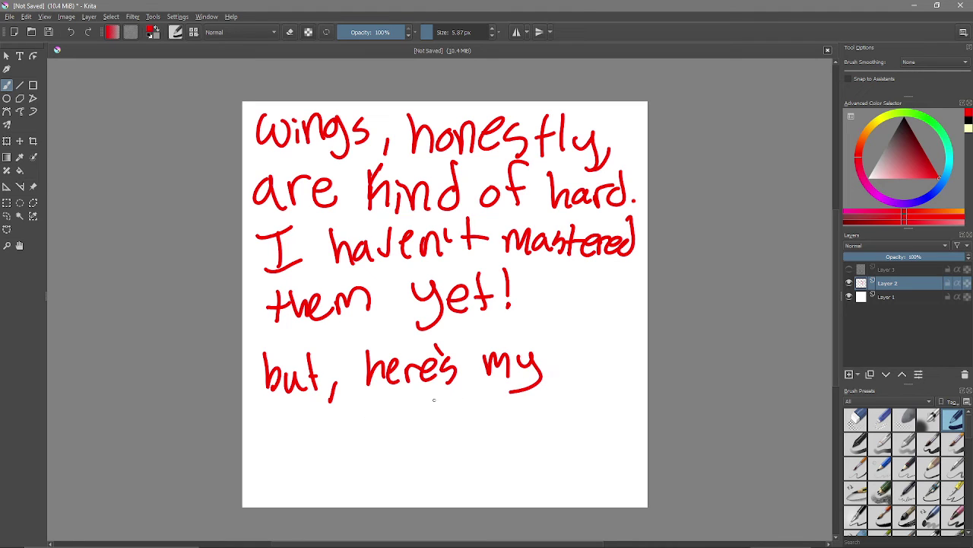
# Step: Finish the note with "advice..." beneath "here's my"
pyautogui.moveTo(434, 401)
pyautogui.mouseDown()
pyautogui.moveTo(434, 421)
pyautogui.moveTo(454, 423)
pyautogui.mouseUp()
pyautogui.moveTo(455, 385)
pyautogui.mouseDown()
pyautogui.moveTo(457, 423)
pyautogui.moveTo(477, 402)
pyautogui.mouseUp()
pyautogui.moveTo(484, 403)
pyautogui.mouseDown()
pyautogui.moveTo(487, 420)
pyautogui.moveTo(522, 419)
pyautogui.mouseUp()
pyautogui.click(488, 397)
pyautogui.moveTo(527, 411); pyautogui.dragTo(549, 420)
pyautogui.click(562, 417)
pyautogui.click(579, 415)
pyautogui.click(591, 415)
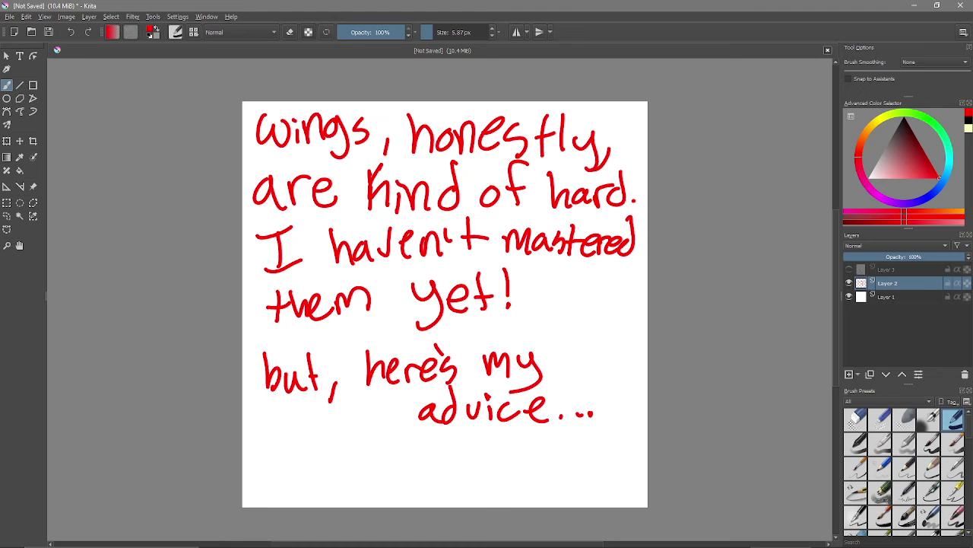
# Step: Erase the whole note with an enlarged eraser, return to painting and set the brush size to 0.42 px
pyautogui.press('e')
pyautogui.moveTo(347, 97)
pyautogui.mouseDown()
pyautogui.moveTo(607, 160)
pyautogui.moveTo(439, 200)
pyautogui.mouseUp()
pyautogui.press('e')
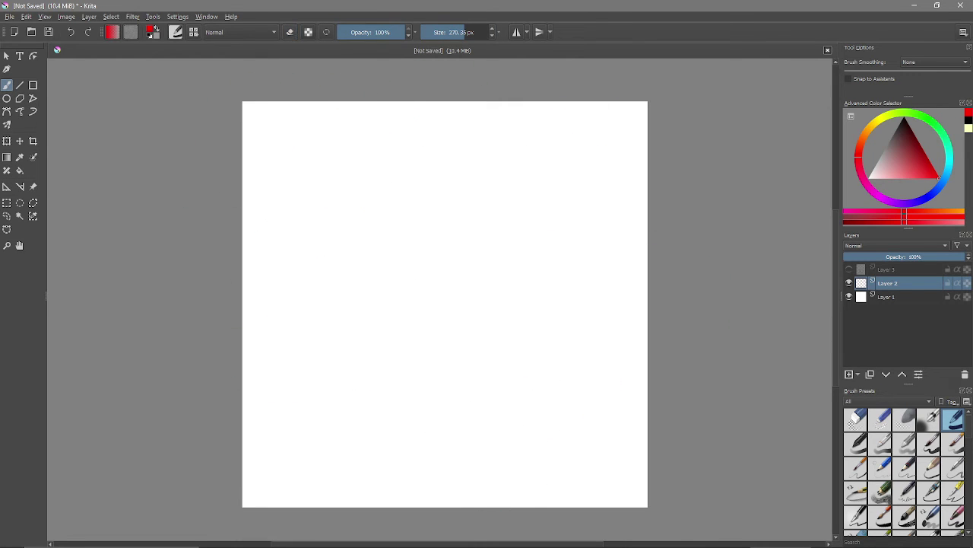
pyautogui.press('[')
pyautogui.press('[')
pyautogui.press('[')
pyautogui.press('[')
pyautogui.press('[')
pyautogui.press('[')
pyautogui.press('[')
pyautogui.press('[')
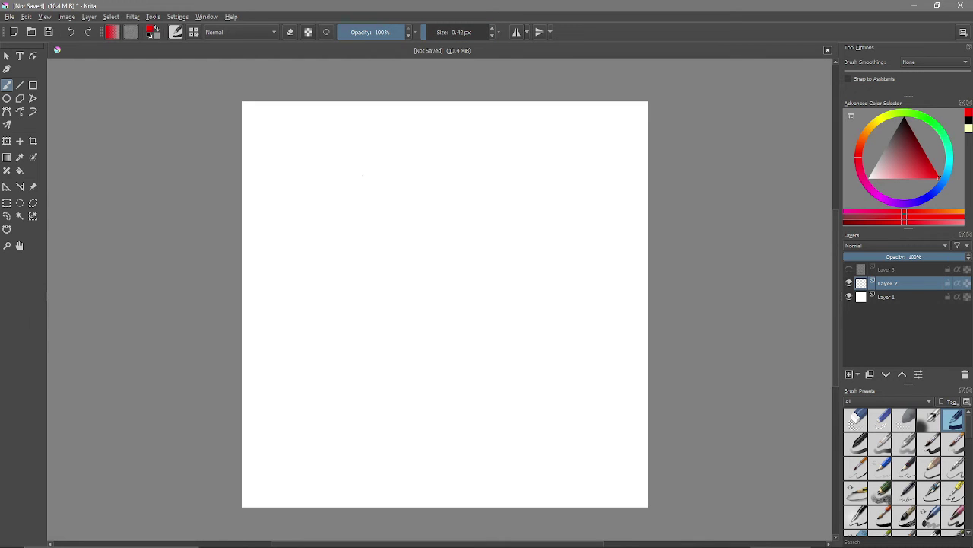
# Step: Handwrite the label "resting" and sketch a long folded wing beneath it with a few inner fold lines
pyautogui.moveTo(297, 131); pyautogui.dragTo(325, 140)
pyautogui.moveTo(346, 115)
pyautogui.mouseDown()
pyautogui.moveTo(346, 141)
pyautogui.moveTo(384, 146)
pyautogui.moveTo(297, 201)
pyautogui.moveTo(326, 187)
pyautogui.moveTo(297, 227)
pyautogui.moveTo(310, 234)
pyautogui.mouseUp()
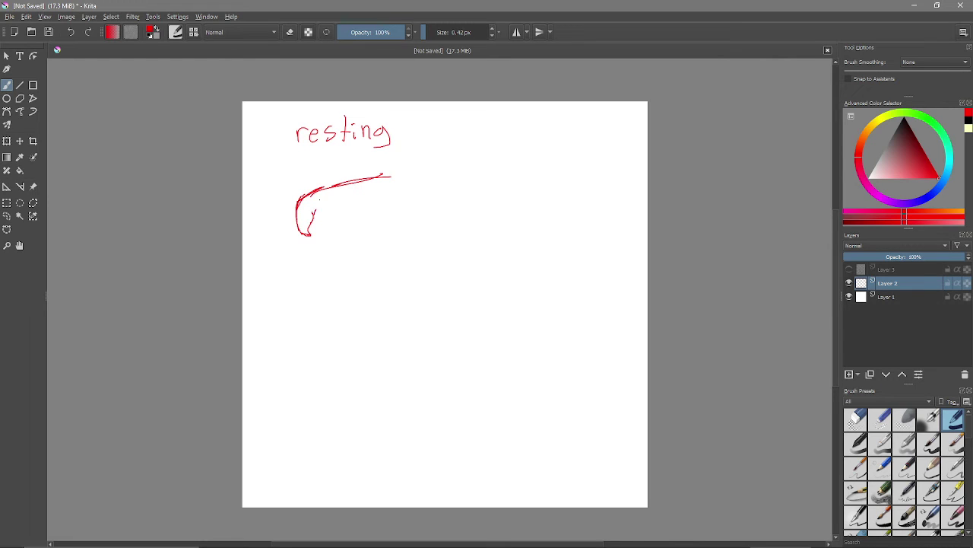
pyautogui.moveTo(308, 229)
pyautogui.mouseDown()
pyautogui.moveTo(397, 227)
pyautogui.moveTo(508, 171)
pyautogui.moveTo(479, 169)
pyautogui.moveTo(490, 135)
pyautogui.moveTo(365, 178)
pyautogui.moveTo(414, 186)
pyautogui.moveTo(444, 174)
pyautogui.moveTo(454, 166)
pyautogui.moveTo(379, 183)
pyautogui.mouseUp()
pyautogui.moveTo(341, 218); pyautogui.dragTo(373, 215)
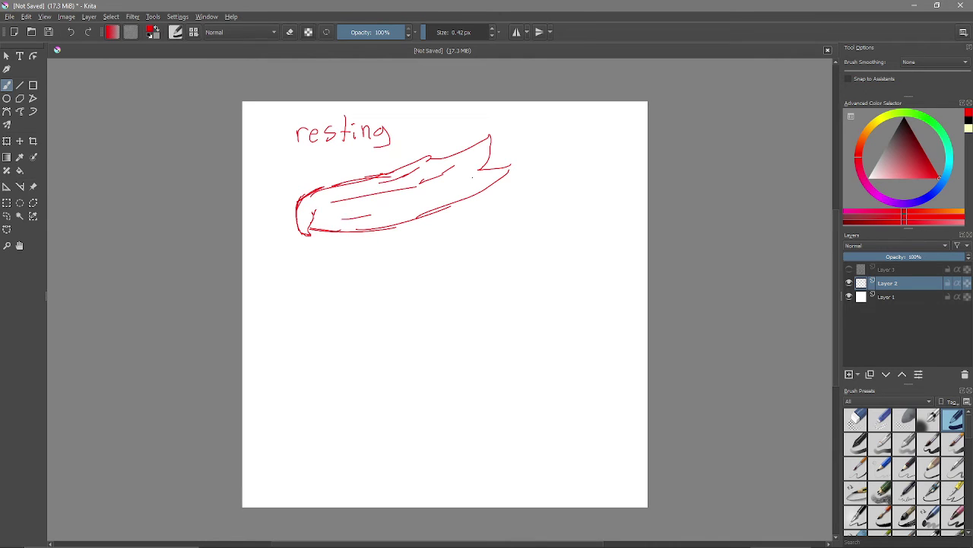
# Step: Add more fold lines to the resting wing and sketch the front leg and belly line below it
pyautogui.moveTo(458, 181); pyautogui.dragTo(474, 177)
pyautogui.moveTo(414, 202); pyautogui.dragTo(437, 194)
pyautogui.moveTo(383, 211); pyautogui.dragTo(418, 202)
pyautogui.moveTo(306, 241)
pyautogui.mouseDown()
pyautogui.moveTo(326, 267)
pyautogui.moveTo(338, 338)
pyautogui.moveTo(358, 330)
pyautogui.moveTo(369, 307)
pyautogui.moveTo(358, 235)
pyautogui.moveTo(453, 226)
pyautogui.mouseUp()
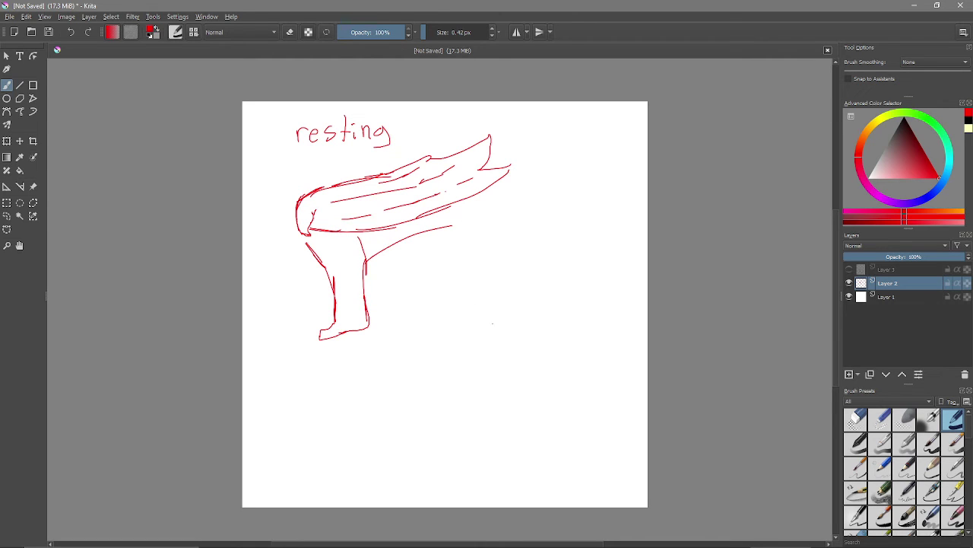
# Step: Handwrite the label "flying\stretched" below the resting study and sketch the wavy arm line of a second wing beside it
pyautogui.moveTo(442, 277); pyautogui.dragTo(431, 308)
pyautogui.moveTo(428, 293); pyautogui.dragTo(457, 303)
pyautogui.moveTo(462, 294)
pyautogui.mouseDown()
pyautogui.moveTo(466, 312)
pyautogui.moveTo(505, 294)
pyautogui.mouseUp()
pyautogui.moveTo(523, 282); pyautogui.dragTo(504, 303)
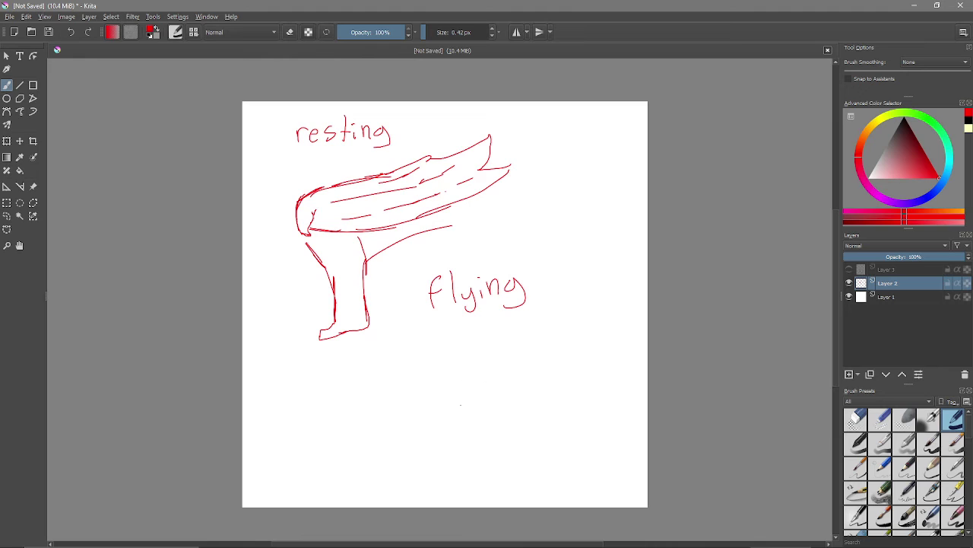
pyautogui.moveTo(364, 428); pyautogui.dragTo(393, 311)
pyautogui.moveTo(532, 261)
pyautogui.mouseDown()
pyautogui.moveTo(544, 291)
pyautogui.moveTo(536, 271)
pyautogui.mouseUp()
pyautogui.moveTo(548, 245)
pyautogui.mouseDown()
pyautogui.moveTo(549, 266)
pyautogui.moveTo(555, 253)
pyautogui.mouseUp()
pyautogui.moveTo(555, 264)
pyautogui.mouseDown()
pyautogui.moveTo(560, 251)
pyautogui.moveTo(578, 260)
pyautogui.mouseUp()
pyautogui.moveTo(574, 246); pyautogui.dragTo(592, 254)
pyautogui.moveTo(600, 226)
pyautogui.mouseDown()
pyautogui.moveTo(609, 251)
pyautogui.moveTo(628, 229)
pyautogui.moveTo(625, 204)
pyautogui.mouseUp()
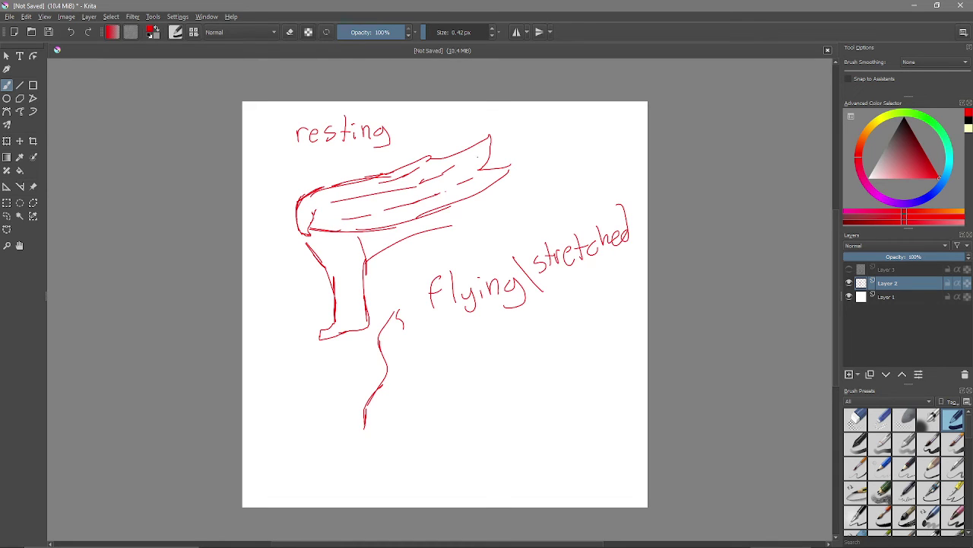
# Step: Sketch the stretched wing's arched leading edge and its scalloped outer edge around the label
pyautogui.moveTo(401, 312); pyautogui.dragTo(446, 252)
pyautogui.moveTo(406, 292)
pyautogui.mouseDown()
pyautogui.moveTo(543, 198)
pyautogui.moveTo(538, 229)
pyautogui.mouseUp()
pyautogui.moveTo(577, 278)
pyautogui.mouseDown()
pyautogui.moveTo(595, 342)
pyautogui.moveTo(564, 420)
pyautogui.moveTo(546, 435)
pyautogui.mouseUp()
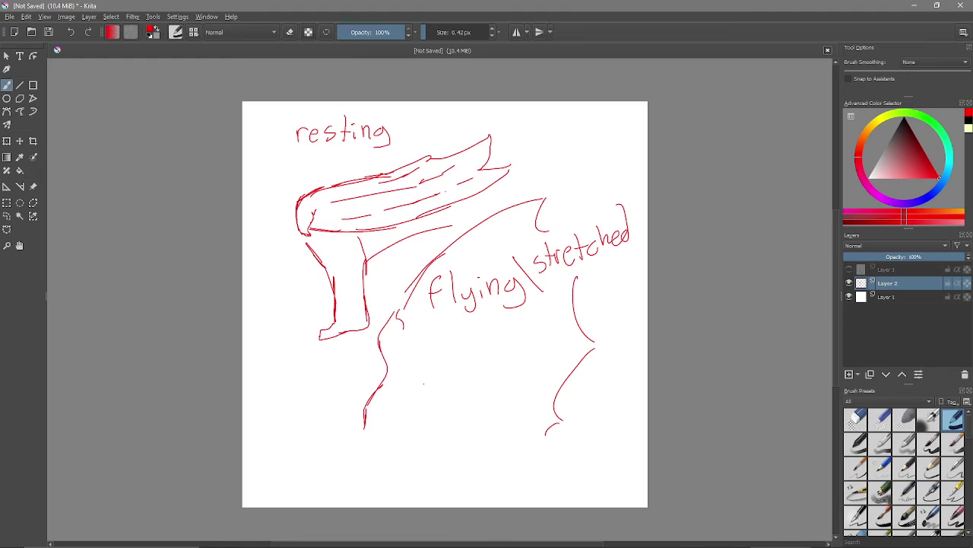
# Step: Draw the stretched wing's finger bones from the wrist to the outer edge, redoing the second one, and add short membrane strokes
pyautogui.moveTo(405, 320); pyautogui.dragTo(539, 228)
pyautogui.moveTo(423, 331); pyautogui.dragTo(597, 365)
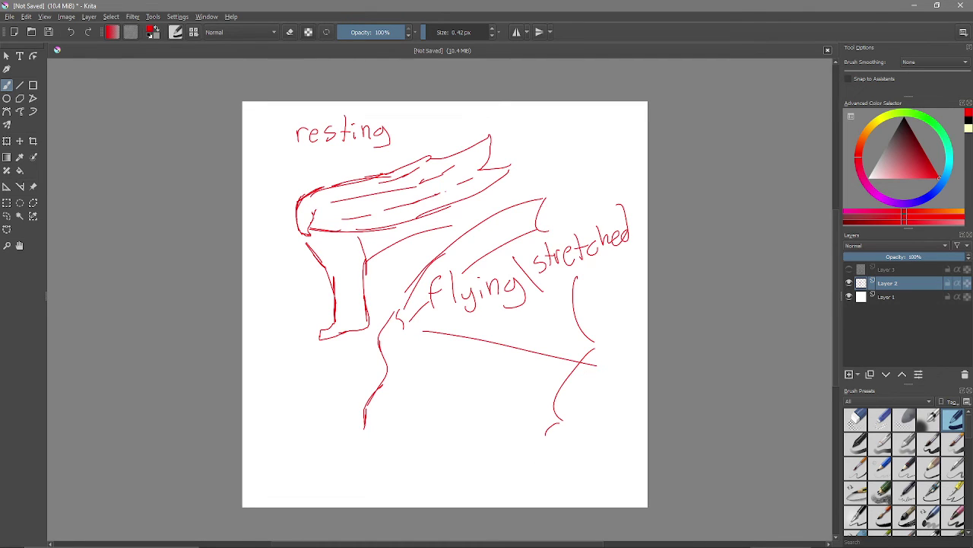
pyautogui.hotkey('ctrl', 'z')
pyautogui.moveTo(414, 326); pyautogui.dragTo(572, 335)
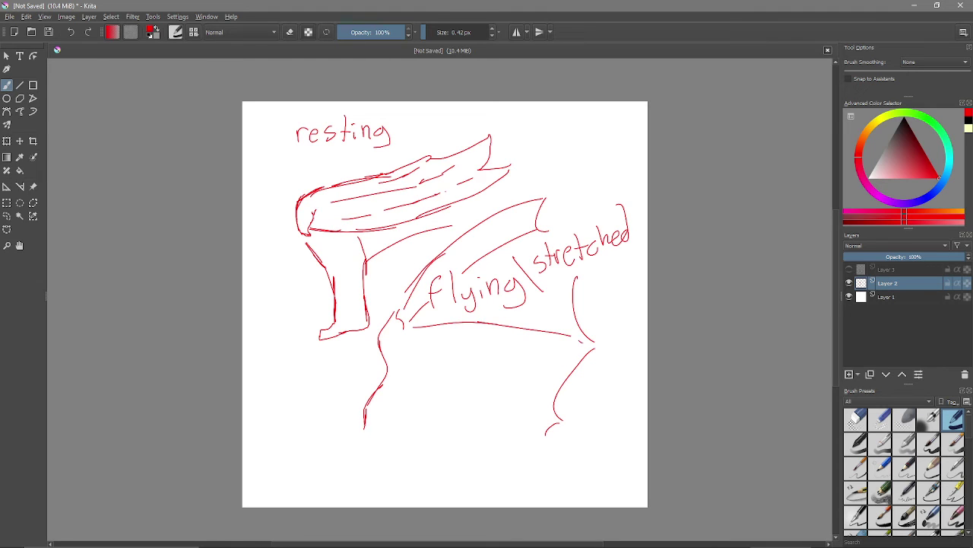
pyautogui.moveTo(417, 336); pyautogui.dragTo(469, 353)
pyautogui.moveTo(401, 418); pyautogui.dragTo(436, 421)
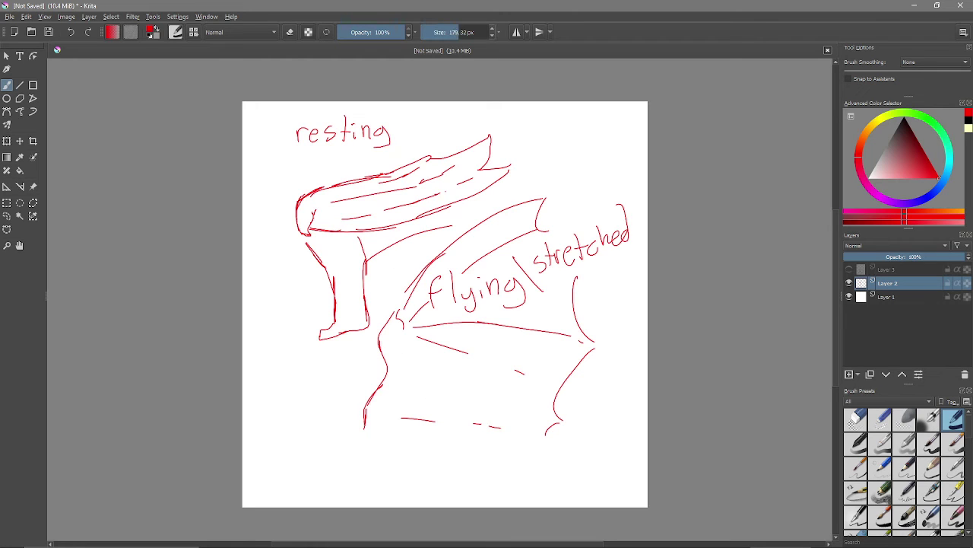
# Step: Erase both wing studies with an enlarged eraser and return to painting
pyautogui.press('e')
pyautogui.moveTo(436, 153)
pyautogui.mouseDown()
pyautogui.moveTo(304, 228)
pyautogui.moveTo(241, 239)
pyautogui.moveTo(454, 456)
pyautogui.moveTo(289, 376)
pyautogui.mouseUp()
pyautogui.press('e')
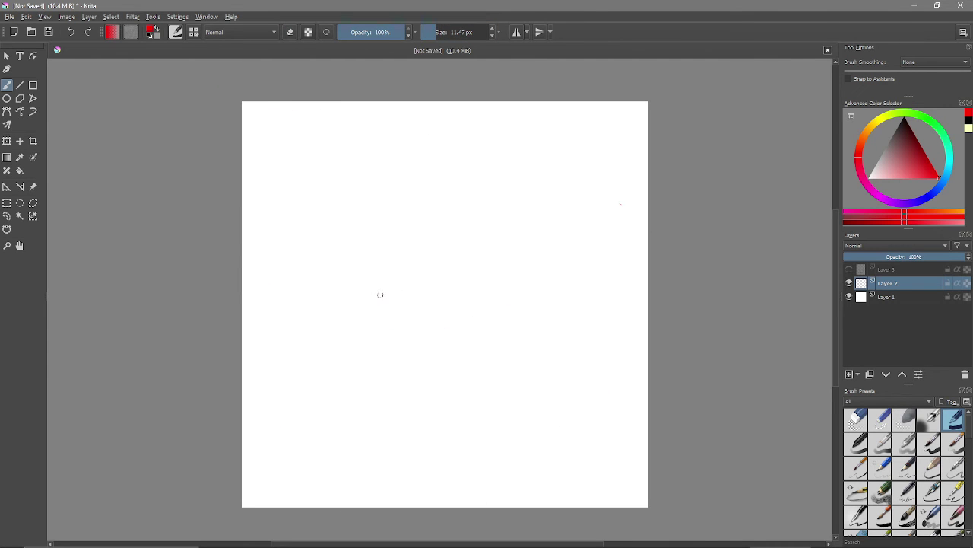
# Step: Set the brush size to 1.16 px and sketch a simple dragon leg and body with a large, rounded open wing above it
pyautogui.press('[')
pyautogui.press('[')
pyautogui.press('[')
pyautogui.press('[')
pyautogui.press('[')
pyautogui.moveTo(375, 293)
pyautogui.mouseDown()
pyautogui.moveTo(393, 319)
pyautogui.moveTo(394, 365)
pyautogui.moveTo(417, 380)
pyautogui.moveTo(432, 302)
pyautogui.moveTo(531, 352)
pyautogui.mouseUp()
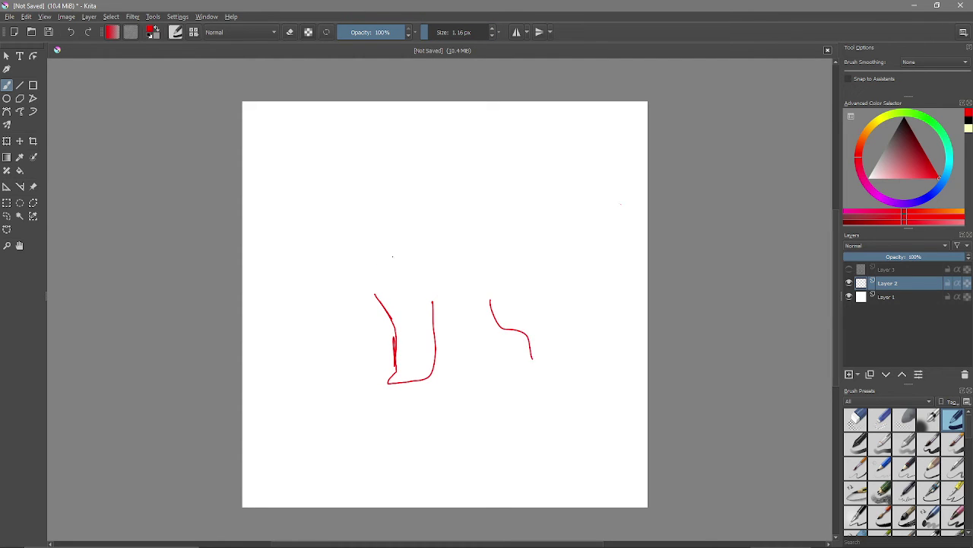
pyautogui.moveTo(391, 266)
pyautogui.mouseDown()
pyautogui.moveTo(368, 184)
pyautogui.moveTo(387, 142)
pyautogui.moveTo(394, 165)
pyautogui.moveTo(426, 118)
pyautogui.moveTo(554, 120)
pyautogui.moveTo(548, 146)
pyautogui.moveTo(603, 189)
pyautogui.moveTo(510, 268)
pyautogui.mouseUp()
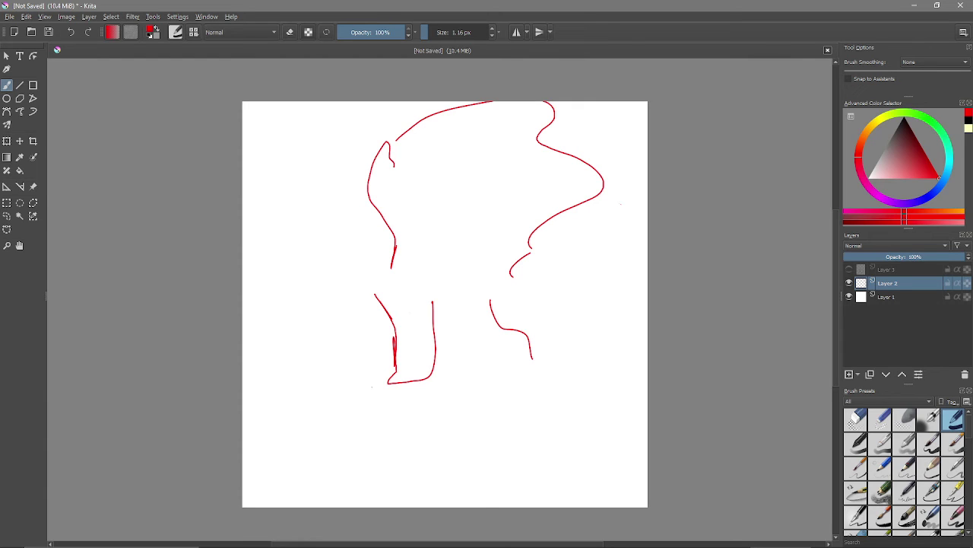
# Step: Handwrite "make it more" beneath the rounded wing study
pyautogui.moveTo(371, 428)
pyautogui.mouseDown()
pyautogui.moveTo(381, 413)
pyautogui.moveTo(424, 424)
pyautogui.moveTo(442, 394)
pyautogui.moveTo(447, 423)
pyautogui.mouseUp()
pyautogui.moveTo(450, 415)
pyautogui.mouseDown()
pyautogui.moveTo(459, 406)
pyautogui.moveTo(469, 423)
pyautogui.moveTo(508, 414)
pyautogui.mouseUp()
pyautogui.click(493, 391)
pyautogui.moveTo(500, 403); pyautogui.dragTo(561, 412)
pyautogui.moveTo(569, 402); pyautogui.dragTo(594, 408)
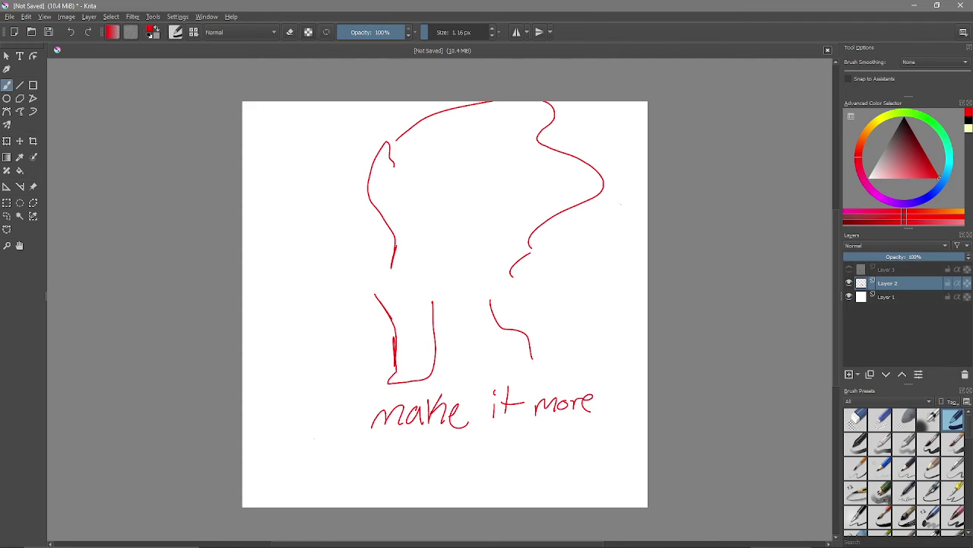
# Step: Handwrite "rounded for a cuter" as the second line of the caption
pyautogui.moveTo(314, 437); pyautogui.dragTo(336, 439)
pyautogui.moveTo(341, 437)
pyautogui.mouseDown()
pyautogui.moveTo(347, 449)
pyautogui.moveTo(371, 451)
pyautogui.mouseUp()
pyautogui.moveTo(382, 441); pyautogui.dragTo(384, 449)
pyautogui.moveTo(389, 444); pyautogui.dragTo(405, 450)
pyautogui.moveTo(407, 430)
pyautogui.mouseDown()
pyautogui.moveTo(408, 451)
pyautogui.moveTo(442, 442)
pyautogui.mouseUp()
pyautogui.moveTo(454, 439); pyautogui.dragTo(454, 449)
pyautogui.moveTo(463, 451)
pyautogui.mouseDown()
pyautogui.moveTo(470, 434)
pyautogui.moveTo(524, 449)
pyautogui.mouseUp()
pyautogui.moveTo(530, 437); pyautogui.dragTo(548, 448)
pyautogui.moveTo(553, 428)
pyautogui.mouseDown()
pyautogui.moveTo(555, 445)
pyautogui.moveTo(561, 435)
pyautogui.mouseUp()
pyautogui.moveTo(564, 440)
pyautogui.mouseDown()
pyautogui.moveTo(576, 444)
pyautogui.moveTo(589, 428)
pyautogui.mouseUp()
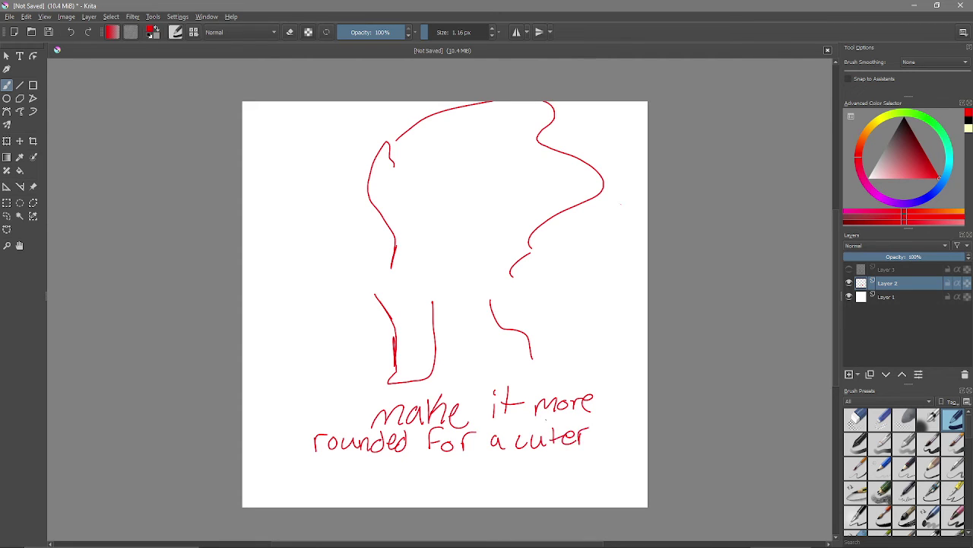
# Step: Finish the caption with "or more stylized look" as its third line
pyautogui.moveTo(312, 464)
pyautogui.mouseDown()
pyautogui.moveTo(320, 478)
pyautogui.moveTo(340, 461)
pyautogui.moveTo(387, 480)
pyautogui.mouseUp()
pyautogui.moveTo(396, 468); pyautogui.dragTo(458, 479)
pyautogui.moveTo(468, 461)
pyautogui.mouseDown()
pyautogui.moveTo(469, 482)
pyautogui.moveTo(490, 469)
pyautogui.moveTo(479, 486)
pyautogui.mouseUp()
pyautogui.moveTo(499, 455)
pyautogui.mouseDown()
pyautogui.moveTo(499, 468)
pyautogui.moveTo(533, 482)
pyautogui.mouseUp()
pyautogui.moveTo(545, 459)
pyautogui.mouseDown()
pyautogui.moveTo(546, 481)
pyautogui.moveTo(594, 469)
pyautogui.mouseUp()
pyautogui.moveTo(606, 453)
pyautogui.mouseDown()
pyautogui.moveTo(607, 475)
pyautogui.moveTo(617, 474)
pyautogui.mouseUp()
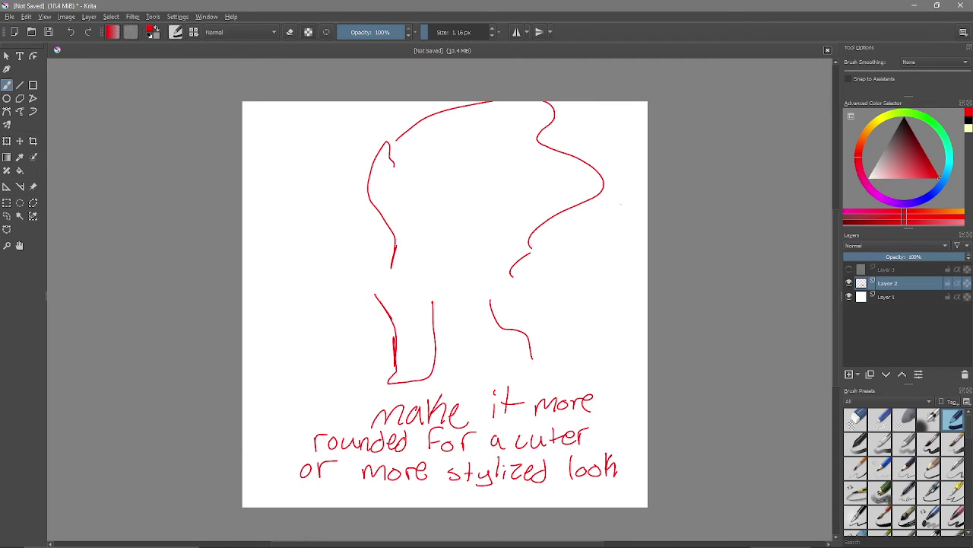
# Step: Enlarge the eraser to 299.65 px and erase the rounded wing study with its caption
pyautogui.press('e')
pyautogui.moveTo(426, 32); pyautogui.dragTo(465, 32)
pyautogui.moveTo(513, 122)
pyautogui.mouseDown()
pyautogui.moveTo(261, 261)
pyautogui.moveTo(750, 380)
pyautogui.moveTo(484, 452)
pyautogui.mouseUp()
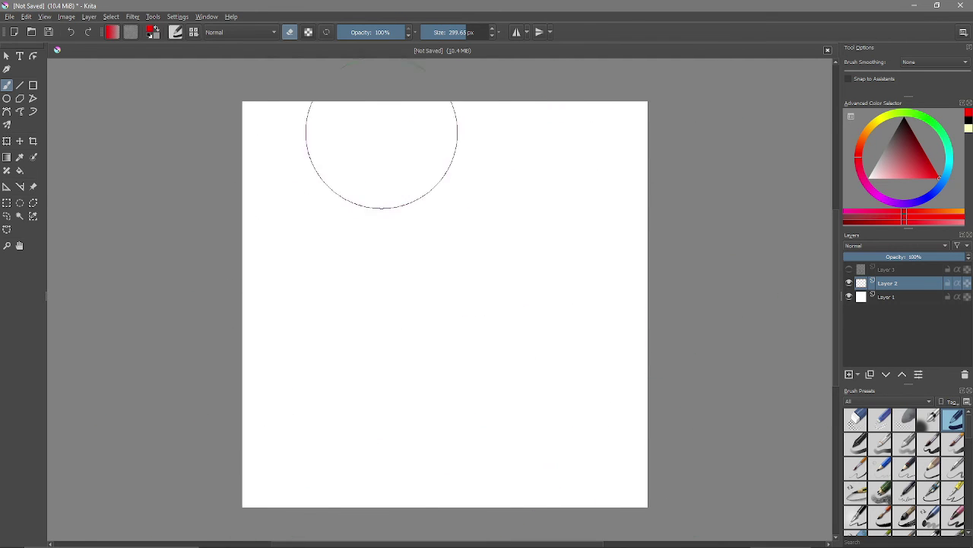
# Step: Set the brush to 0.73 px and handwrite "realistically" at the upper edge of the canvas
pyautogui.press('e')
pyautogui.press('[')
pyautogui.press('[')
pyautogui.press('[')
pyautogui.press('[')
pyautogui.press('[')
pyautogui.press('[')
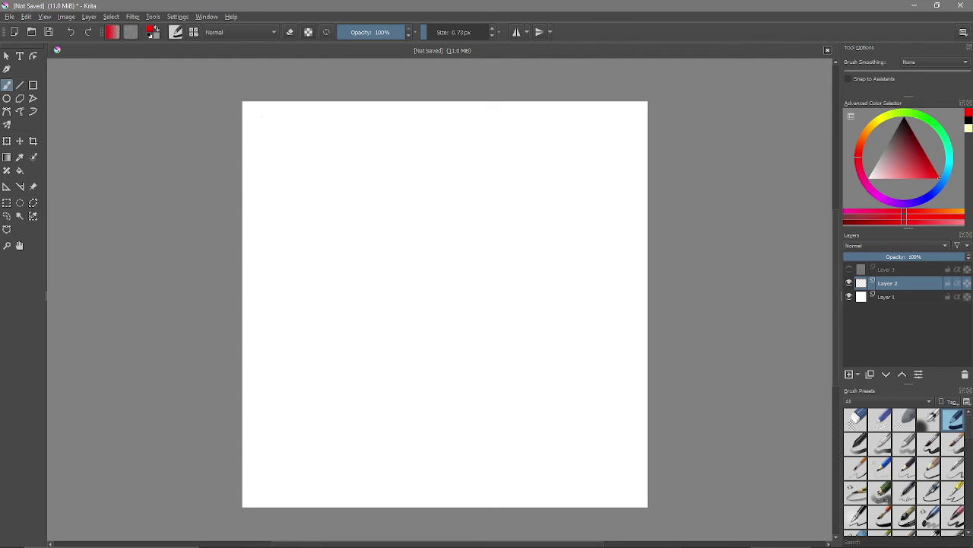
pyautogui.moveTo(253, 113)
pyautogui.mouseDown()
pyautogui.moveTo(256, 135)
pyautogui.moveTo(278, 114)
pyautogui.moveTo(303, 132)
pyautogui.moveTo(327, 123)
pyautogui.moveTo(332, 132)
pyautogui.mouseUp()
pyautogui.moveTo(353, 107)
pyautogui.mouseDown()
pyautogui.moveTo(348, 132)
pyautogui.moveTo(412, 134)
pyautogui.mouseUp()
pyautogui.moveTo(422, 110); pyautogui.dragTo(434, 149)
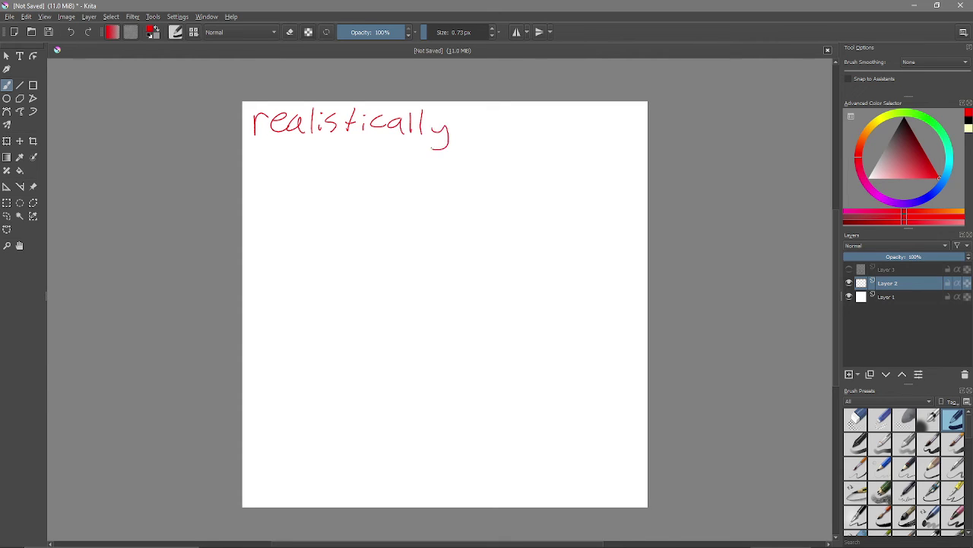
# Step: Continue the first caption line with ", wings have"
pyautogui.moveTo(485, 122)
pyautogui.mouseDown()
pyautogui.moveTo(508, 120)
pyautogui.moveTo(525, 144)
pyautogui.moveTo(575, 140)
pyautogui.mouseUp()
pyautogui.moveTo(584, 131); pyautogui.dragTo(589, 140)
pyautogui.moveTo(592, 125)
pyautogui.mouseDown()
pyautogui.moveTo(613, 139)
pyautogui.moveTo(594, 137)
pyautogui.mouseUp()
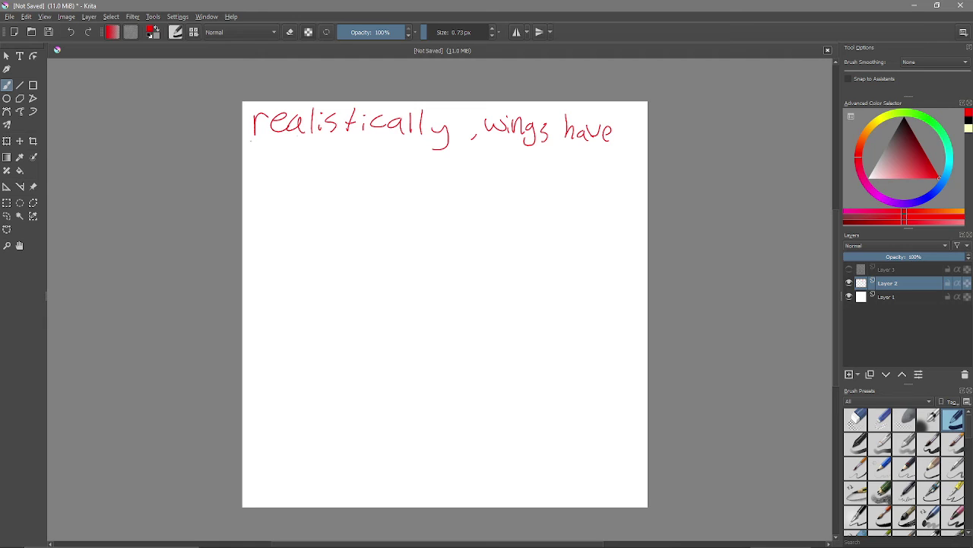
# Step: Start the second caption line by handwriting "to be biiig" beneath "realistically"
pyautogui.moveTo(251, 139); pyautogui.dragTo(251, 166)
pyautogui.moveTo(245, 159); pyautogui.dragTo(296, 166)
pyautogui.moveTo(297, 160); pyautogui.dragTo(342, 168)
pyautogui.moveTo(360, 159); pyautogui.dragTo(359, 169)
pyautogui.moveTo(372, 157); pyautogui.dragTo(364, 174)
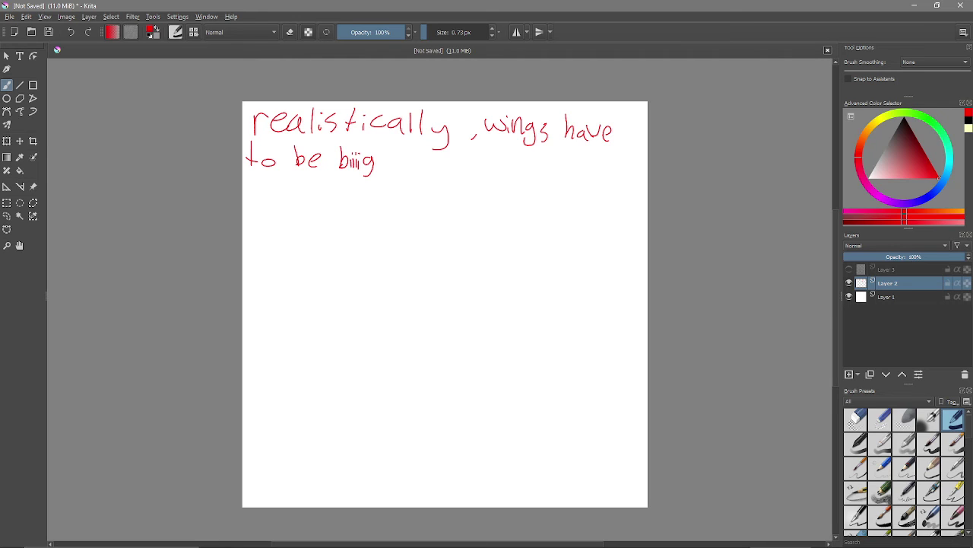
# Step: Complete the second caption line with "to hold up a dragon.."
pyautogui.moveTo(398, 150)
pyautogui.mouseDown()
pyautogui.moveTo(401, 171)
pyautogui.moveTo(409, 163)
pyautogui.mouseUp()
pyautogui.moveTo(411, 160)
pyautogui.mouseDown()
pyautogui.moveTo(448, 179)
pyautogui.moveTo(457, 171)
pyautogui.mouseUp()
pyautogui.moveTo(469, 157)
pyautogui.mouseDown()
pyautogui.moveTo(470, 180)
pyautogui.moveTo(578, 176)
pyautogui.moveTo(591, 165)
pyautogui.moveTo(608, 189)
pyautogui.moveTo(627, 175)
pyautogui.mouseUp()
pyautogui.moveTo(634, 170); pyautogui.dragTo(642, 181)
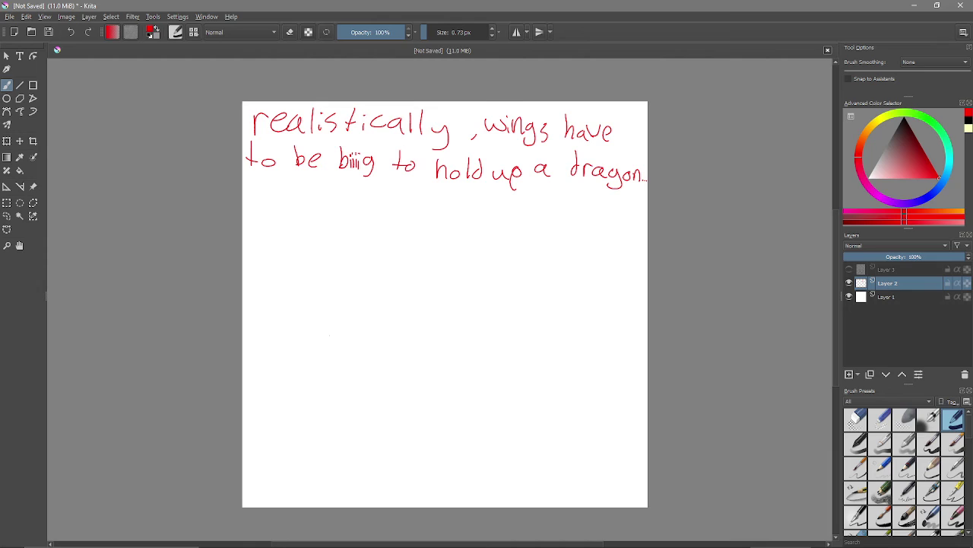
# Step: Sketch a small dragon's head and neck with two huge wings rising over the caption and past the canvas edge
pyautogui.moveTo(337, 319)
pyautogui.mouseDown()
pyautogui.moveTo(327, 317)
pyautogui.moveTo(352, 324)
pyautogui.moveTo(302, 327)
pyautogui.moveTo(301, 344)
pyautogui.moveTo(348, 346)
pyautogui.moveTo(393, 368)
pyautogui.mouseUp()
pyautogui.moveTo(351, 323)
pyautogui.mouseDown()
pyautogui.moveTo(391, 342)
pyautogui.moveTo(382, 332)
pyautogui.moveTo(414, 339)
pyautogui.moveTo(428, 289)
pyautogui.moveTo(407, 261)
pyautogui.moveTo(410, 232)
pyautogui.moveTo(419, 240)
pyautogui.moveTo(578, 111)
pyautogui.mouseUp()
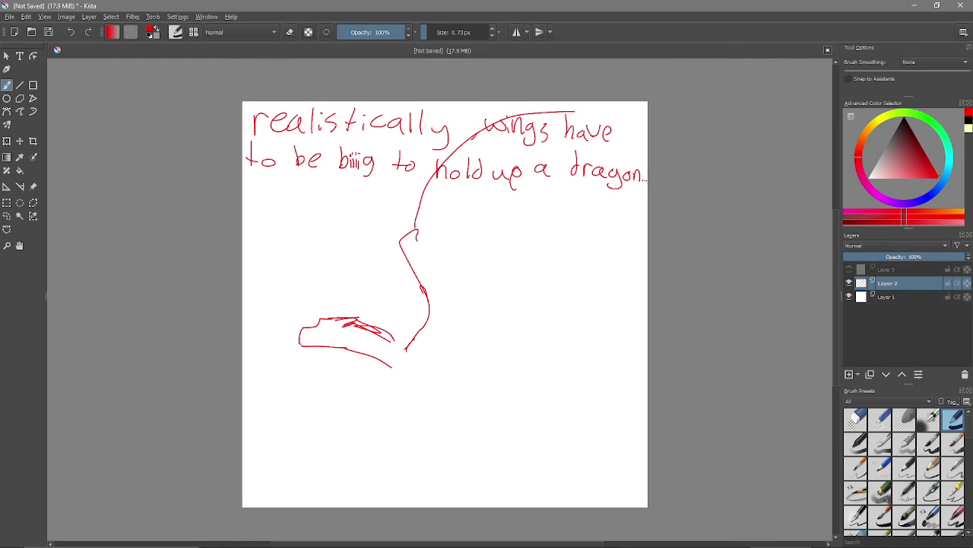
pyautogui.moveTo(412, 229)
pyautogui.mouseDown()
pyautogui.moveTo(507, 101)
pyautogui.moveTo(588, 101)
pyautogui.moveTo(587, 196)
pyautogui.moveTo(614, 215)
pyautogui.moveTo(610, 238)
pyautogui.moveTo(647, 266)
pyautogui.moveTo(636, 344)
pyautogui.mouseUp()
pyautogui.moveTo(384, 328)
pyautogui.mouseDown()
pyautogui.moveTo(368, 218)
pyautogui.moveTo(416, 101)
pyautogui.mouseUp()
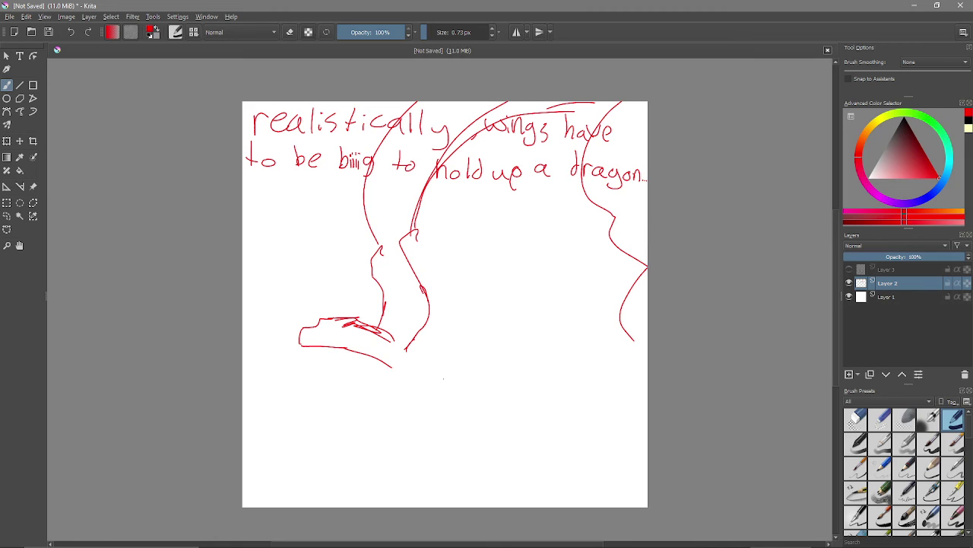
# Step: Add two front legs beneath the neck and a curling tail entering from the right canvas edge
pyautogui.moveTo(405, 366)
pyautogui.mouseDown()
pyautogui.moveTo(461, 447)
pyautogui.moveTo(471, 419)
pyautogui.moveTo(451, 371)
pyautogui.mouseUp()
pyautogui.moveTo(389, 368)
pyautogui.mouseDown()
pyautogui.moveTo(416, 417)
pyautogui.moveTo(396, 449)
pyautogui.moveTo(439, 413)
pyautogui.mouseUp()
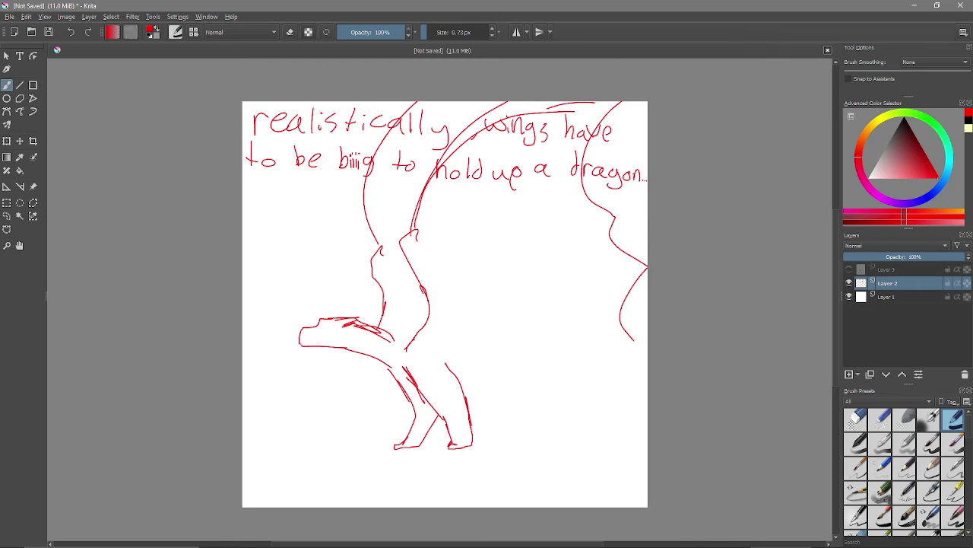
pyautogui.moveTo(625, 334); pyautogui.dragTo(648, 332)
pyautogui.moveTo(648, 423)
pyautogui.mouseDown()
pyautogui.moveTo(582, 424)
pyautogui.moveTo(549, 454)
pyautogui.moveTo(565, 412)
pyautogui.moveTo(646, 396)
pyautogui.mouseUp()
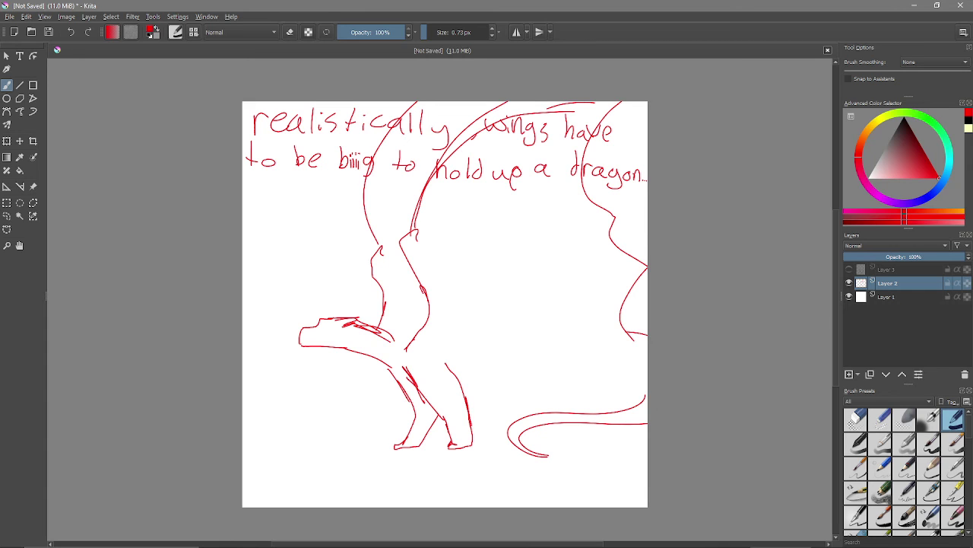
# Step: Erase the huge-winged dragon and its caption with a 663.46 px eraser, then return to painting mode
pyautogui.click(290, 32)
pyautogui.click(472, 32)
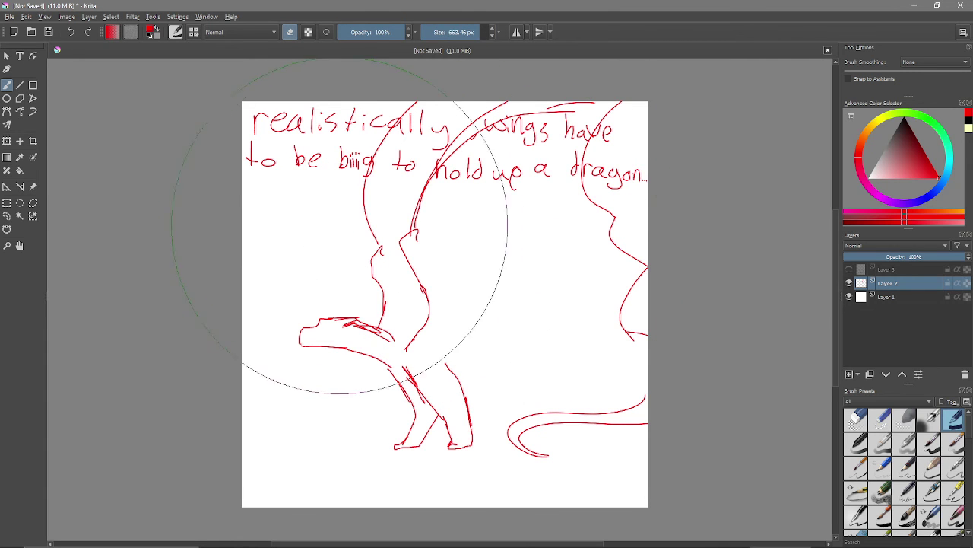
pyautogui.moveTo(341, 225)
pyautogui.mouseDown()
pyautogui.moveTo(576, 232)
pyautogui.moveTo(381, 213)
pyautogui.mouseUp()
pyautogui.press('e')
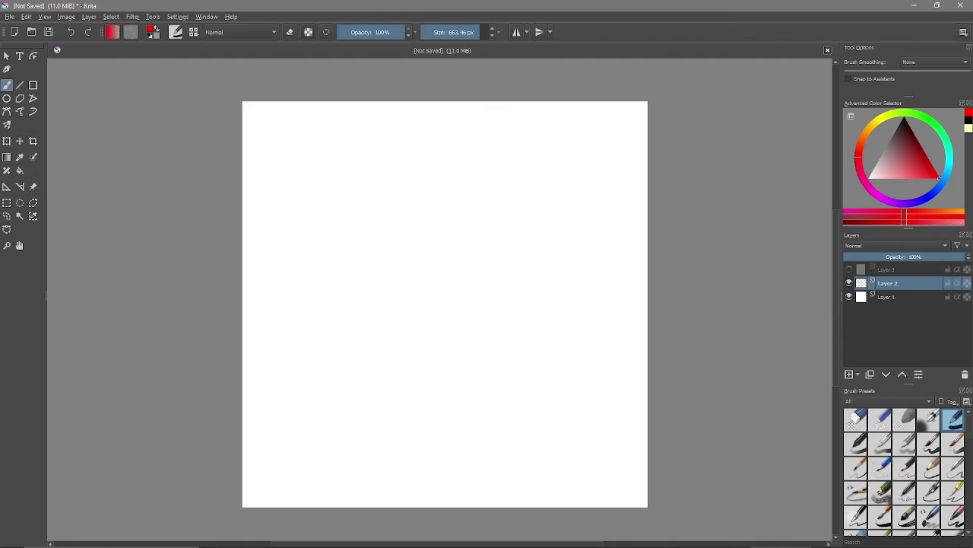
# Step: Handwrite "But dragons aren't" along the upper edge of the canvas with a 0.56 px brush
pyautogui.moveTo(495, 108)
pyautogui.mouseDown()
pyautogui.moveTo(334, 108)
pyautogui.moveTo(294, 146)
pyautogui.mouseUp()
pyautogui.moveTo(295, 112); pyautogui.dragTo(295, 145)
pyautogui.moveTo(318, 124); pyautogui.dragTo(336, 142)
pyautogui.moveTo(348, 115)
pyautogui.mouseDown()
pyautogui.moveTo(346, 143)
pyautogui.moveTo(389, 144)
pyautogui.moveTo(423, 130)
pyautogui.moveTo(425, 144)
pyautogui.moveTo(437, 132)
pyautogui.moveTo(432, 156)
pyautogui.mouseUp()
pyautogui.moveTo(467, 134)
pyautogui.mouseDown()
pyautogui.moveTo(452, 130)
pyautogui.moveTo(498, 147)
pyautogui.mouseUp()
pyautogui.moveTo(507, 128)
pyautogui.mouseDown()
pyautogui.moveTo(505, 149)
pyautogui.moveTo(544, 149)
pyautogui.mouseUp()
pyautogui.moveTo(549, 147)
pyautogui.mouseDown()
pyautogui.moveTo(559, 134)
pyautogui.moveTo(583, 145)
pyautogui.moveTo(584, 121)
pyautogui.moveTo(597, 117)
pyautogui.moveTo(597, 140)
pyautogui.mouseUp()
pyautogui.moveTo(588, 130); pyautogui.dragTo(608, 129)
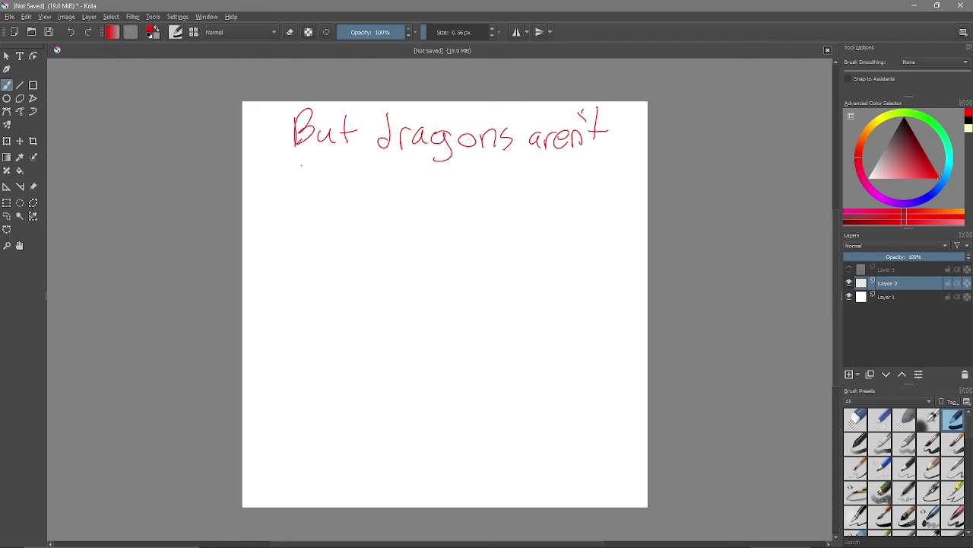
# Step: Handwrite "real, so make them" as the second line of the caption
pyautogui.moveTo(263, 160)
pyautogui.mouseDown()
pyautogui.moveTo(263, 177)
pyautogui.moveTo(274, 160)
pyautogui.mouseUp()
pyautogui.moveTo(279, 167)
pyautogui.mouseDown()
pyautogui.moveTo(289, 158)
pyautogui.moveTo(293, 175)
pyautogui.mouseUp()
pyautogui.moveTo(311, 162)
pyautogui.mouseDown()
pyautogui.moveTo(333, 185)
pyautogui.moveTo(347, 169)
pyautogui.moveTo(349, 178)
pyautogui.mouseUp()
pyautogui.click(340, 174)
pyautogui.moveTo(371, 168)
pyautogui.mouseDown()
pyautogui.moveTo(423, 177)
pyautogui.moveTo(435, 159)
pyautogui.moveTo(443, 180)
pyautogui.mouseUp()
pyautogui.moveTo(447, 173)
pyautogui.mouseDown()
pyautogui.moveTo(451, 165)
pyautogui.moveTo(455, 181)
pyautogui.moveTo(479, 184)
pyautogui.mouseUp()
pyautogui.moveTo(473, 170)
pyautogui.mouseDown()
pyautogui.moveTo(494, 167)
pyautogui.moveTo(506, 179)
pyautogui.mouseUp()
pyautogui.moveTo(510, 171); pyautogui.dragTo(548, 180)
pyautogui.click(556, 177)
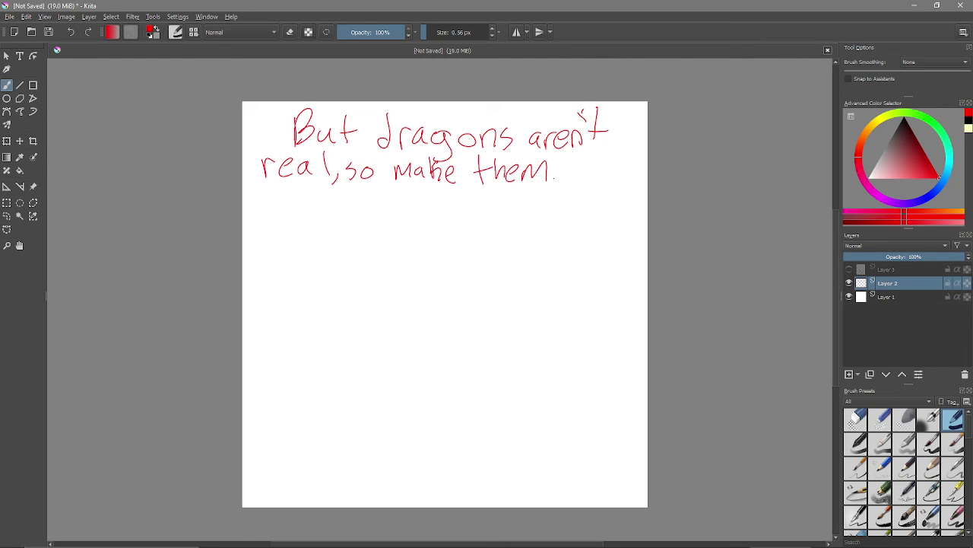
# Step: Finish the caption with "however you like!" as its third line
pyautogui.moveTo(243, 192)
pyautogui.mouseDown()
pyautogui.moveTo(259, 213)
pyautogui.moveTo(299, 196)
pyautogui.moveTo(315, 212)
pyautogui.moveTo(332, 200)
pyautogui.mouseUp()
pyautogui.click(321, 203)
pyautogui.moveTo(337, 205)
pyautogui.mouseDown()
pyautogui.moveTo(343, 196)
pyautogui.moveTo(347, 213)
pyautogui.mouseUp()
pyautogui.moveTo(356, 215)
pyautogui.mouseDown()
pyautogui.moveTo(370, 201)
pyautogui.moveTo(389, 210)
pyautogui.mouseUp()
pyautogui.moveTo(411, 197); pyautogui.dragTo(392, 226)
pyautogui.moveTo(426, 199); pyautogui.dragTo(457, 219)
pyautogui.moveTo(465, 201)
pyautogui.mouseDown()
pyautogui.moveTo(504, 194)
pyautogui.moveTo(522, 220)
pyautogui.mouseUp()
pyautogui.click(522, 199)
pyautogui.moveTo(535, 190)
pyautogui.mouseDown()
pyautogui.moveTo(555, 215)
pyautogui.moveTo(583, 220)
pyautogui.mouseUp()
pyautogui.click(595, 219)
pyautogui.moveTo(592, 187); pyautogui.dragTo(593, 215)
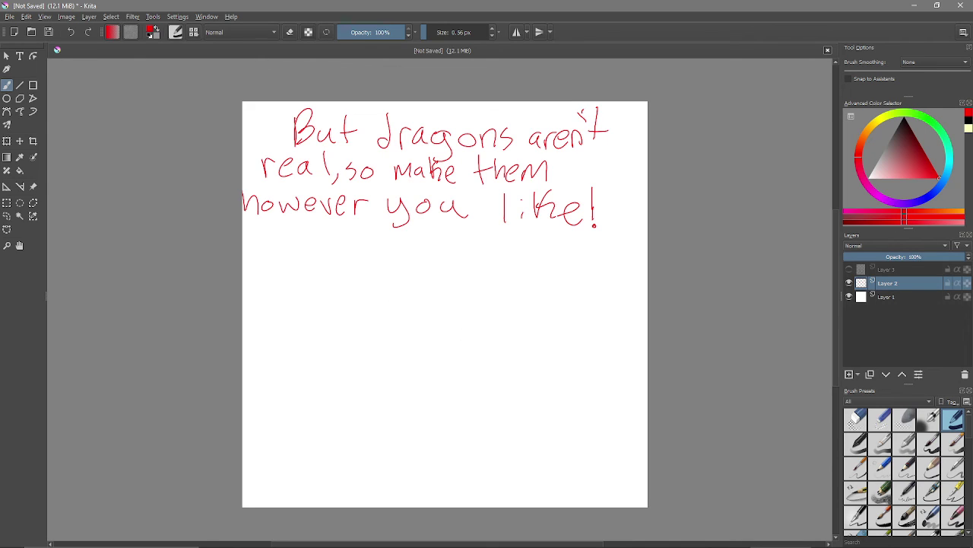
# Step: Sketch a dragon's front leg and tiny wing below the caption, adding the curved chest, neck and horned head
pyautogui.moveTo(388, 373)
pyautogui.mouseDown()
pyautogui.moveTo(417, 462)
pyautogui.moveTo(432, 467)
pyautogui.moveTo(445, 463)
pyautogui.moveTo(445, 362)
pyautogui.mouseUp()
pyautogui.moveTo(387, 350)
pyautogui.mouseDown()
pyautogui.moveTo(381, 303)
pyautogui.moveTo(387, 308)
pyautogui.moveTo(421, 280)
pyautogui.moveTo(434, 303)
pyautogui.moveTo(416, 333)
pyautogui.mouseUp()
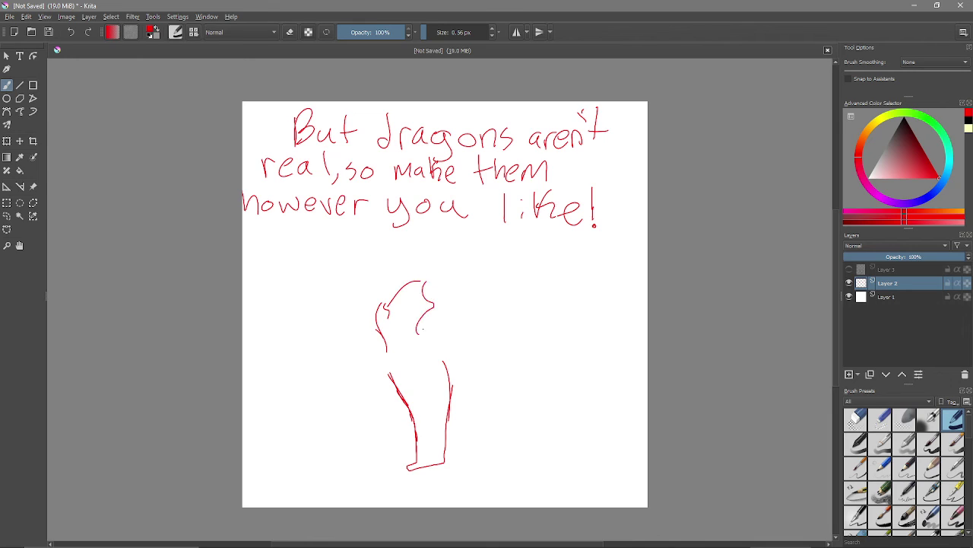
pyautogui.moveTo(320, 358); pyautogui.dragTo(399, 397)
pyautogui.moveTo(320, 358)
pyautogui.mouseDown()
pyautogui.moveTo(307, 338)
pyautogui.moveTo(315, 293)
pyautogui.moveTo(303, 261)
pyautogui.moveTo(307, 295)
pyautogui.moveTo(355, 296)
pyautogui.moveTo(330, 313)
pyautogui.moveTo(337, 301)
pyautogui.mouseUp()
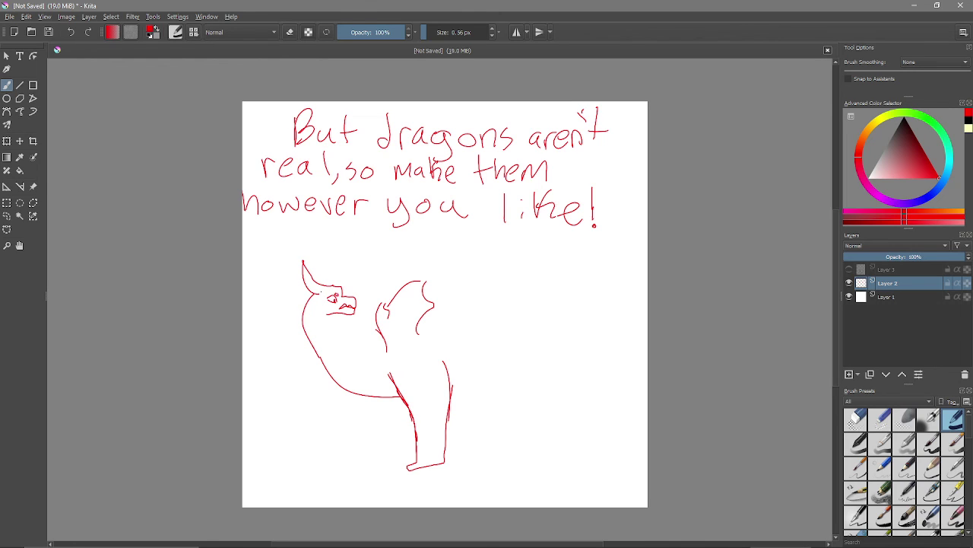
# Step: Draw the dragon's throat line and its second front leg beneath the chest
pyautogui.moveTo(338, 313); pyautogui.dragTo(376, 346)
pyautogui.click(370, 388)
pyautogui.moveTo(367, 412)
pyautogui.mouseDown()
pyautogui.moveTo(386, 435)
pyautogui.moveTo(384, 427)
pyautogui.moveTo(371, 469)
pyautogui.moveTo(394, 460)
pyautogui.moveTo(393, 448)
pyautogui.mouseUp()
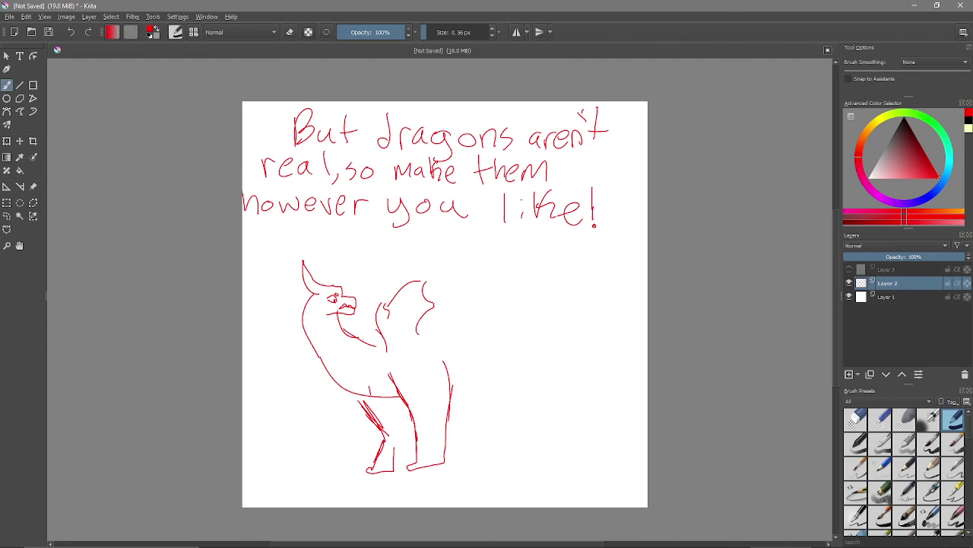
# Step: Add the far wing and the back flowing into a curled tail, plus the hind leg and toes
pyautogui.moveTo(366, 339)
pyautogui.mouseDown()
pyautogui.moveTo(374, 297)
pyautogui.moveTo(376, 308)
pyautogui.moveTo(394, 291)
pyautogui.mouseUp()
pyautogui.moveTo(417, 333)
pyautogui.mouseDown()
pyautogui.moveTo(500, 314)
pyautogui.moveTo(534, 323)
pyautogui.moveTo(565, 353)
pyautogui.moveTo(576, 405)
pyautogui.moveTo(510, 394)
pyautogui.moveTo(506, 434)
pyautogui.moveTo(528, 426)
pyautogui.moveTo(543, 394)
pyautogui.mouseUp()
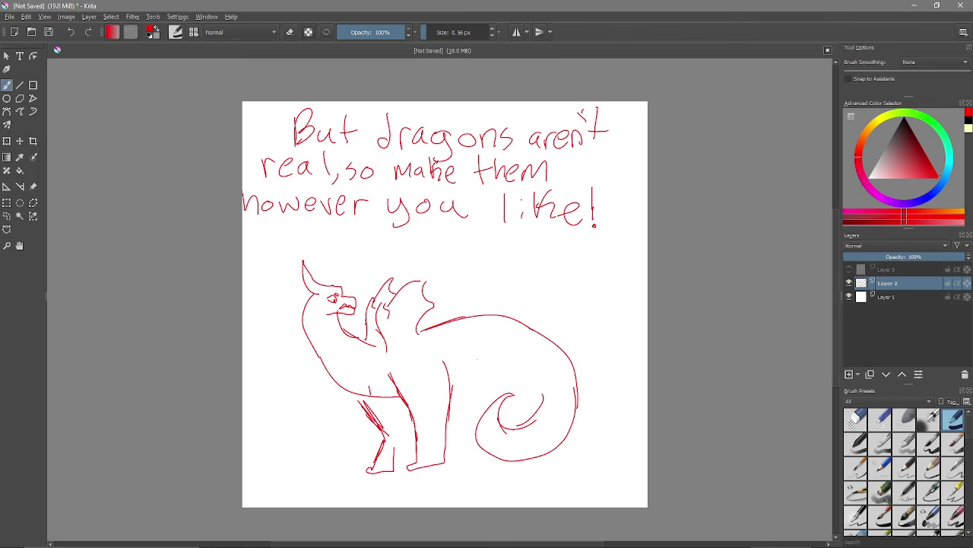
pyautogui.moveTo(502, 367)
pyautogui.mouseDown()
pyautogui.moveTo(470, 391)
pyautogui.moveTo(488, 450)
pyautogui.moveTo(471, 455)
pyautogui.mouseUp()
pyautogui.moveTo(414, 467); pyautogui.dragTo(423, 460)
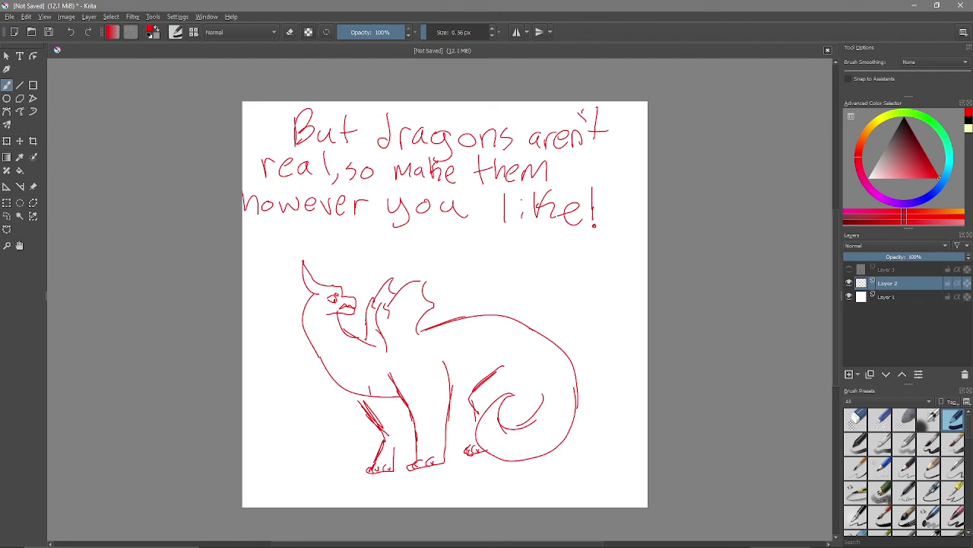
# Step: Erase the small-winged dragon and its caption with a 106.28 px eraser, then return to painting mode
pyautogui.press('e')
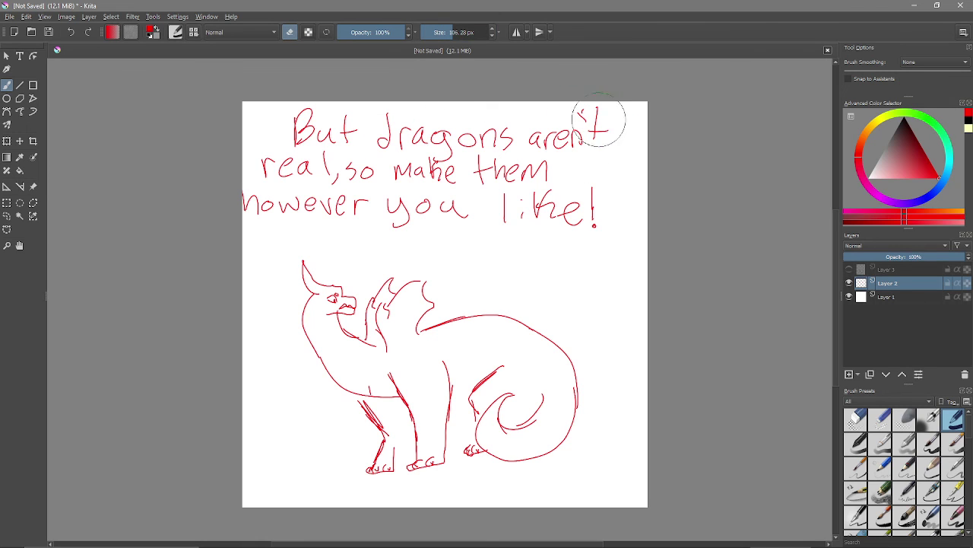
pyautogui.moveTo(274, 144)
pyautogui.mouseDown()
pyautogui.moveTo(444, 124)
pyautogui.moveTo(572, 138)
pyautogui.moveTo(465, 215)
pyautogui.moveTo(549, 278)
pyautogui.moveTo(373, 391)
pyautogui.moveTo(364, 429)
pyautogui.moveTo(482, 424)
pyautogui.mouseUp()
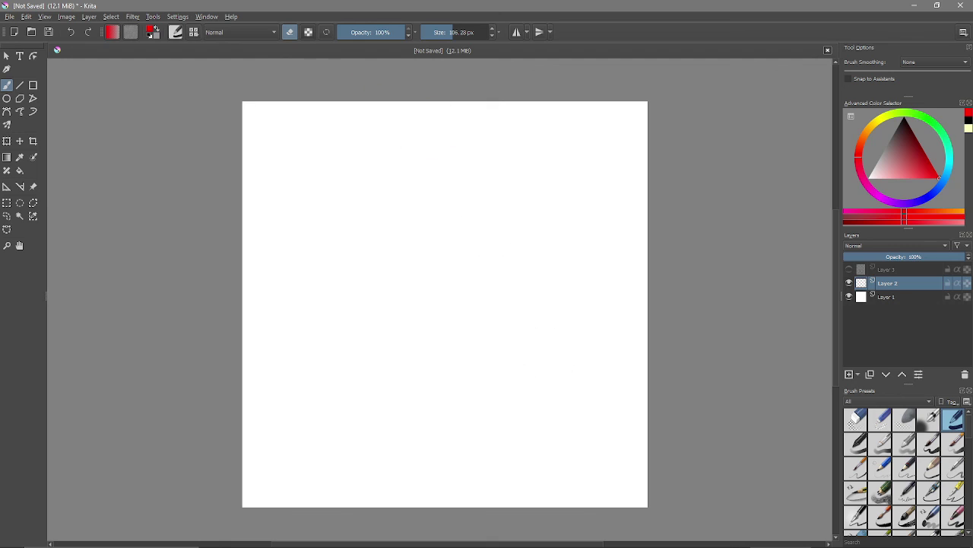
pyautogui.press('e')
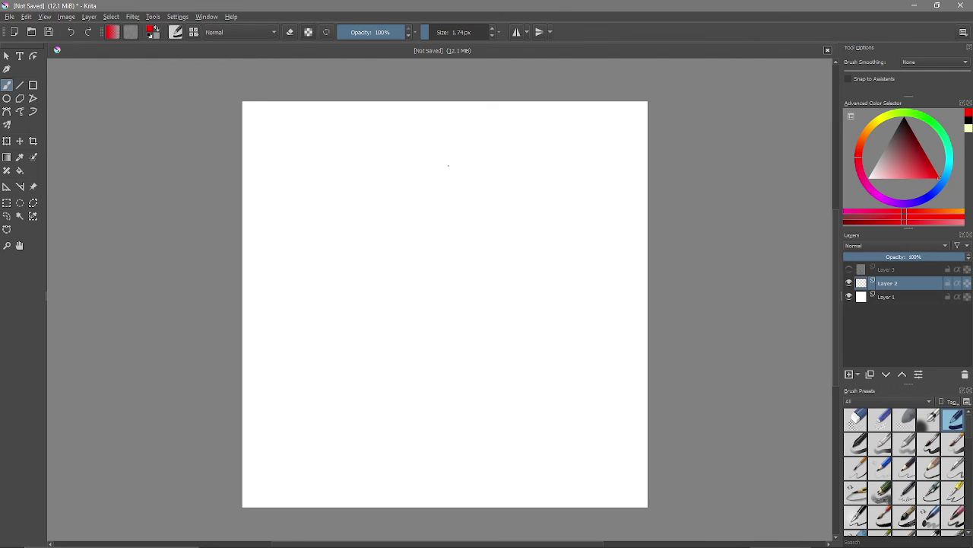
# Step: Sketch a large dragon head in profile with a 1.74 px brush, including the snout, open jaw and filled eye
pyautogui.moveTo(469, 150)
pyautogui.mouseDown()
pyautogui.moveTo(422, 182)
pyautogui.moveTo(416, 230)
pyautogui.moveTo(371, 258)
pyautogui.moveTo(372, 274)
pyautogui.moveTo(397, 291)
pyautogui.moveTo(458, 267)
pyautogui.moveTo(523, 207)
pyautogui.moveTo(502, 257)
pyautogui.moveTo(429, 312)
pyautogui.moveTo(447, 328)
pyautogui.moveTo(563, 243)
pyautogui.mouseUp()
pyautogui.moveTo(473, 196)
pyautogui.mouseDown()
pyautogui.moveTo(469, 224)
pyautogui.moveTo(499, 183)
pyautogui.moveTo(472, 215)
pyautogui.moveTo(457, 198)
pyautogui.mouseUp()
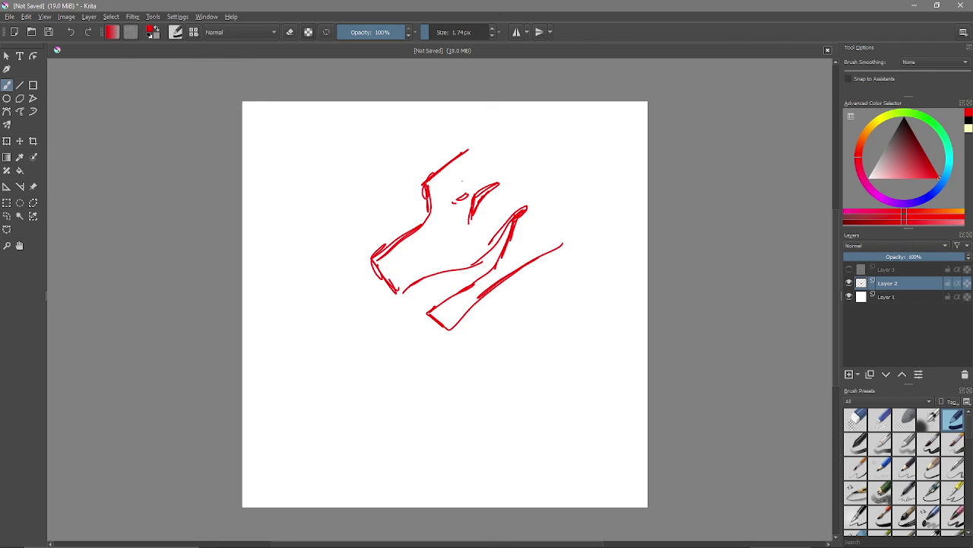
pyautogui.moveTo(559, 209); pyautogui.dragTo(563, 243)
pyautogui.moveTo(519, 272); pyautogui.dragTo(550, 298)
pyautogui.moveTo(473, 207); pyautogui.dragTo(503, 181)
pyautogui.moveTo(454, 201)
pyautogui.mouseDown()
pyautogui.moveTo(469, 193)
pyautogui.moveTo(457, 203)
pyautogui.mouseUp()
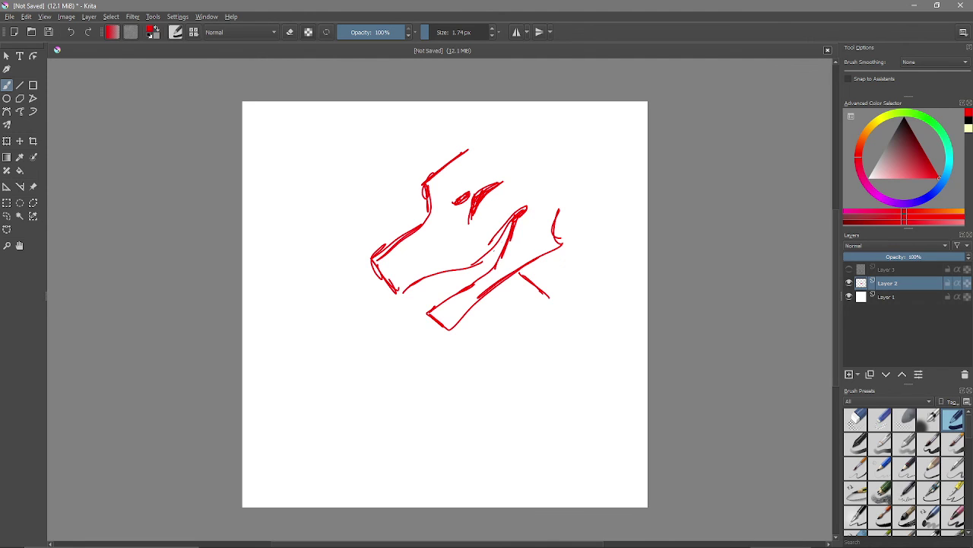
# Step: Draw pointed teeth along the upper and lower jaws inside the open mouth
pyautogui.moveTo(417, 280)
pyautogui.mouseDown()
pyautogui.moveTo(435, 293)
pyautogui.moveTo(451, 277)
pyautogui.moveTo(461, 283)
pyautogui.moveTo(512, 229)
pyautogui.moveTo(498, 251)
pyautogui.mouseUp()
pyautogui.moveTo(444, 288)
pyautogui.mouseDown()
pyautogui.moveTo(446, 300)
pyautogui.moveTo(497, 252)
pyautogui.mouseUp()
pyautogui.moveTo(412, 296)
pyautogui.mouseDown()
pyautogui.moveTo(432, 288)
pyautogui.moveTo(446, 301)
pyautogui.moveTo(451, 292)
pyautogui.mouseUp()
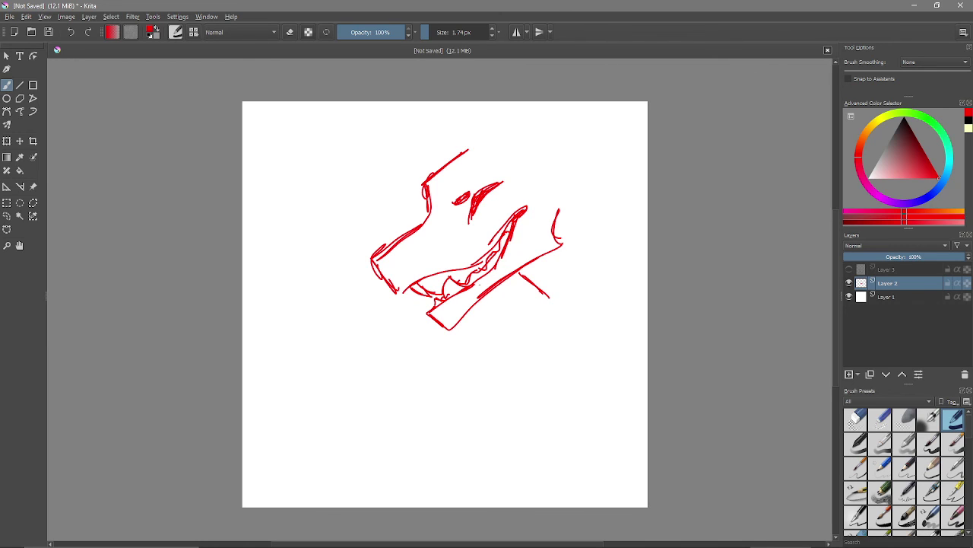
# Step: Draw the S-curved front line of the neck from beneath the jaw down to the canvas's lower edge
pyautogui.moveTo(534, 287)
pyautogui.mouseDown()
pyautogui.moveTo(559, 316)
pyautogui.moveTo(526, 383)
pyautogui.mouseUp()
pyautogui.moveTo(564, 313); pyautogui.dragTo(506, 412)
pyautogui.moveTo(541, 339); pyautogui.dragTo(496, 486)
pyautogui.moveTo(478, 437); pyautogui.dragTo(509, 506)
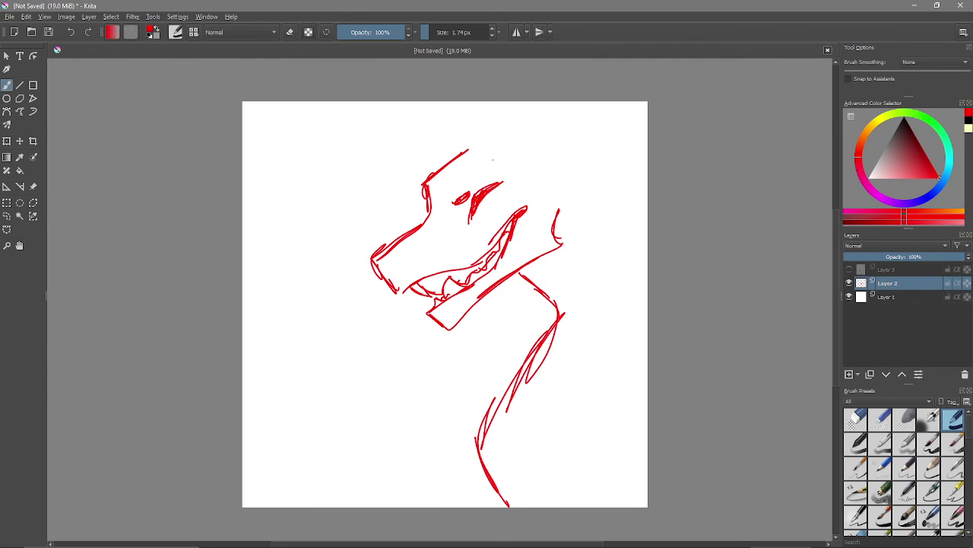
# Step: Draw the top of the head and two horns sweeping back to the upper canvas edge
pyautogui.moveTo(476, 160); pyautogui.dragTo(549, 116)
pyautogui.moveTo(503, 140)
pyautogui.mouseDown()
pyautogui.moveTo(602, 121)
pyautogui.moveTo(629, 102)
pyautogui.moveTo(611, 145)
pyautogui.moveTo(570, 156)
pyautogui.moveTo(551, 178)
pyautogui.mouseUp()
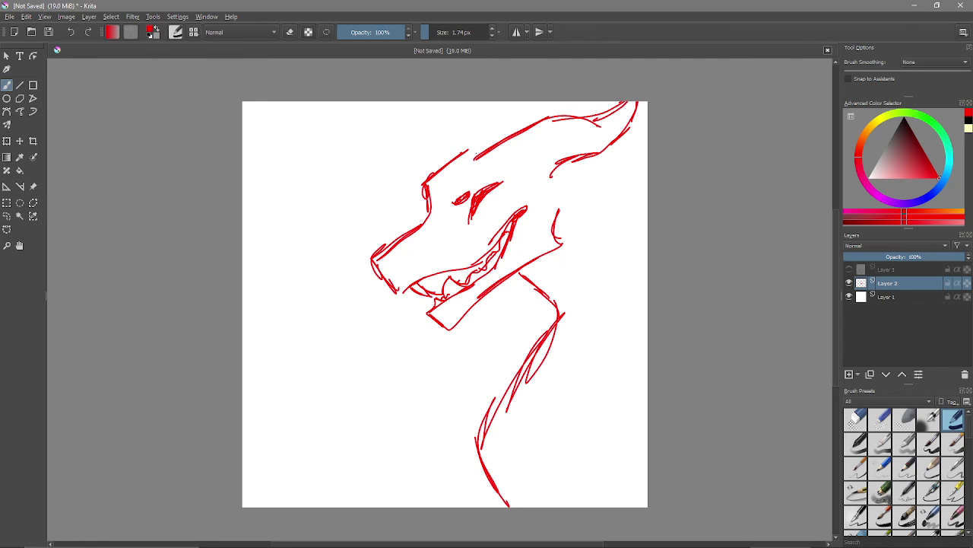
pyautogui.moveTo(462, 160)
pyautogui.mouseDown()
pyautogui.moveTo(514, 114)
pyautogui.moveTo(505, 122)
pyautogui.moveTo(560, 102)
pyautogui.mouseUp()
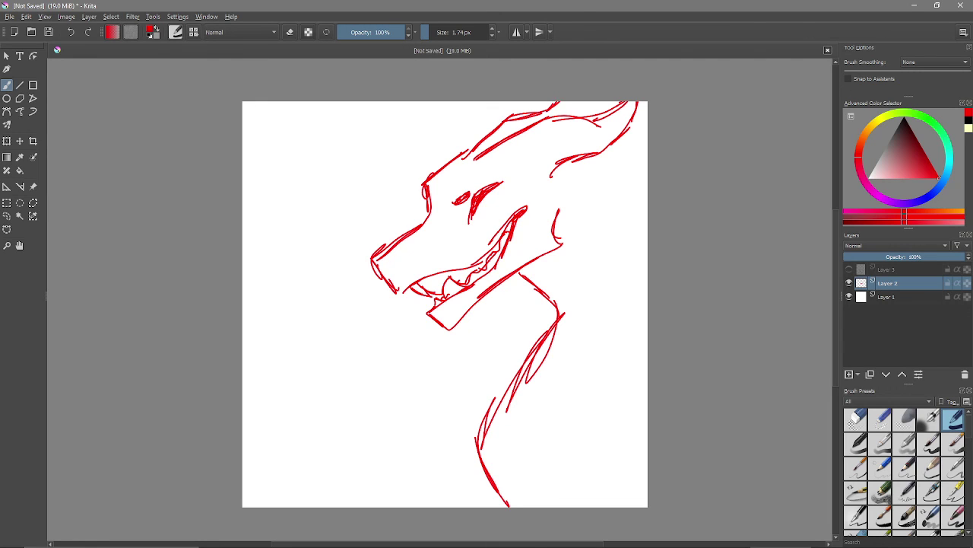
# Step: Sketch the ear's upper edge and the back line of the neck down to the canvas's lower edge
pyautogui.moveTo(608, 153)
pyautogui.mouseDown()
pyautogui.moveTo(648, 163)
pyautogui.moveTo(648, 144)
pyautogui.moveTo(648, 158)
pyautogui.mouseUp()
pyautogui.moveTo(557, 221)
pyautogui.mouseDown()
pyautogui.moveTo(609, 293)
pyautogui.moveTo(608, 373)
pyautogui.moveTo(546, 460)
pyautogui.mouseUp()
pyautogui.moveTo(576, 412); pyautogui.dragTo(567, 486)
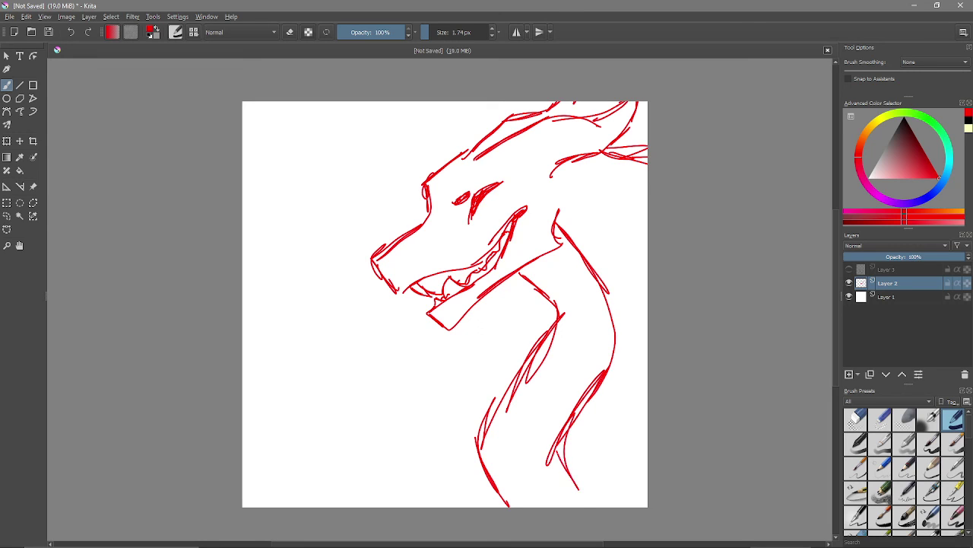
pyautogui.moveTo(555, 439); pyautogui.dragTo(586, 507)
pyautogui.moveTo(595, 278)
pyautogui.mouseDown()
pyautogui.moveTo(613, 333)
pyautogui.moveTo(590, 386)
pyautogui.mouseUp()
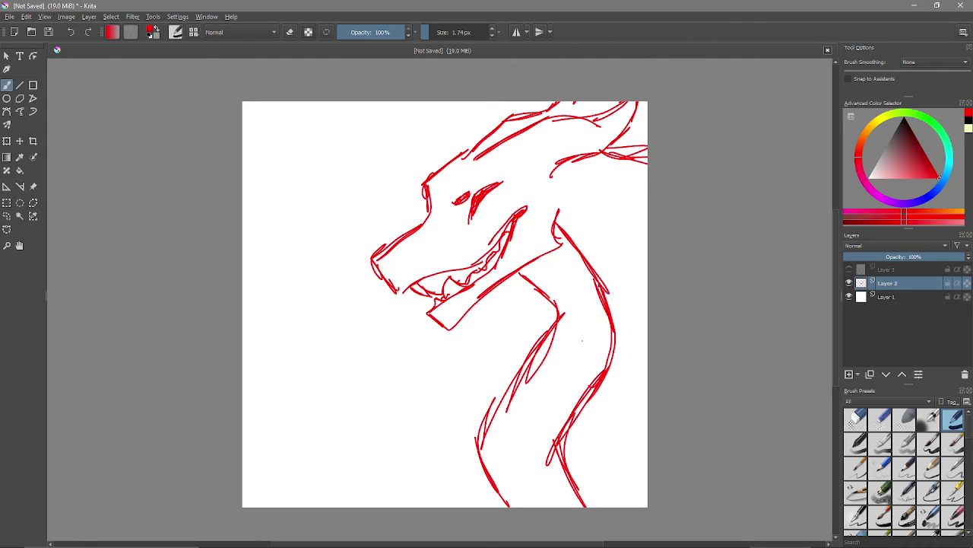
# Step: Draw short plate lines across the neck at intervals from the jaw to its base
pyautogui.moveTo(528, 272); pyautogui.dragTo(582, 258)
pyautogui.moveTo(543, 295)
pyautogui.mouseDown()
pyautogui.moveTo(576, 294)
pyautogui.moveTo(598, 333)
pyautogui.mouseUp()
pyautogui.moveTo(584, 294); pyautogui.dragTo(593, 293)
pyautogui.moveTo(549, 354); pyautogui.dragTo(598, 371)
pyautogui.moveTo(514, 392); pyautogui.dragTo(544, 406)
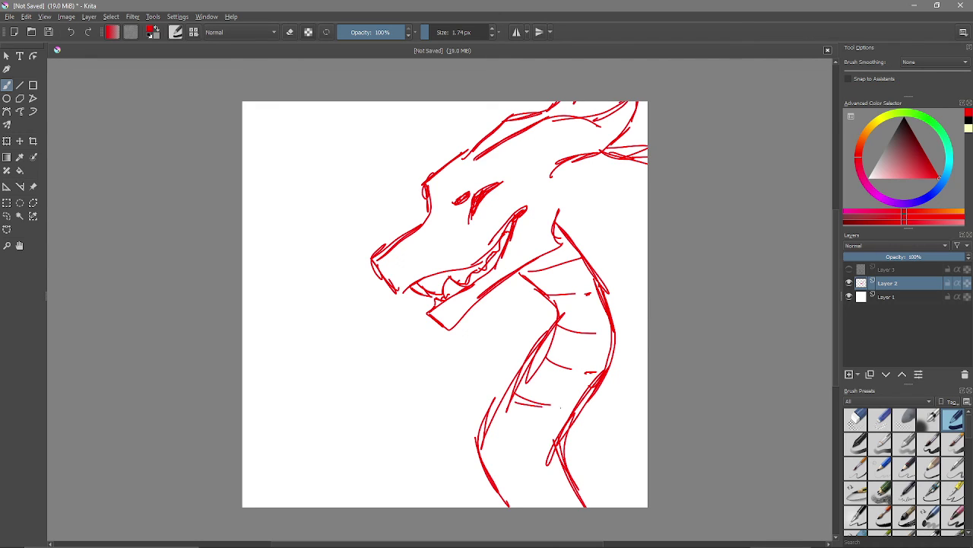
pyautogui.moveTo(491, 448); pyautogui.dragTo(531, 452)
pyautogui.moveTo(514, 500); pyautogui.dragTo(540, 499)
# Step: Complete the ear behind the jaw with its lower outline and inner folds
pyautogui.moveTo(552, 175)
pyautogui.mouseDown()
pyautogui.moveTo(646, 187)
pyautogui.moveTo(620, 215)
pyautogui.moveTo(558, 204)
pyautogui.moveTo(590, 215)
pyautogui.moveTo(569, 192)
pyautogui.moveTo(631, 192)
pyautogui.mouseUp()
pyautogui.moveTo(577, 207); pyautogui.dragTo(627, 193)
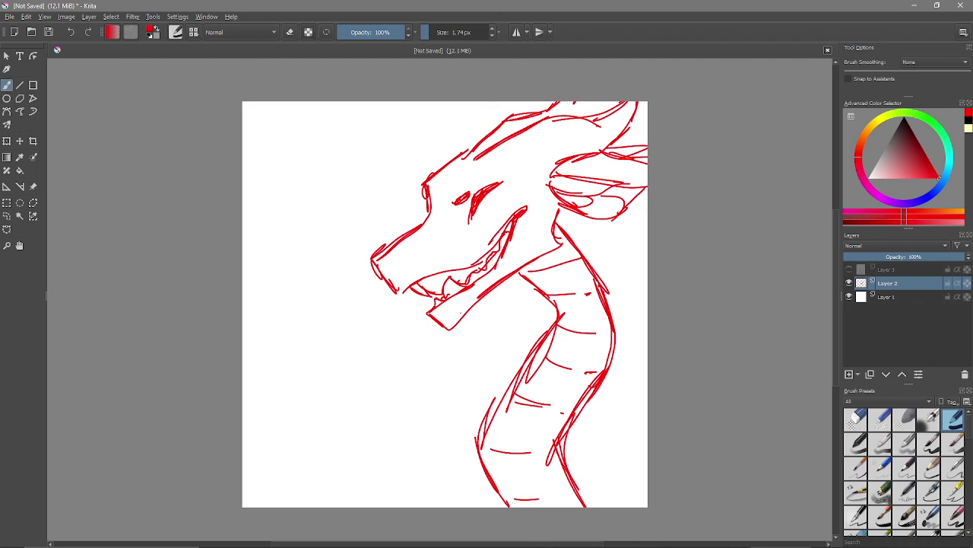
# Step: Add three petal-shaped accent marks before the forehead and a wavy line down the canvas in front of the dragon
pyautogui.moveTo(402, 173)
pyautogui.mouseDown()
pyautogui.moveTo(342, 183)
pyautogui.moveTo(377, 187)
pyautogui.moveTo(392, 140)
pyautogui.moveTo(404, 167)
pyautogui.mouseUp()
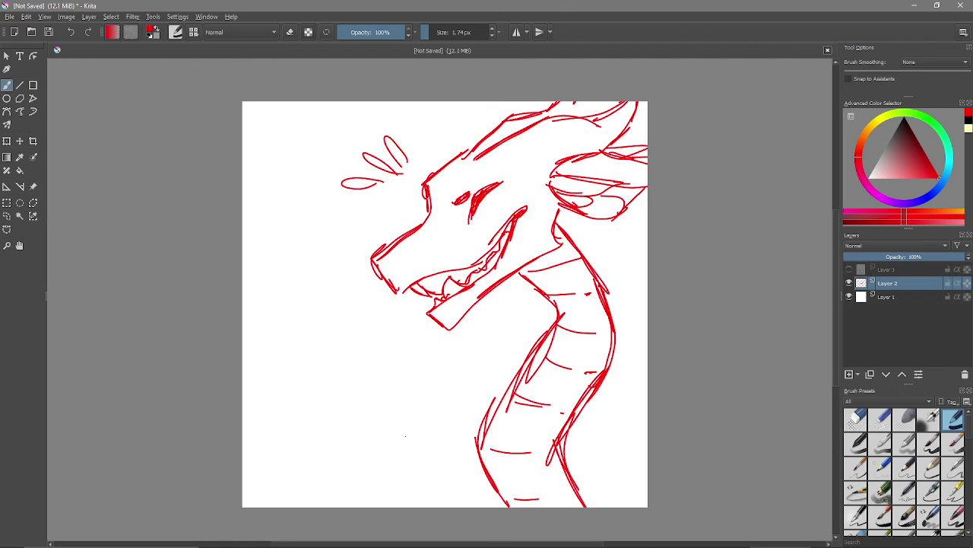
pyautogui.moveTo(355, 101)
pyautogui.mouseDown()
pyautogui.moveTo(336, 161)
pyautogui.moveTo(268, 256)
pyautogui.moveTo(346, 370)
pyautogui.moveTo(414, 391)
pyautogui.moveTo(355, 487)
pyautogui.moveTo(394, 487)
pyautogui.moveTo(385, 507)
pyautogui.mouseUp()
pyautogui.click(385, 500)
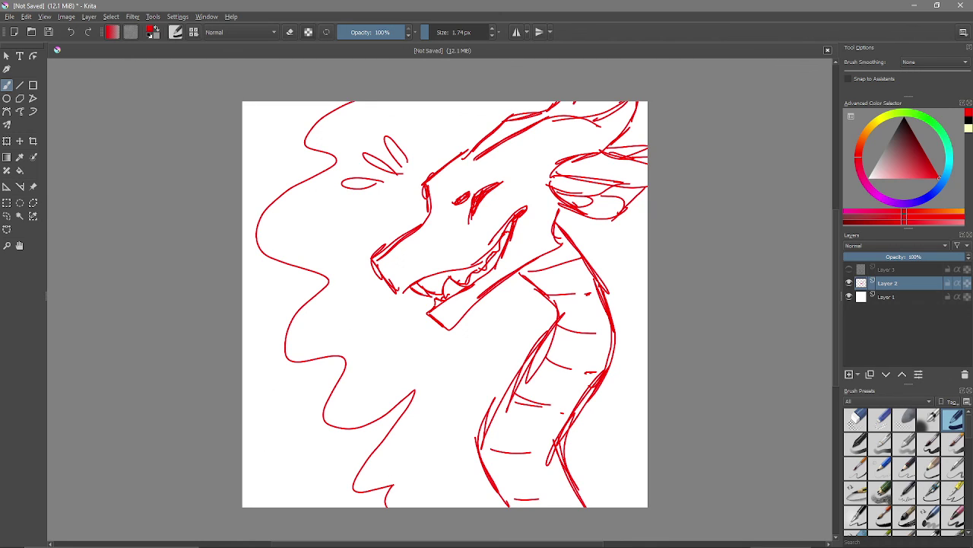
# Step: Handwrite "Happy Summer! Bye!" in the lower-left corner of the canvas, redoing the unfinished second word
pyautogui.moveTo(246, 426); pyautogui.dragTo(247, 454)
pyautogui.moveTo(247, 440)
pyautogui.mouseDown()
pyautogui.moveTo(254, 433)
pyautogui.moveTo(273, 453)
pyautogui.mouseUp()
pyautogui.moveTo(273, 434)
pyautogui.mouseDown()
pyautogui.moveTo(284, 453)
pyautogui.moveTo(290, 445)
pyautogui.mouseUp()
pyautogui.moveTo(293, 431)
pyautogui.mouseDown()
pyautogui.moveTo(293, 461)
pyautogui.moveTo(275, 453)
pyautogui.moveTo(290, 434)
pyautogui.moveTo(245, 481)
pyautogui.moveTo(298, 480)
pyautogui.mouseUp()
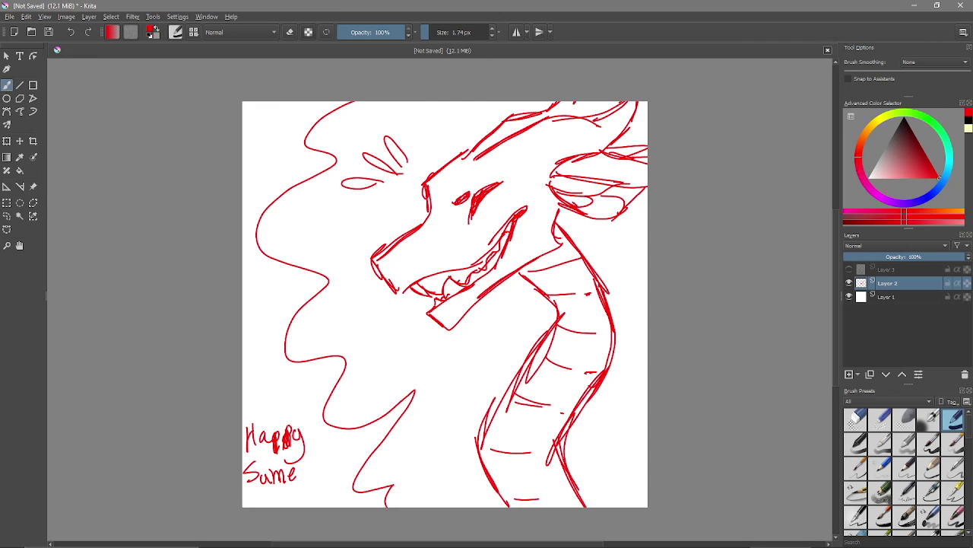
pyautogui.hotkey('ctrl', 'z')
pyautogui.moveTo(288, 481)
pyautogui.mouseDown()
pyautogui.moveTo(295, 466)
pyautogui.moveTo(308, 479)
pyautogui.moveTo(330, 462)
pyautogui.mouseUp()
pyautogui.click(330, 470)
pyautogui.moveTo(270, 489)
pyautogui.mouseDown()
pyautogui.moveTo(271, 506)
pyautogui.moveTo(290, 499)
pyautogui.moveTo(287, 508)
pyautogui.moveTo(317, 490)
pyautogui.mouseUp()
pyautogui.click(316, 496)
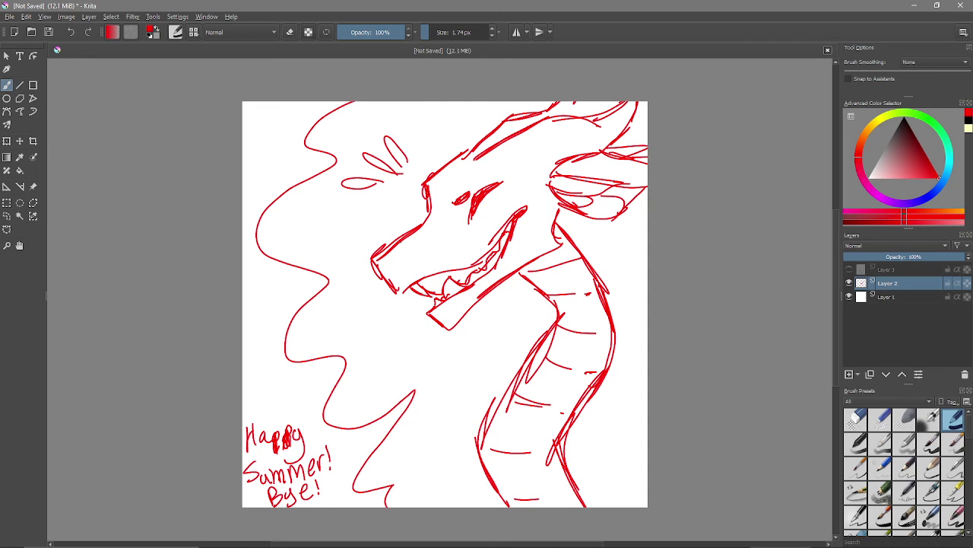
# Step: Add pointed markings on the snout, a ring earring on the ear and a curved horn on the head
pyautogui.moveTo(405, 245); pyautogui.dragTo(420, 260)
pyautogui.moveTo(429, 225); pyautogui.dragTo(432, 243)
pyautogui.moveTo(602, 211)
pyautogui.mouseDown()
pyautogui.moveTo(591, 216)
pyautogui.moveTo(602, 233)
pyautogui.moveTo(617, 224)
pyautogui.moveTo(618, 212)
pyautogui.moveTo(593, 224)
pyautogui.moveTo(613, 228)
pyautogui.mouseUp()
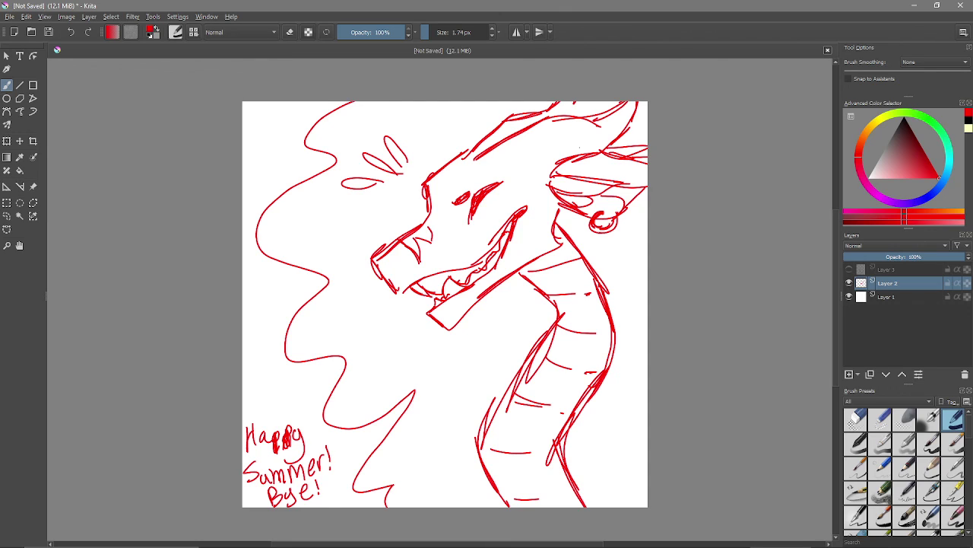
pyautogui.moveTo(541, 118)
pyautogui.mouseDown()
pyautogui.moveTo(579, 166)
pyautogui.moveTo(587, 135)
pyautogui.moveTo(576, 120)
pyautogui.moveTo(559, 111)
pyautogui.moveTo(544, 119)
pyautogui.mouseUp()
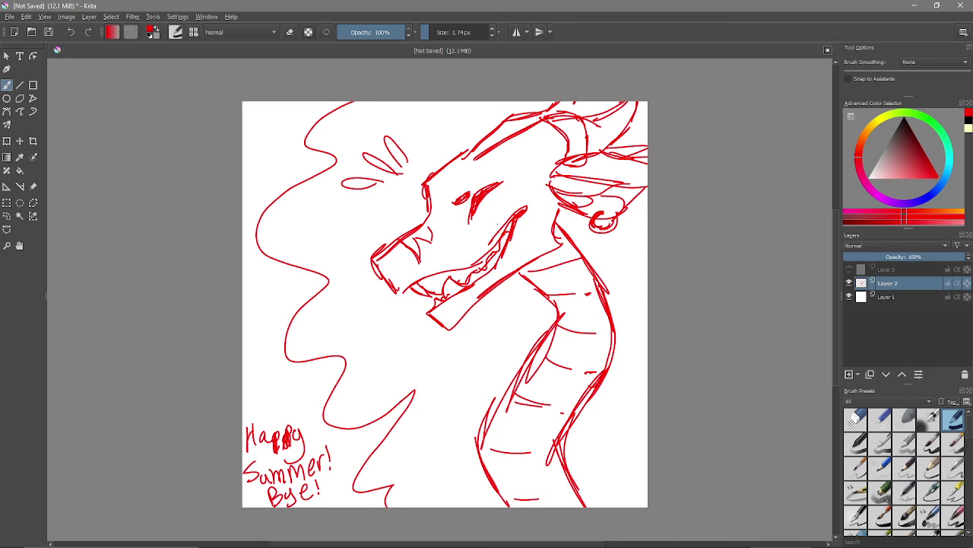
# Step: Sketch a slender shaft from the right canvas edge across the neck, ending in a small angular shape
pyautogui.moveTo(647, 346)
pyautogui.mouseDown()
pyautogui.moveTo(548, 382)
pyautogui.moveTo(528, 406)
pyautogui.moveTo(529, 386)
pyautogui.moveTo(547, 381)
pyautogui.moveTo(534, 383)
pyautogui.mouseUp()
pyautogui.moveTo(547, 342)
pyautogui.mouseDown()
pyautogui.moveTo(531, 388)
pyautogui.moveTo(645, 356)
pyautogui.mouseUp()
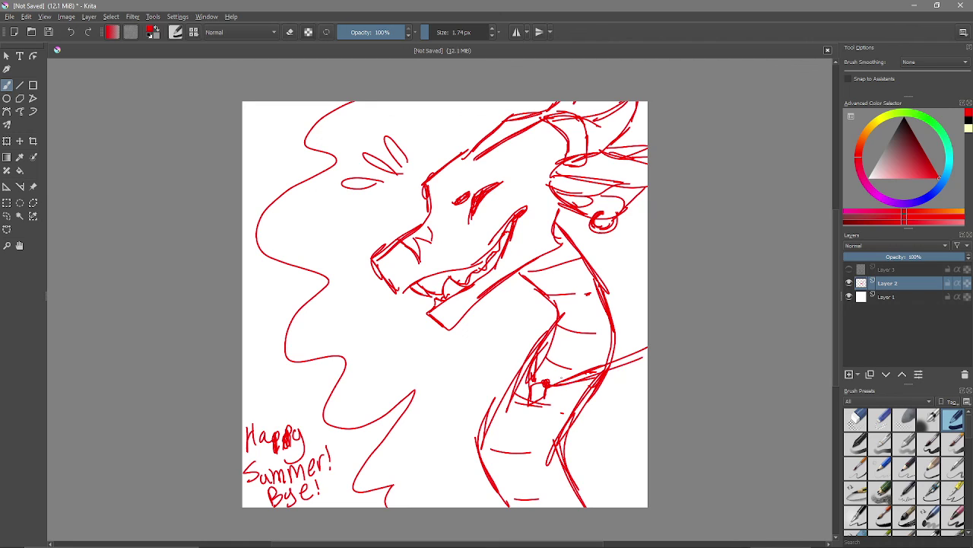
pyautogui.moveTo(558, 378); pyautogui.dragTo(648, 350)
pyautogui.moveTo(593, 371); pyautogui.dragTo(636, 359)
pyautogui.moveTo(537, 358)
pyautogui.mouseDown()
pyautogui.moveTo(529, 382)
pyautogui.moveTo(535, 370)
pyautogui.mouseUp()
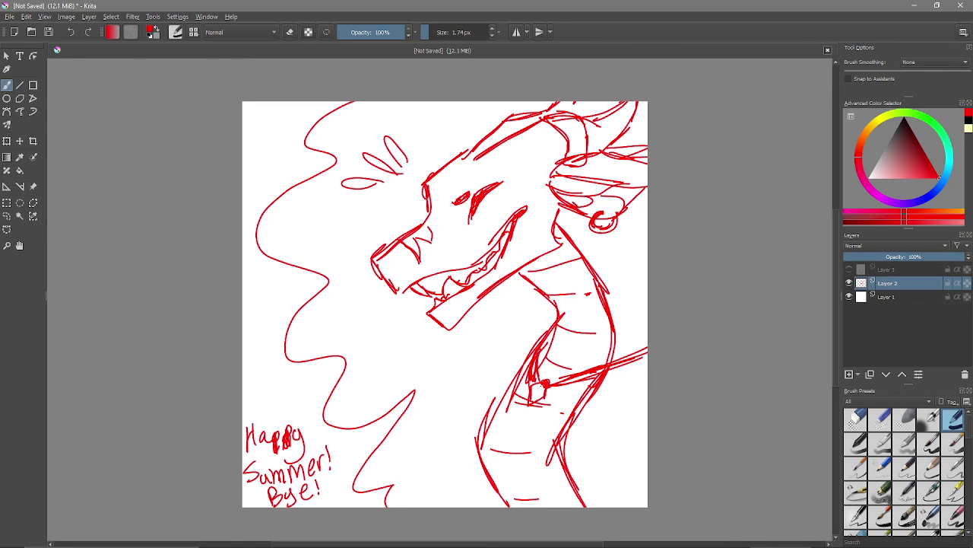